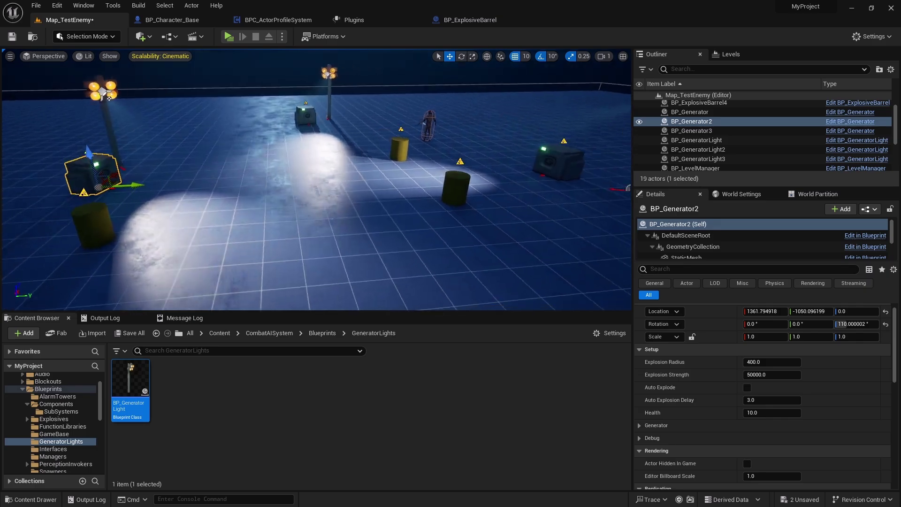
# Delete the explosive barrel near BP_Generator2, BP_Generator2 itself despite its reference, and BP_GeneratorLight2 from the level
pyautogui.moveTo(185, 183); pyautogui.dragTo(184, 183, button='right')
pyautogui.click(253, 182)
pyautogui.press('Delete')
pyautogui.click(300, 137)
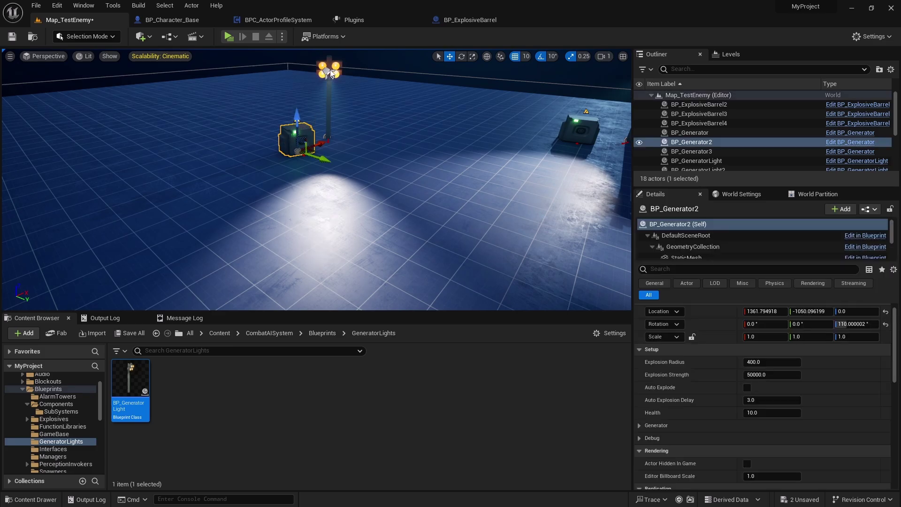
pyautogui.press('Delete')
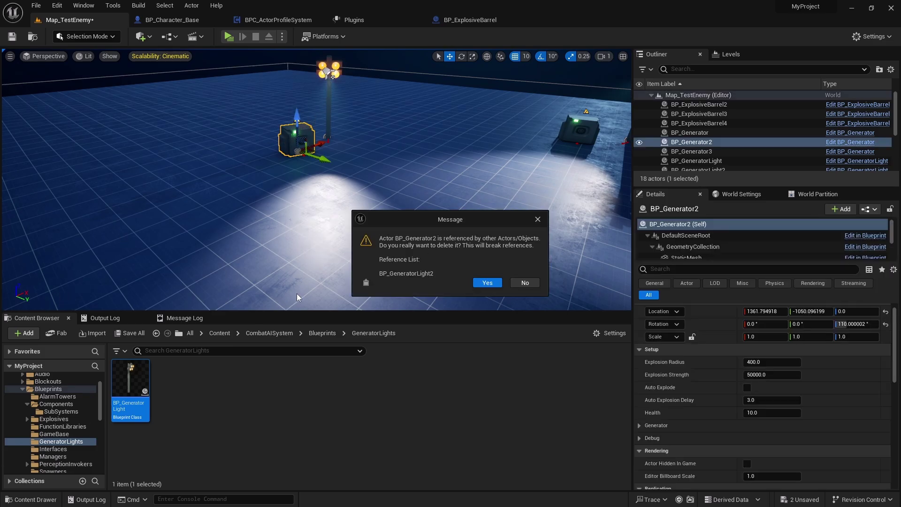
pyautogui.click(495, 282)
pyautogui.click(329, 109)
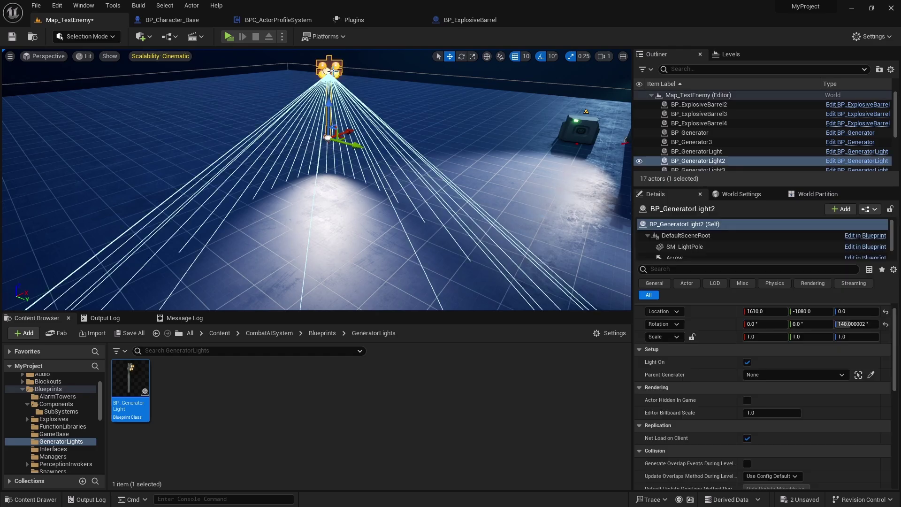
pyautogui.press('Delete')
# Delete BP_GeneratorLight3 and the distant generator BP_Generator3 from the level
pyautogui.moveTo(355, 139); pyautogui.dragTo(324, 121, button='right')
pyautogui.click(238, 104)
pyautogui.press('Delete')
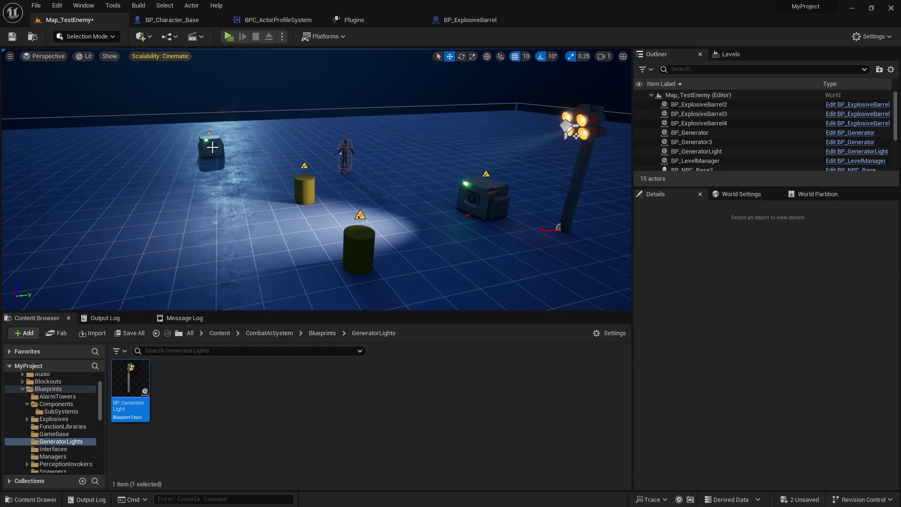
pyautogui.click(211, 143)
pyautogui.press('Delete')
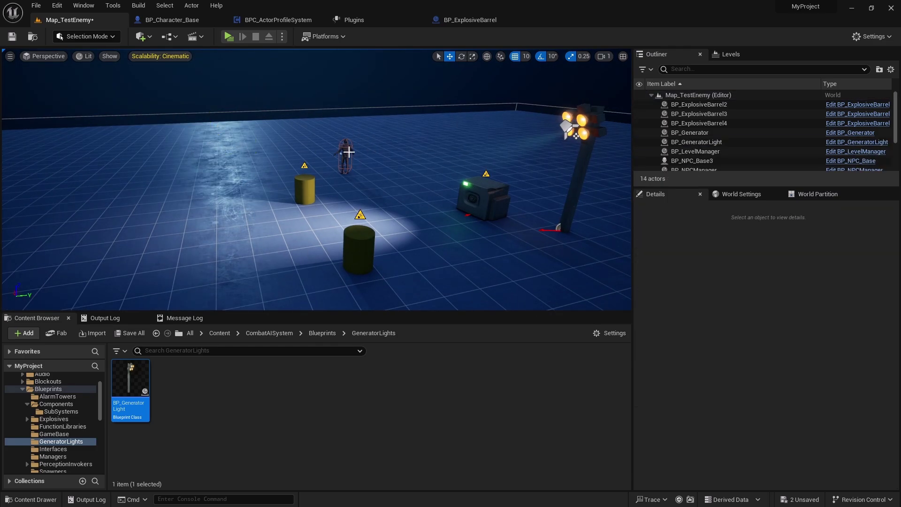
# Delete the NPC BP_NPC_Base3 and the two explosive barrels BP_ExplosiveBarrel2 and BP_ExplosiveBarrel3
pyautogui.click(310, 186)
pyautogui.press('Delete')
pyautogui.click(354, 253)
pyautogui.press('Delete')
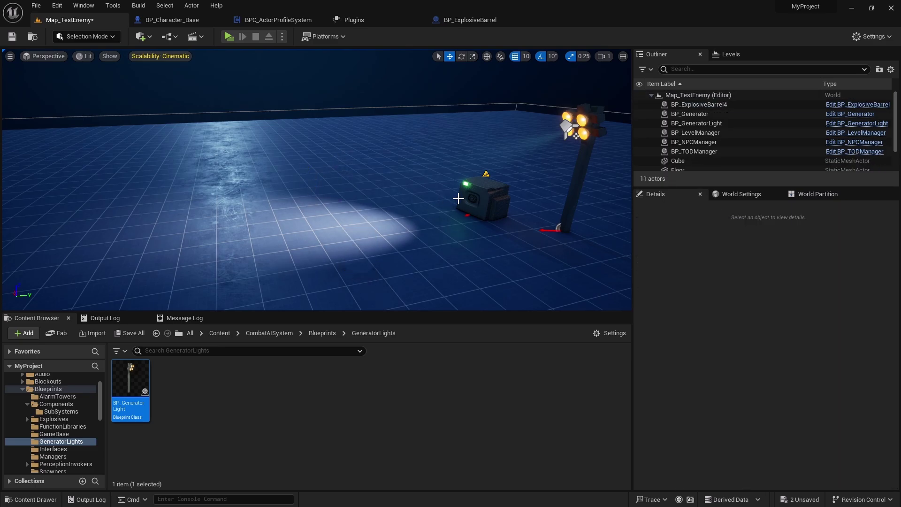
# Delete the last generator light, BP_GeneratorLight, and its generator, BP_Generator
pyautogui.click(576, 135)
pyautogui.press('Delete')
pyautogui.click(483, 195)
pyautogui.press('Delete')
# Change the level to daytime by setting the Time of BP_TODManager to about 9.81
pyautogui.moveTo(482, 195); pyautogui.dragTo(267, 235, button='right')
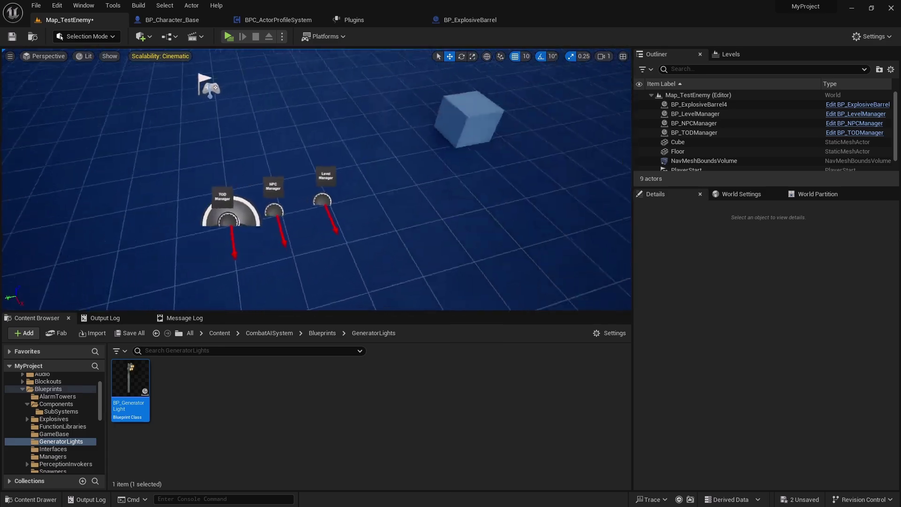
pyautogui.moveTo(371, 221); pyautogui.dragTo(361, 195, button='right')
pyautogui.click(239, 226)
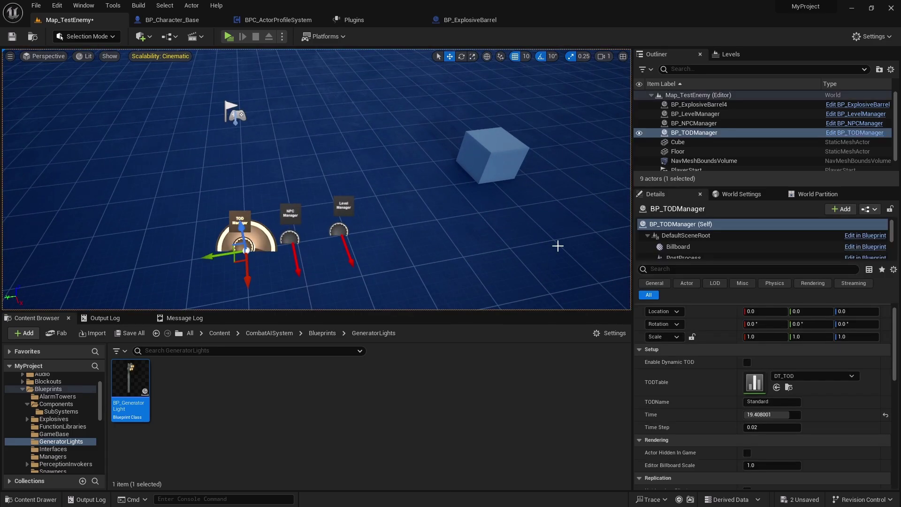
pyautogui.click(766, 415)
pyautogui.write('7.12')
pyautogui.press('Return')
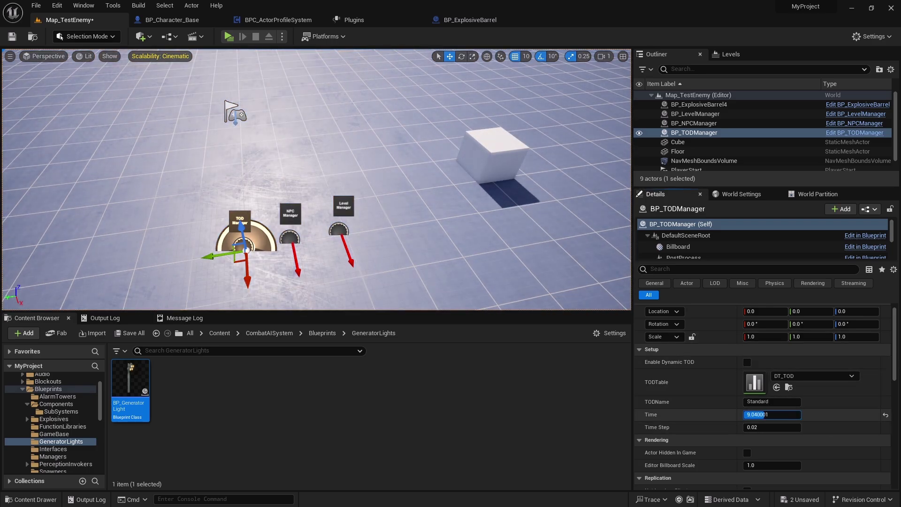
pyautogui.write('9.04')
pyautogui.press('Return')
pyautogui.moveTo(765, 414); pyautogui.dragTo(767, 414)
# Delete the last explosive barrel, BP_ExplosiveBarrel4, from the level
pyautogui.moveTo(404, 201); pyautogui.dragTo(605, 113, button='right')
pyautogui.moveTo(314, 141); pyautogui.dragTo(334, 117, button='right')
pyautogui.click(390, 143)
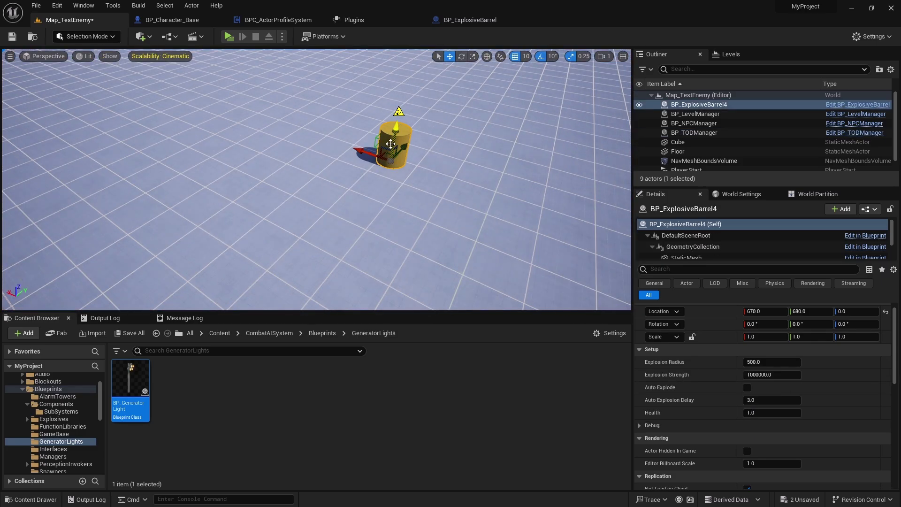
pyautogui.press('Delete')
pyautogui.moveTo(390, 143); pyautogui.dragTo(398, 101, button='right')
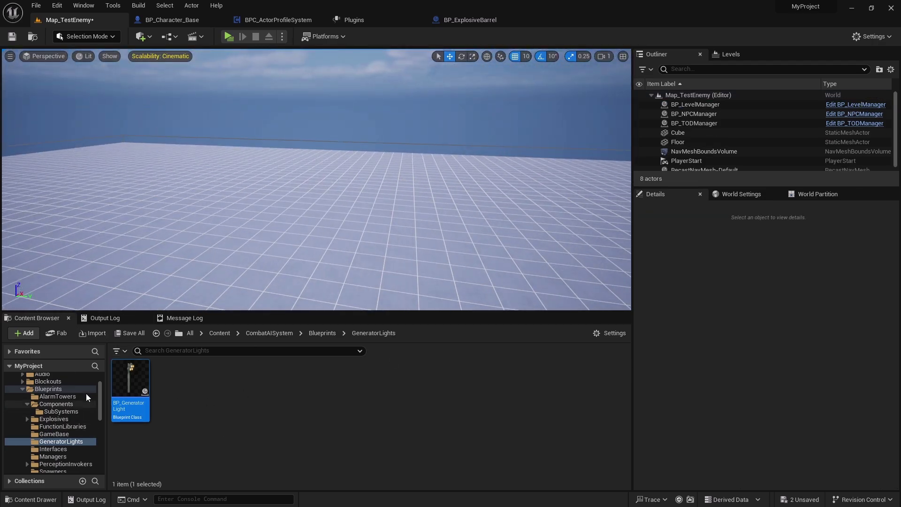
# Place a BP_AlarmTower from the Blueprints/AlarmTowers folder on the floor at about X 1380, Y -290
pyautogui.click(55, 388)
pyautogui.scroll(2, 61, 393)
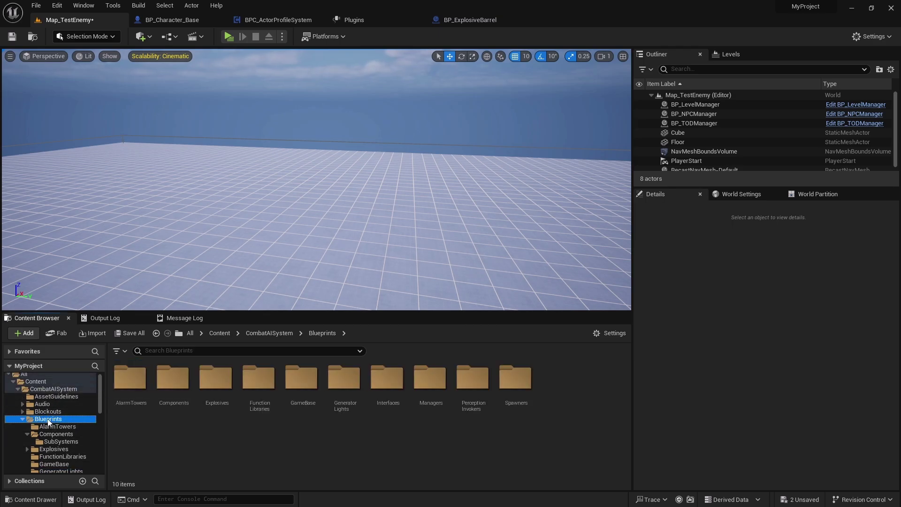
pyautogui.click(126, 381)
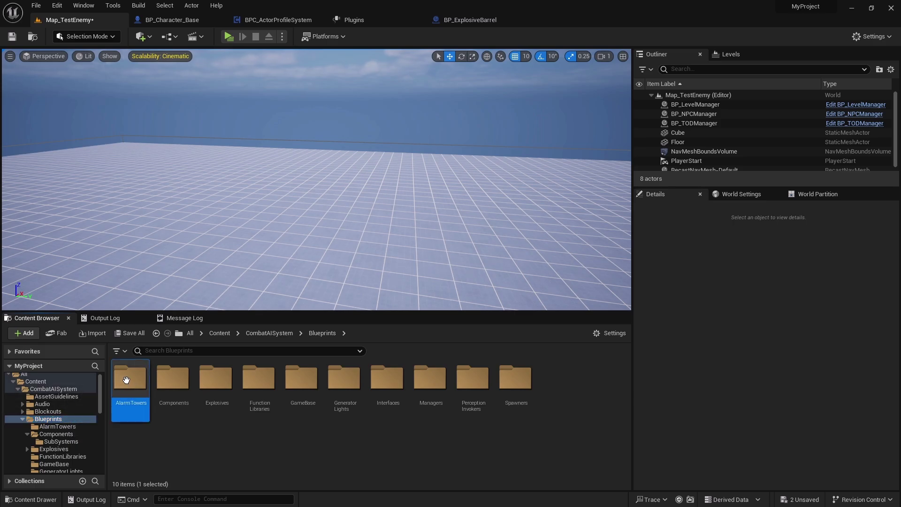
pyautogui.doubleClick(126, 380)
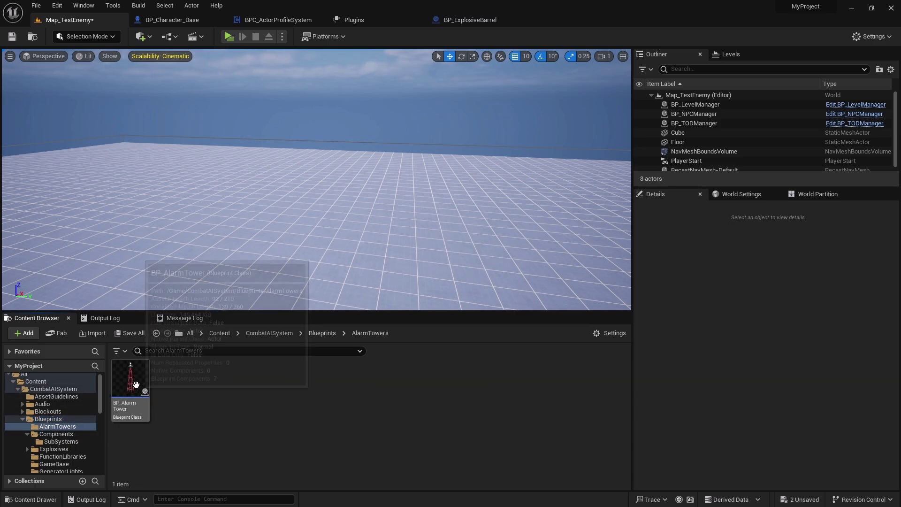
pyautogui.moveTo(125, 404); pyautogui.dragTo(328, 251)
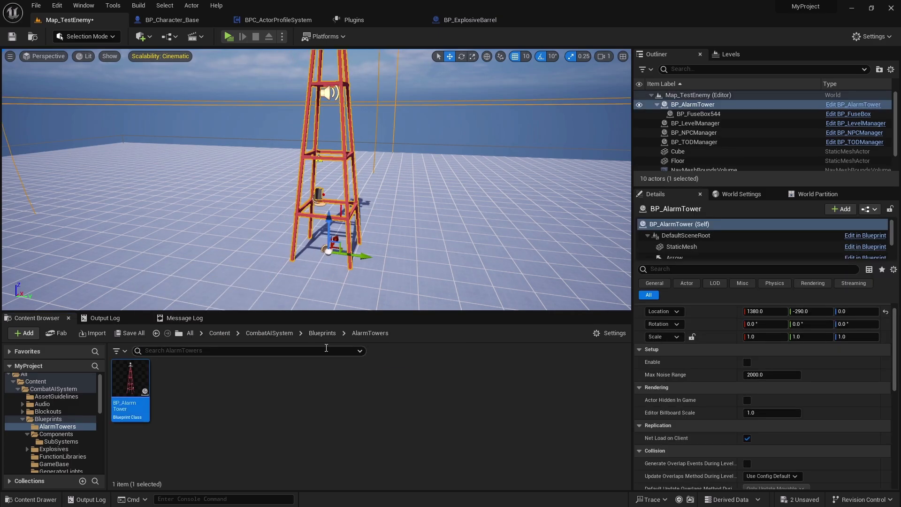
# Rotate the alarm tower about 160° around its vertical axis so its fuse box faces the near side
pyautogui.moveTo(345, 273)
pyautogui.mouseDown(button='right')
pyautogui.moveTo(370, 261)
pyautogui.moveTo(338, 263)
pyautogui.moveTo(342, 274)
pyautogui.mouseUp(button='right')
pyautogui.press('e')
pyautogui.moveTo(389, 254); pyautogui.dragTo(347, 273)
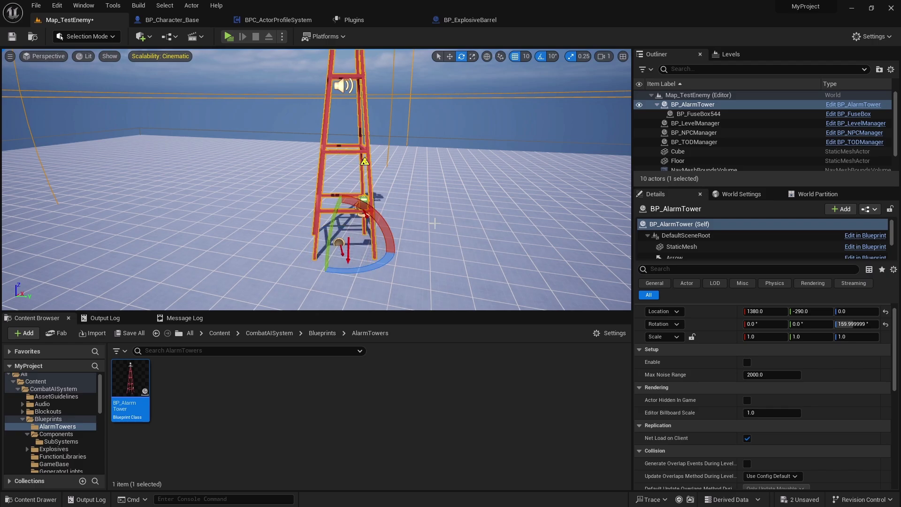
pyautogui.click(434, 223)
# Play-test the level: equip the pistol, aim at the alarm tower's fuse box, shoot it and end the session
pyautogui.moveTo(434, 223); pyautogui.dragTo(413, 225, button='right')
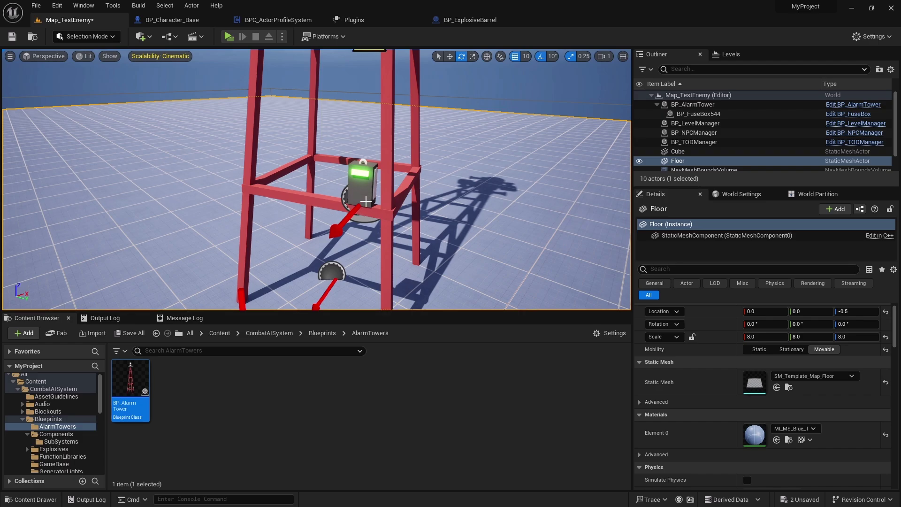
pyautogui.moveTo(359, 195); pyautogui.dragTo(359, 195, button='right')
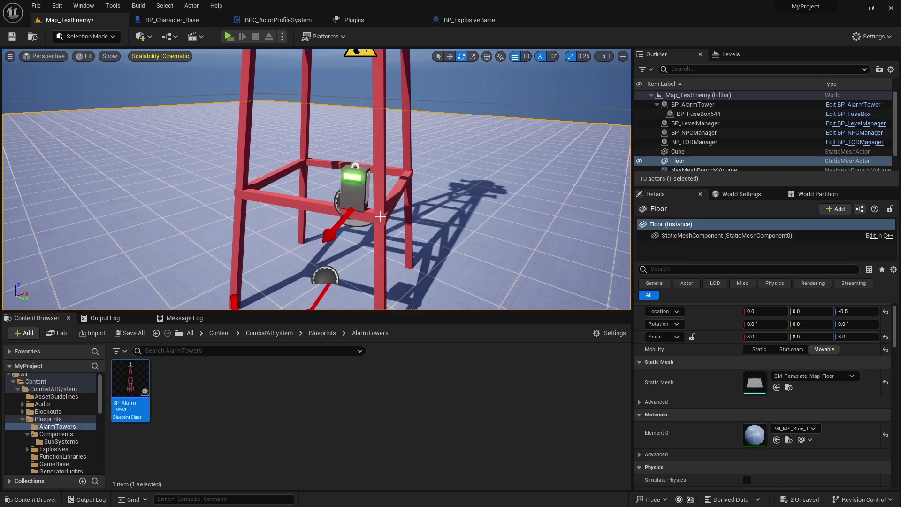
pyautogui.moveTo(382, 216); pyautogui.dragTo(382, 233, button='right')
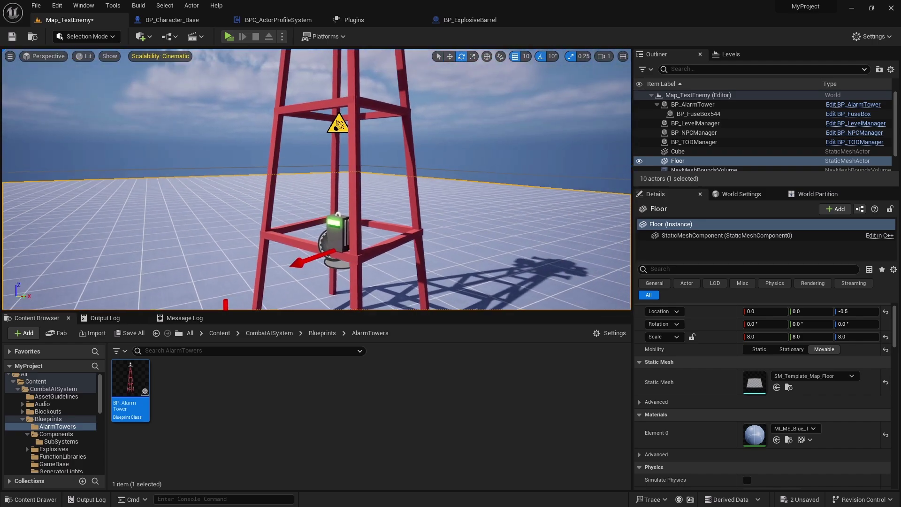
pyautogui.click(229, 36)
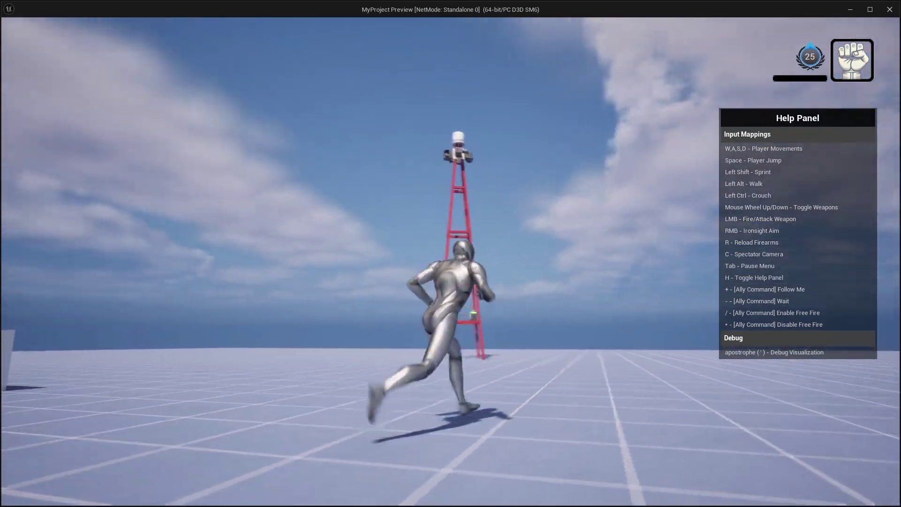
pyautogui.press('s')
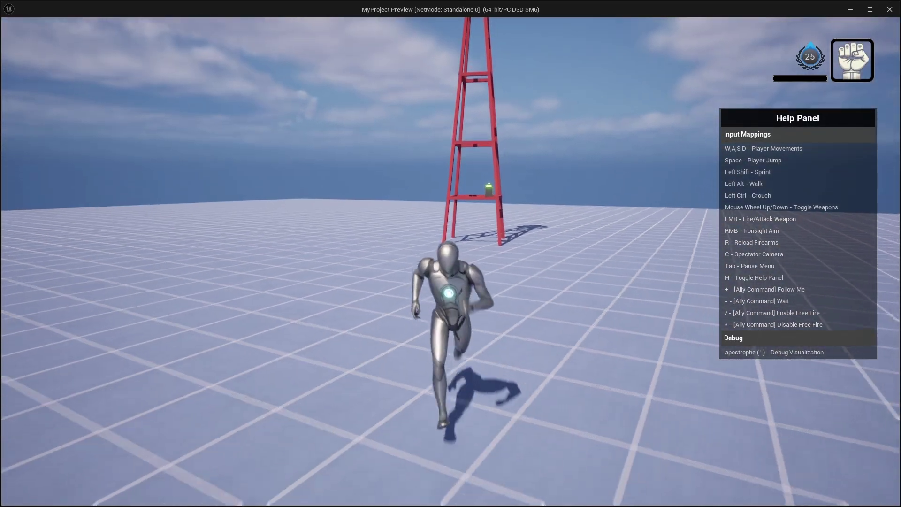
pyautogui.press('a')
pyautogui.scroll(1, 451, 261)
pyautogui.rightClick(450, 262)
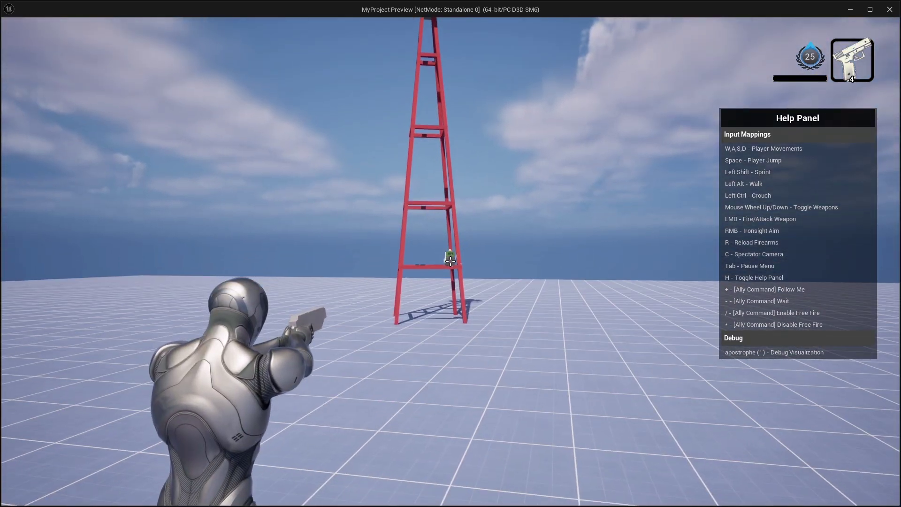
pyautogui.click(451, 262)
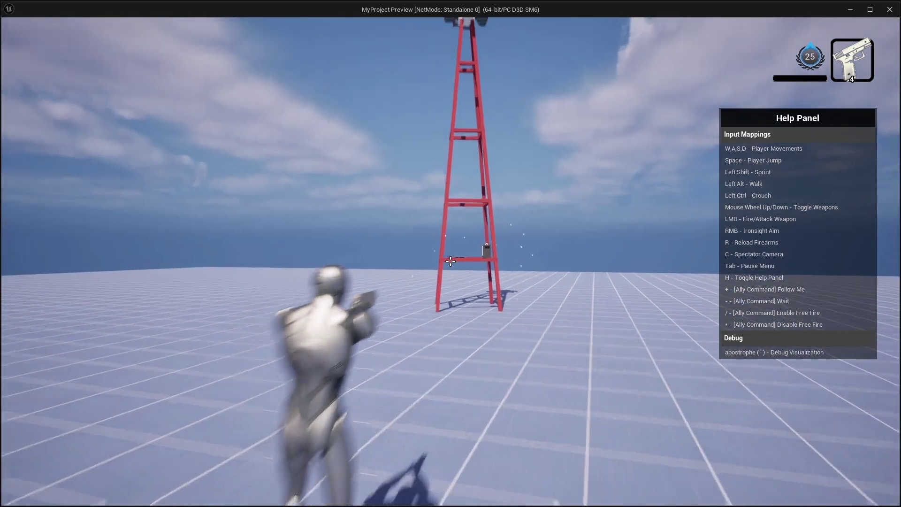
pyautogui.press('Escape')
# Turn on the Enable option of BP_AlarmTower and inspect the alarm light at its top
pyautogui.click(280, 121)
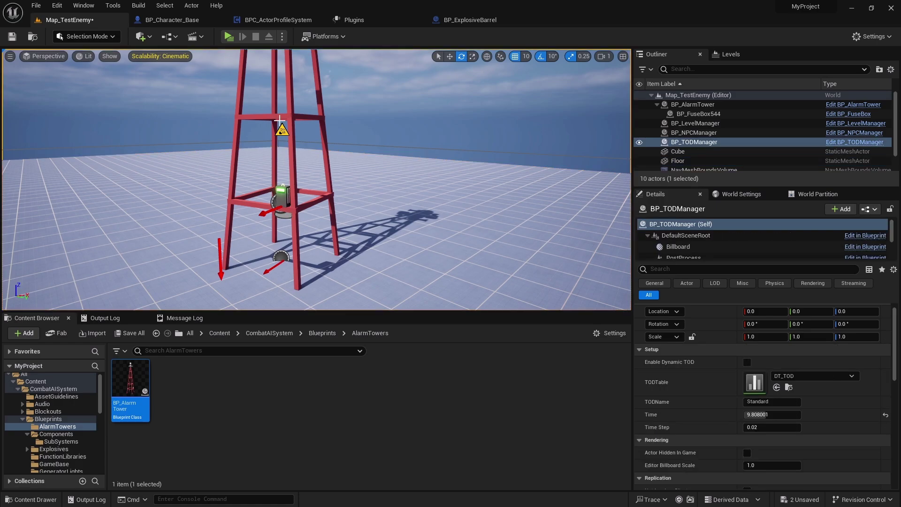
pyautogui.click(280, 119)
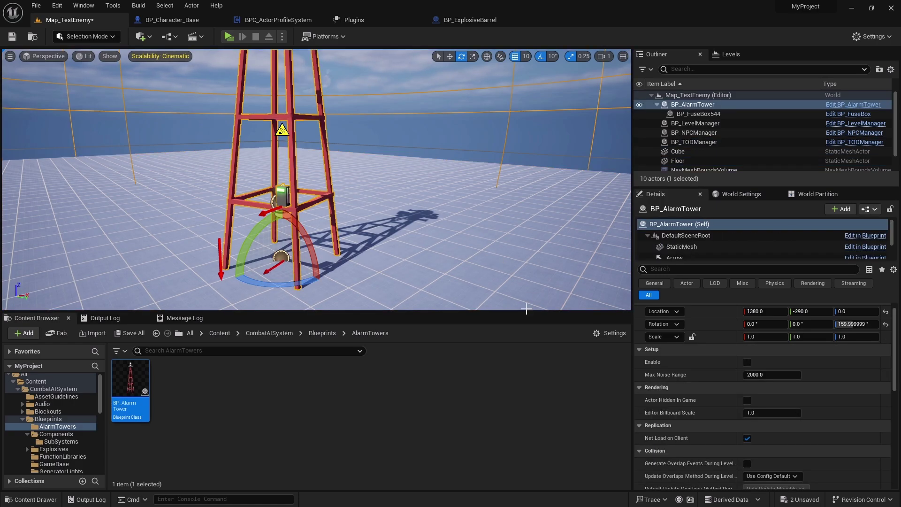
pyautogui.moveTo(342, 185); pyautogui.dragTo(351, 188, button='right')
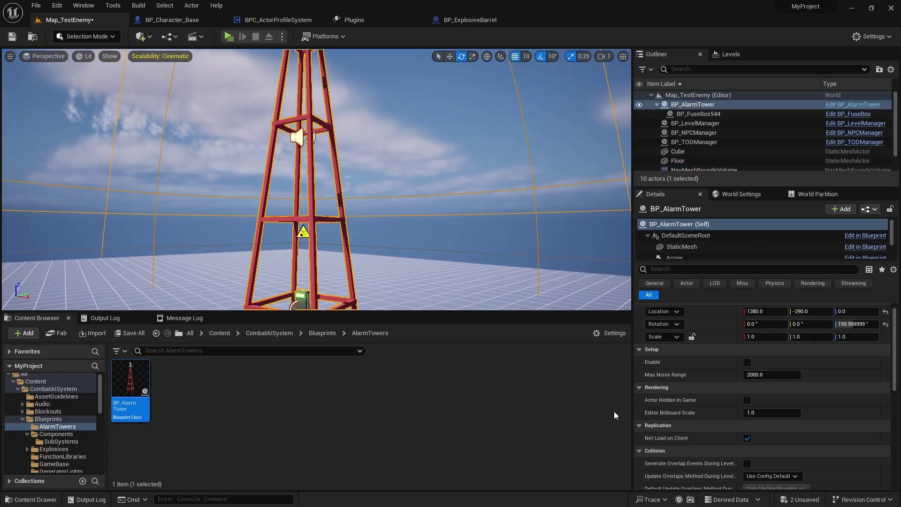
pyautogui.moveTo(578, 239); pyautogui.dragTo(579, 190, button='right')
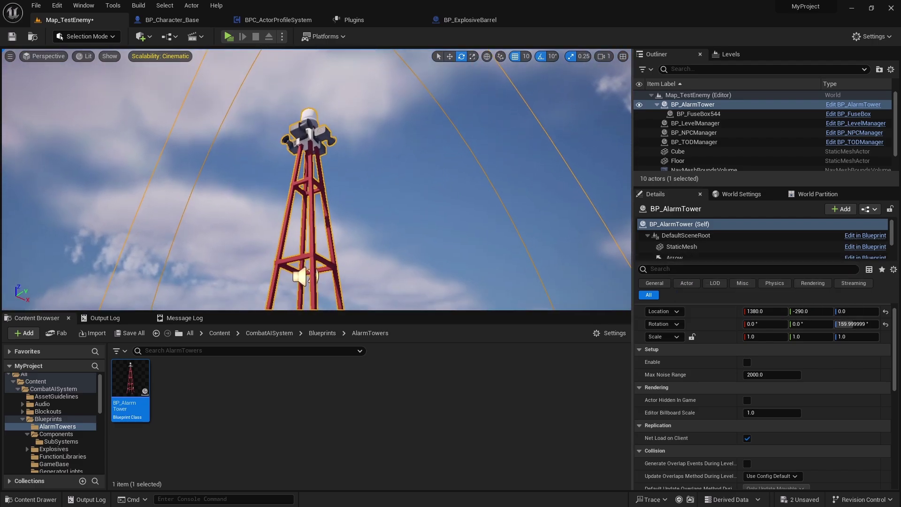
pyautogui.moveTo(307, 131); pyautogui.dragTo(304, 146, button='right')
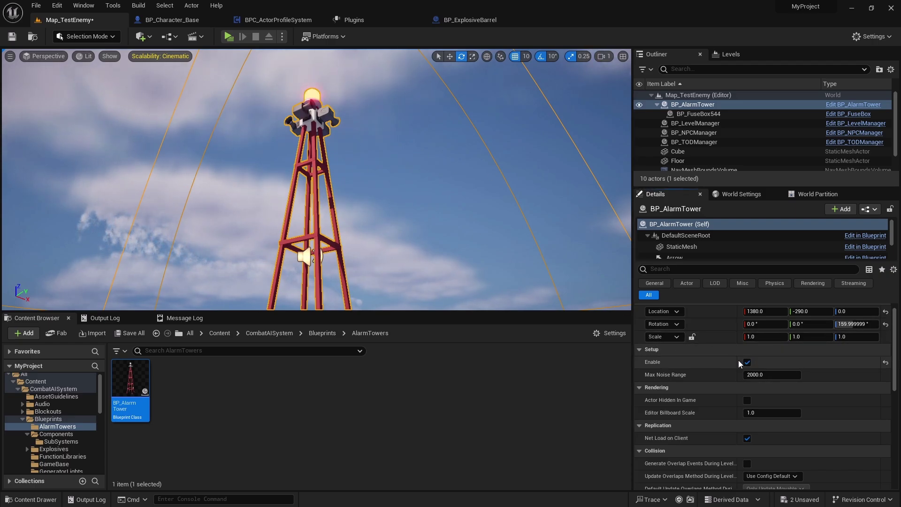
pyautogui.moveTo(310, 119); pyautogui.dragTo(306, 103, button='right')
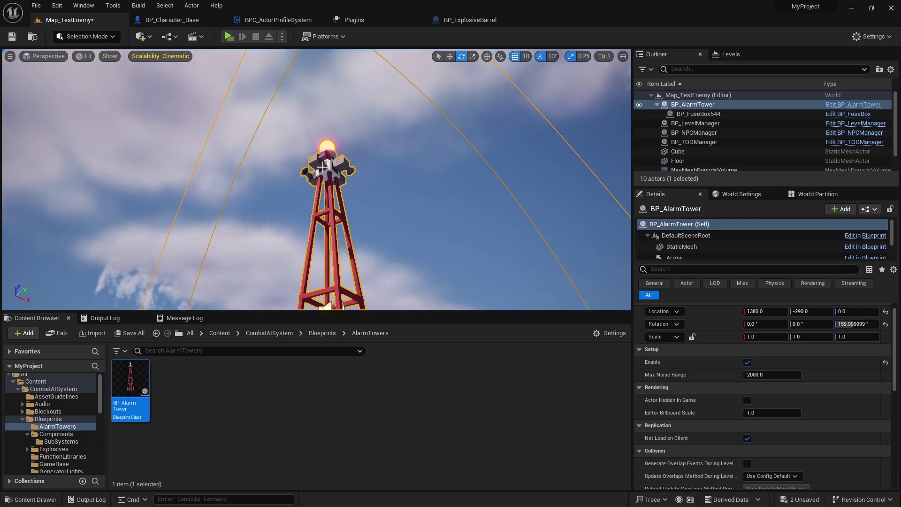
pyautogui.moveTo(347, 200); pyautogui.dragTo(346, 240, button='right')
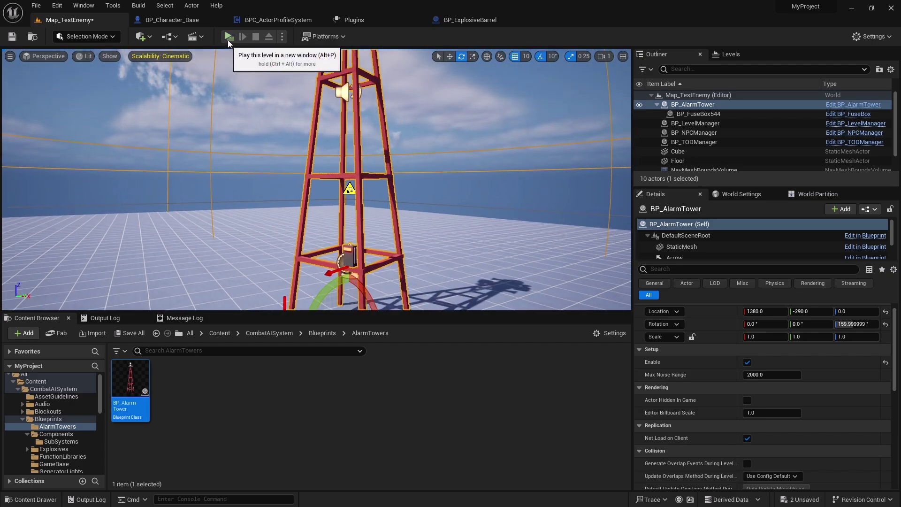
# Play-test the level with the alarm tower enabled: run around it, aim the pistol at its fuse box and end the session
pyautogui.click(228, 36)
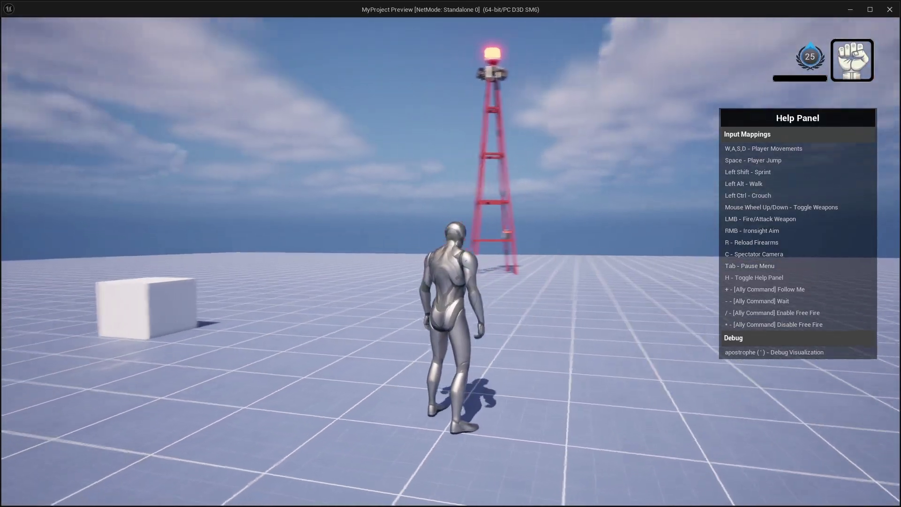
pyautogui.press('w')
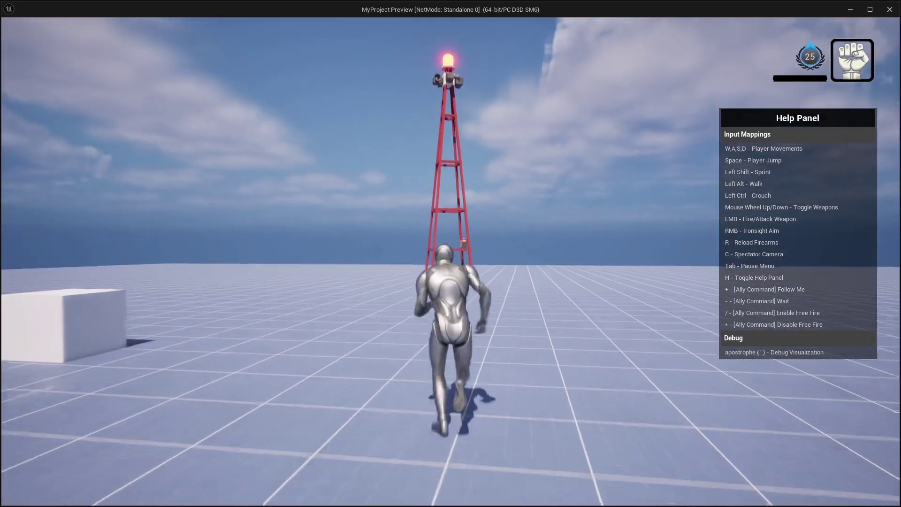
pyautogui.press('d')
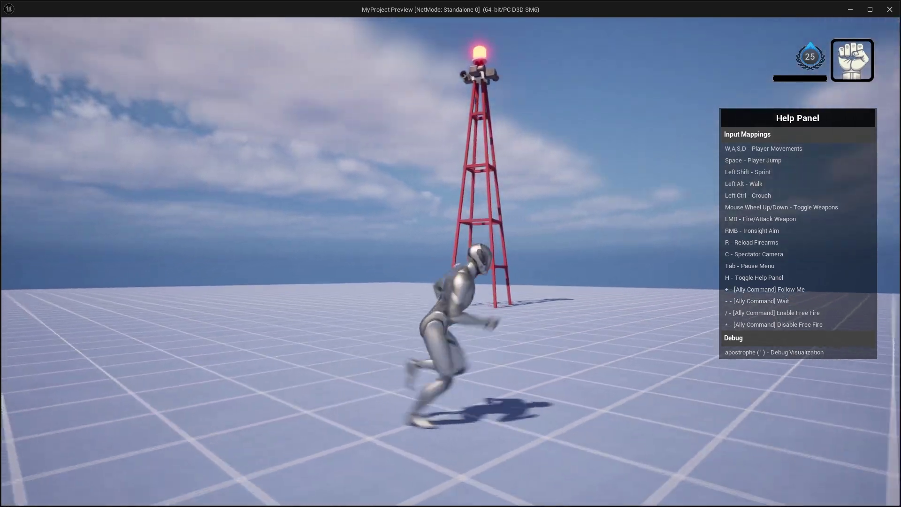
pyautogui.press('w')
pyautogui.press('a')
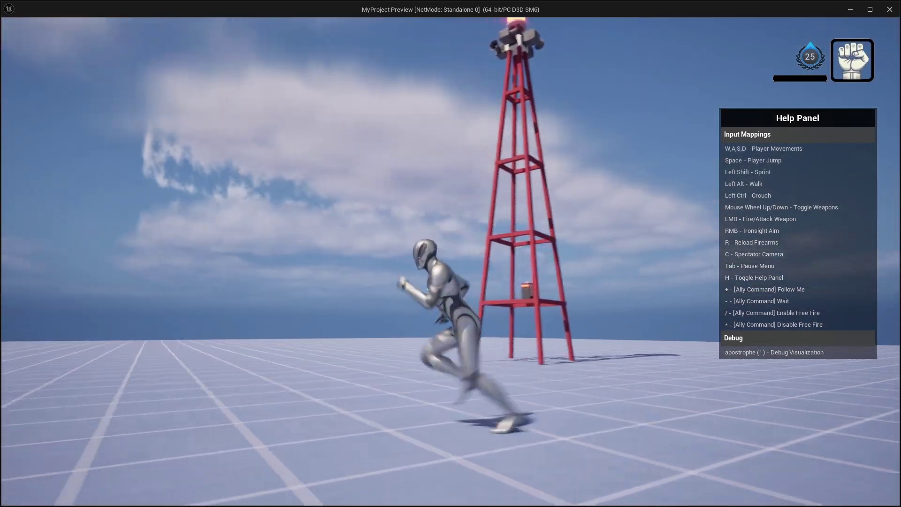
pyautogui.press('s')
pyautogui.press('a')
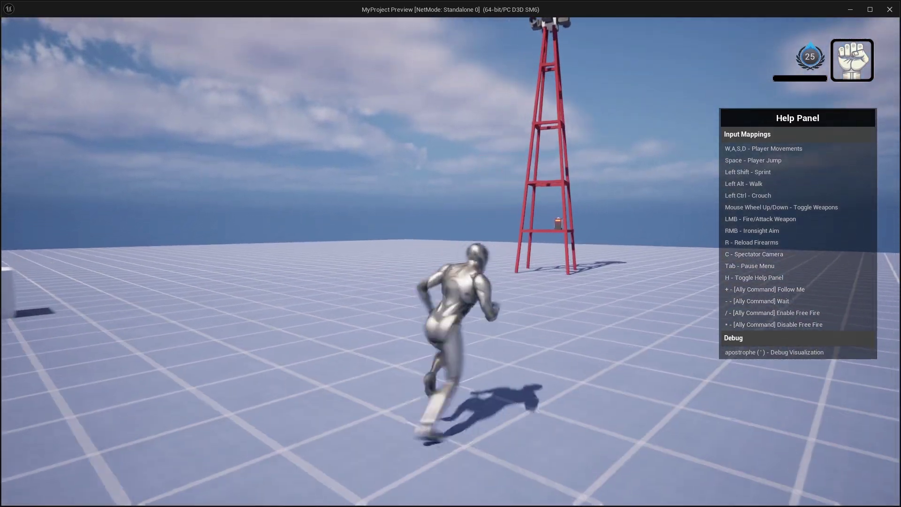
pyautogui.rightClick(450, 261)
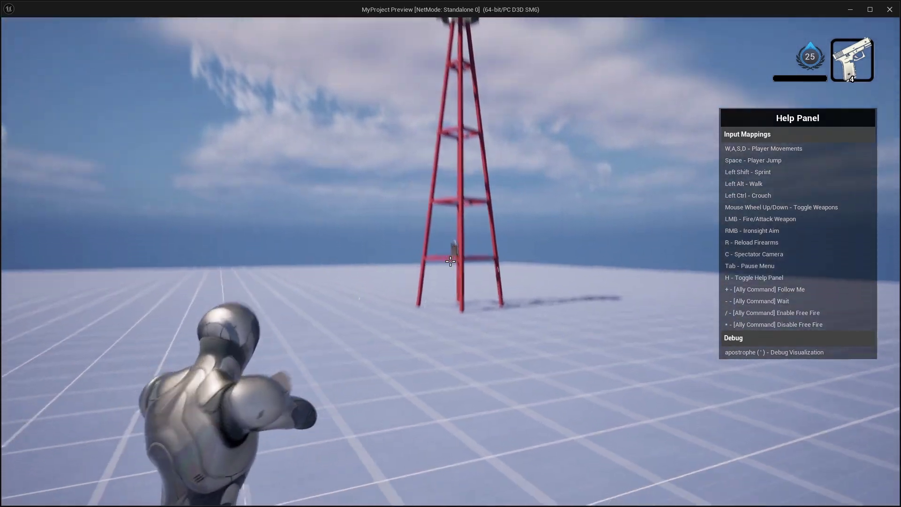
pyautogui.moveTo(451, 261); pyautogui.dragTo(451, 260, button='right')
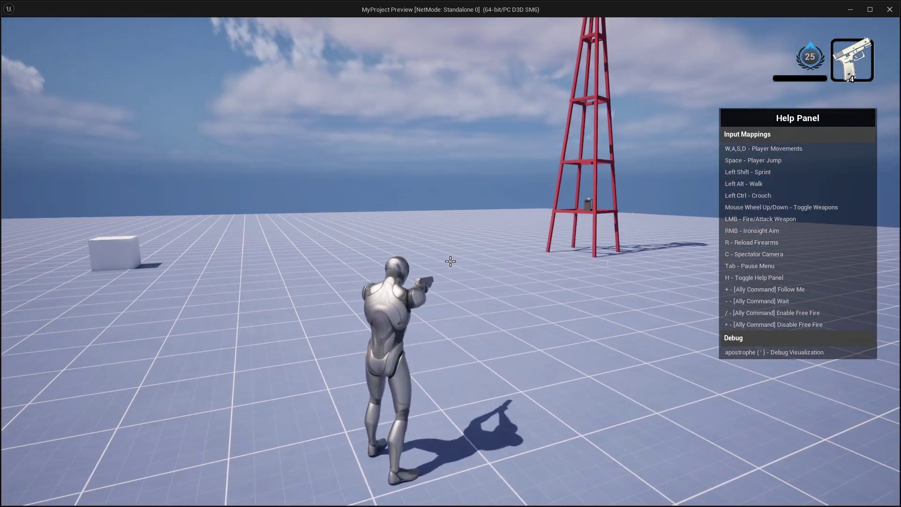
pyautogui.press('Escape')
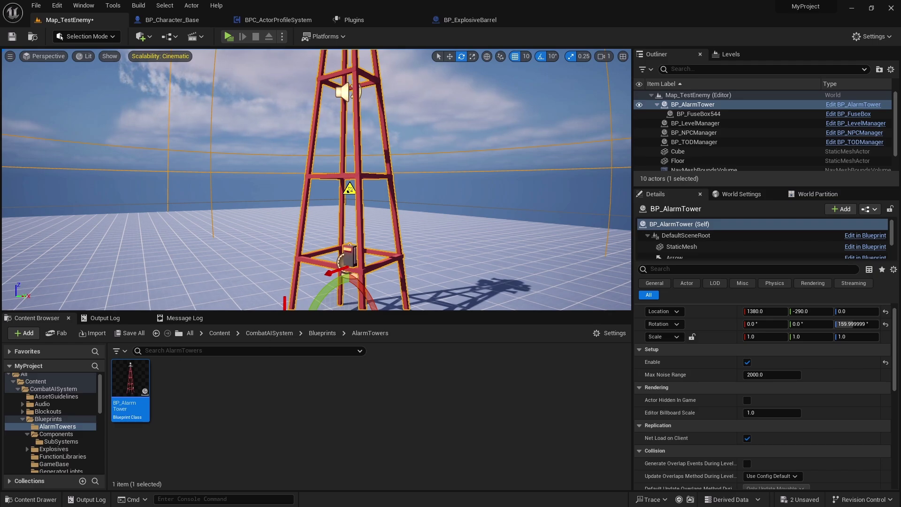
# Save the map, turn off the Enable option of BP_AlarmTower and inspect the alarm light at its top
pyautogui.hotkey('ctrl', 's')
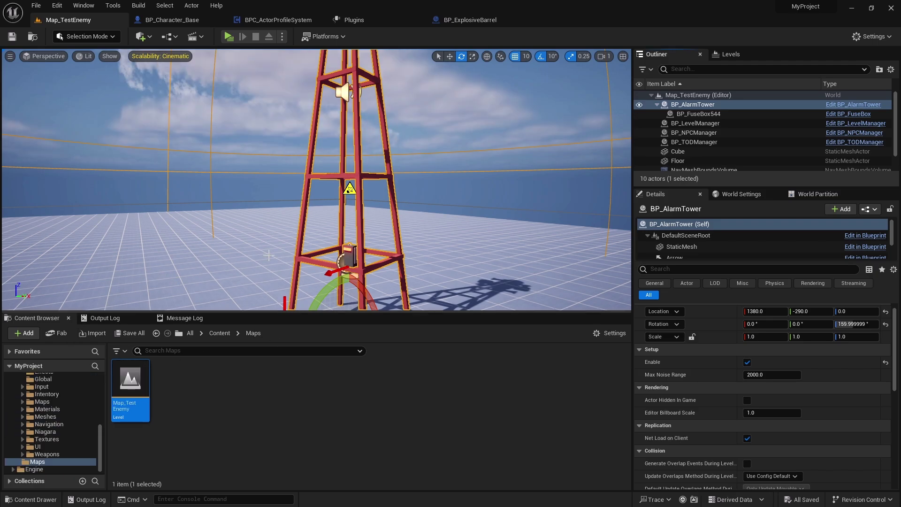
pyautogui.moveTo(267, 200)
pyautogui.mouseDown(button='right')
pyautogui.moveTo(269, 170)
pyautogui.moveTo(265, 211)
pyautogui.mouseUp(button='right')
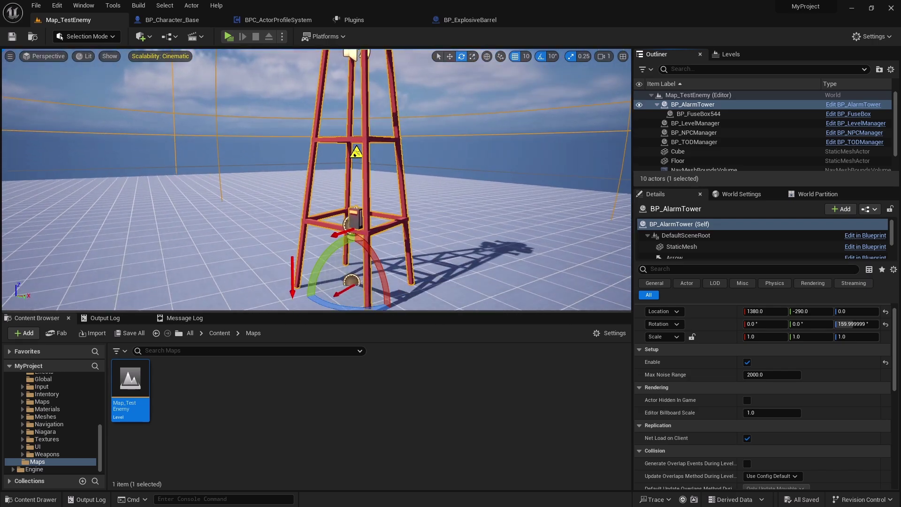
pyautogui.click(747, 363)
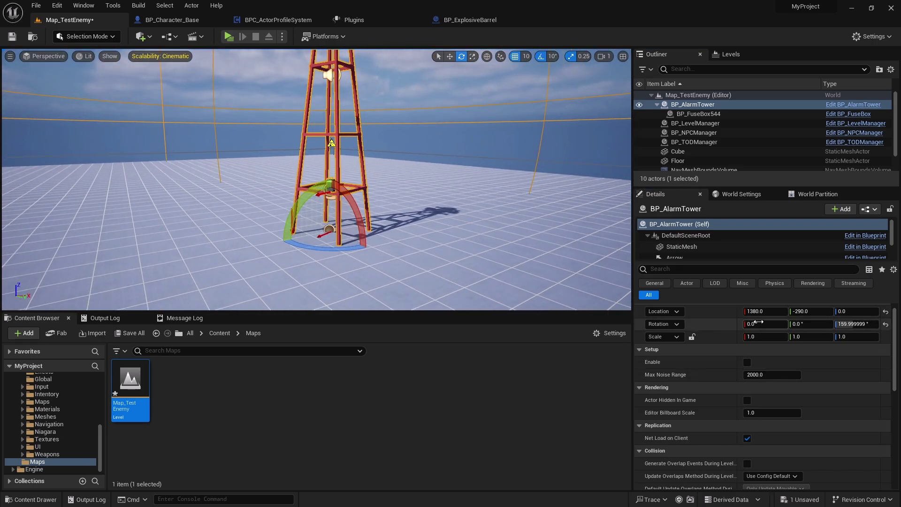
pyautogui.click(748, 363)
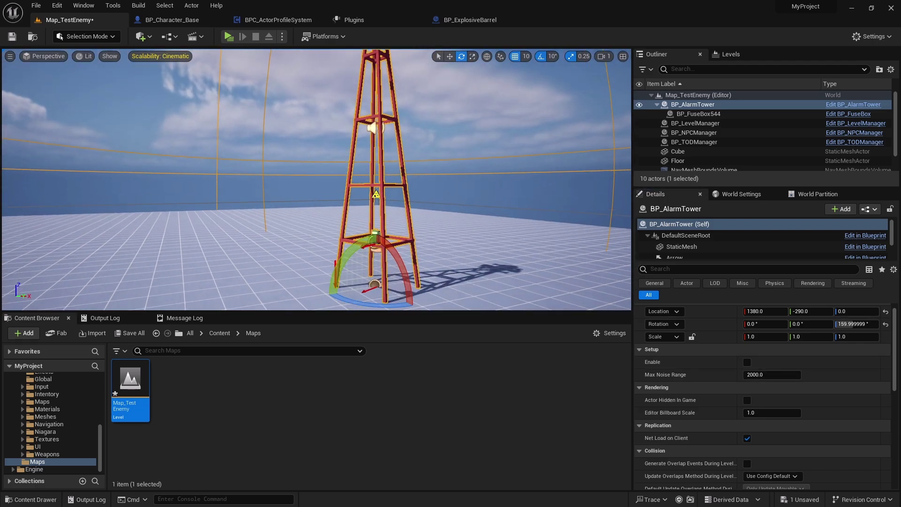
pyautogui.moveTo(316, 141); pyautogui.dragTo(321, 213, button='right')
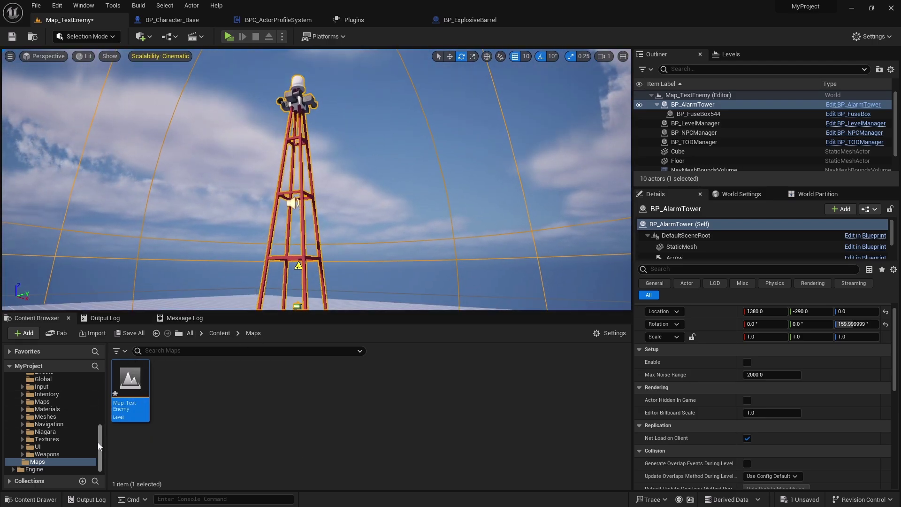
# Place a BP_NPC_Base from the Characters/Blueprints/NPC/Base folder on the floor beside the tower at about X 1790, Y 20
pyautogui.scroll(5, 102, 418)
pyautogui.scroll(4, 102, 418)
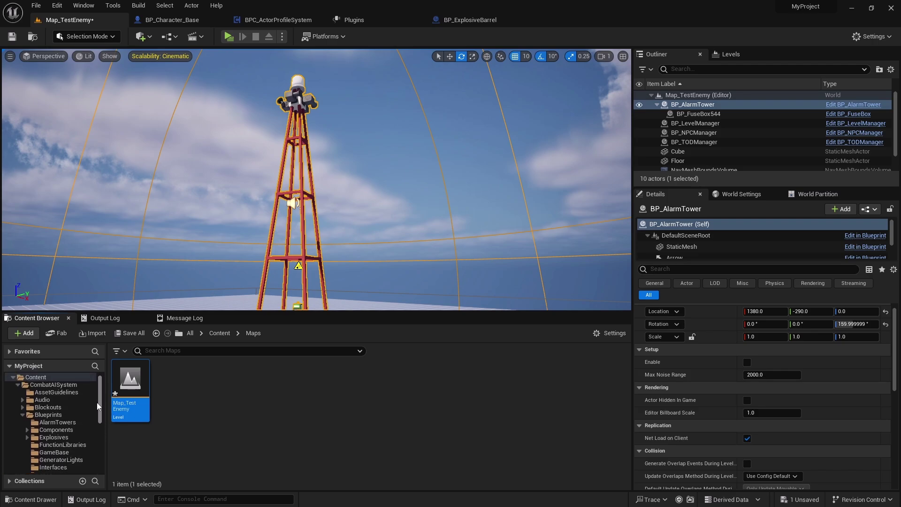
pyautogui.scroll(-4, 61, 423)
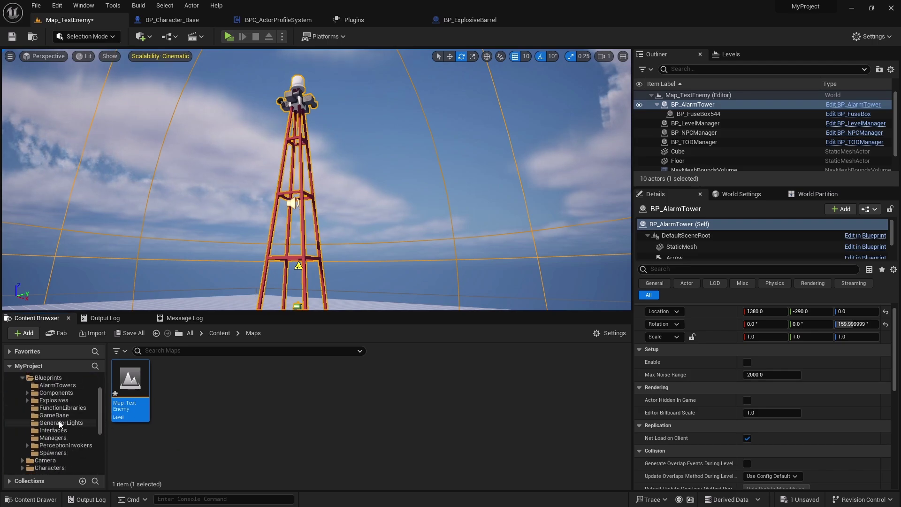
pyautogui.click(49, 407)
pyautogui.doubleClick(174, 402)
pyautogui.doubleClick(173, 403)
pyautogui.doubleClick(173, 403)
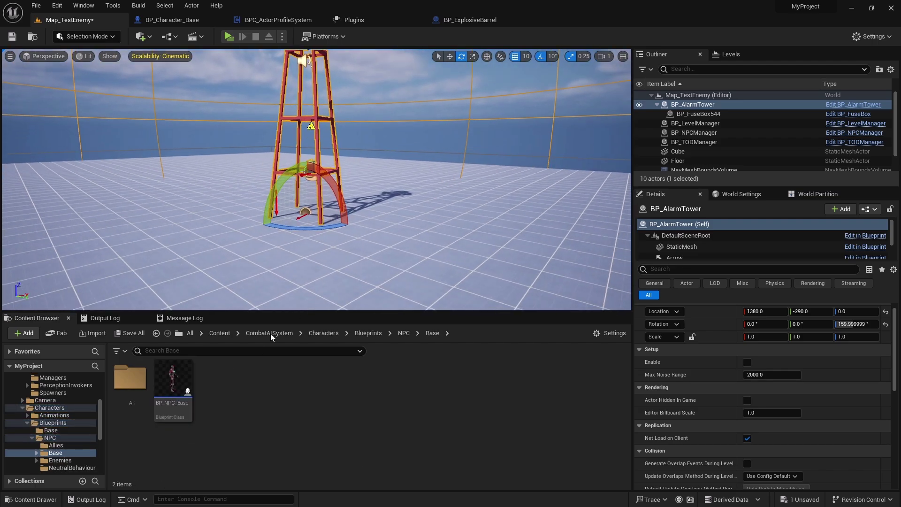
pyautogui.moveTo(173, 385); pyautogui.dragTo(451, 247)
pyautogui.moveTo(440, 209); pyautogui.dragTo(441, 209)
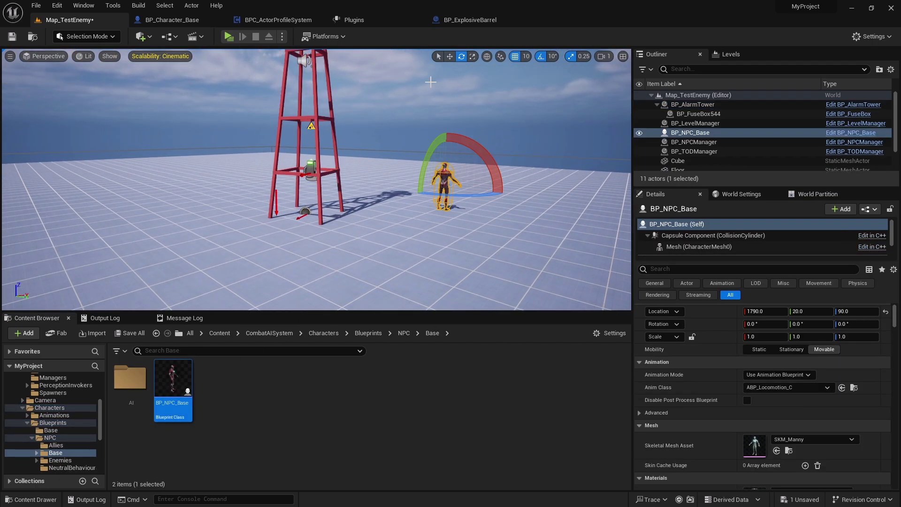
# Play-test the level: run past the enemy NPC near the alarm tower to draw its attention, observe the alarm and end the session
pyautogui.click(229, 37)
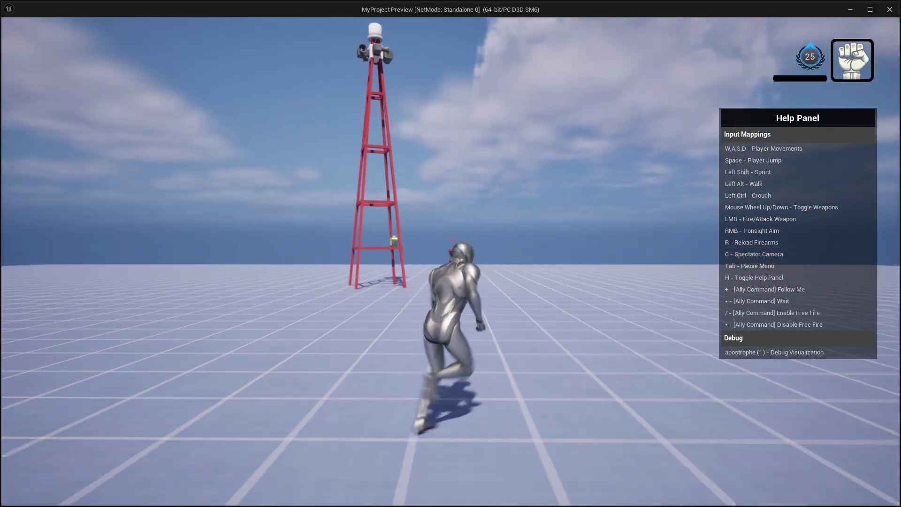
pyautogui.press('d')
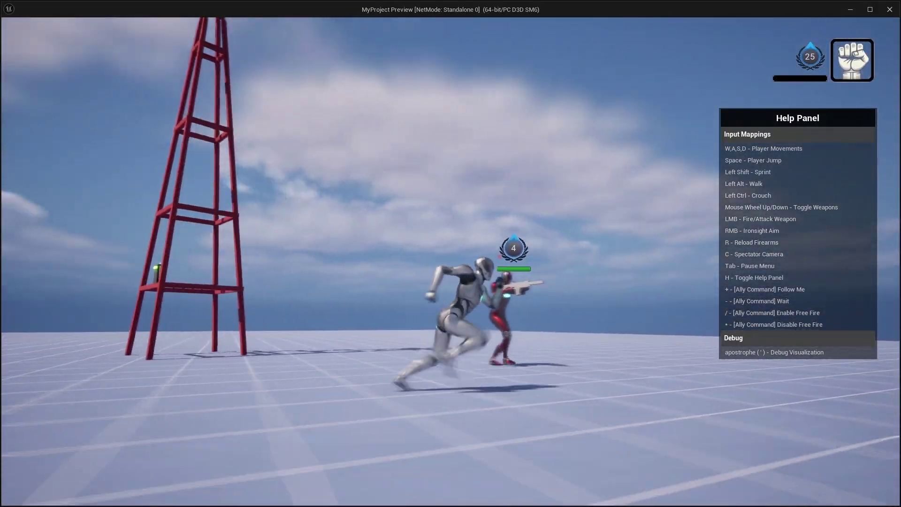
pyautogui.press('s')
pyautogui.press('w')
pyautogui.press('a')
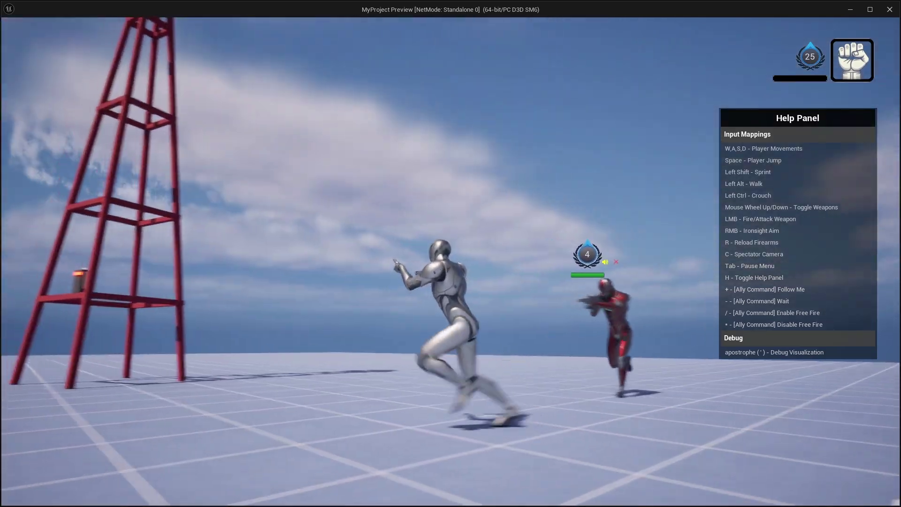
pyautogui.press('s')
pyautogui.press('a')
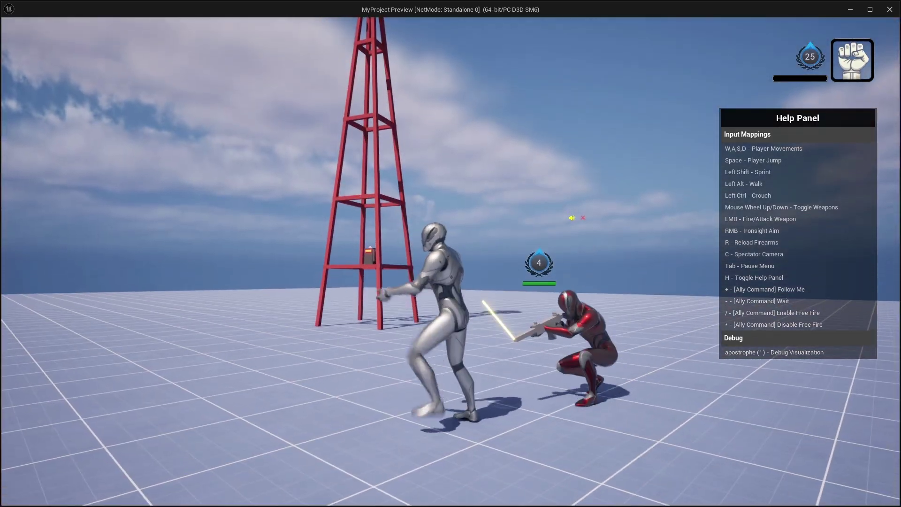
pyautogui.press('d')
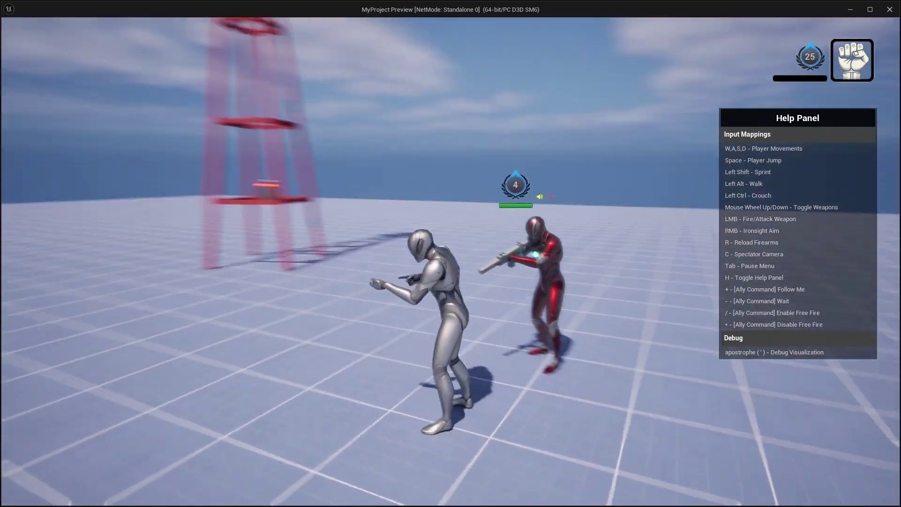
pyautogui.press('Escape')
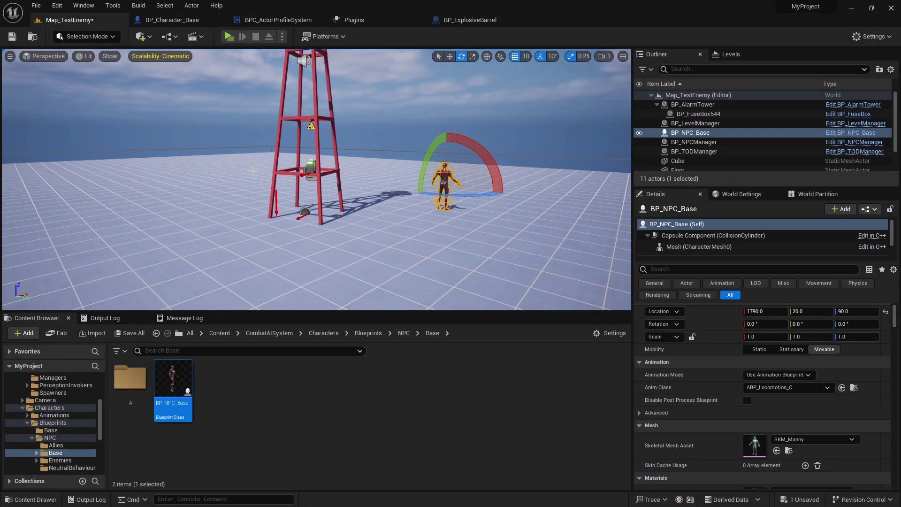
# Open the BP_AlarmTower blueprint and examine the Toggle Alarm function's audio, material and perception noise nodes
pyautogui.moveTo(253, 171); pyautogui.dragTo(242, 150, button='right')
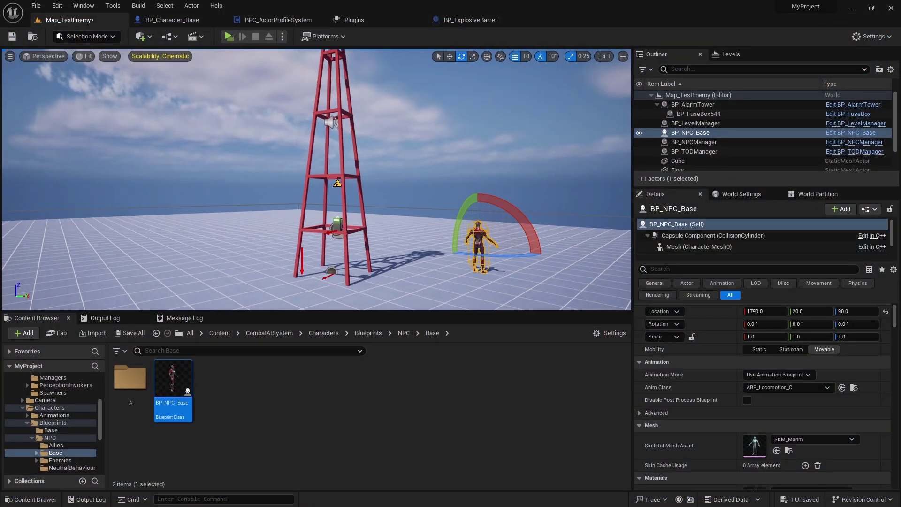
pyautogui.click(333, 224)
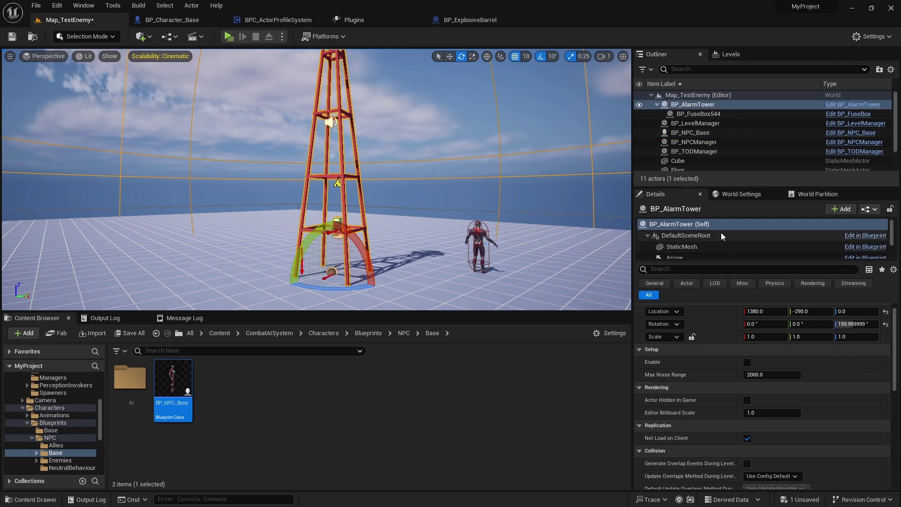
pyautogui.moveTo(495, 97); pyautogui.dragTo(521, 69, button='right')
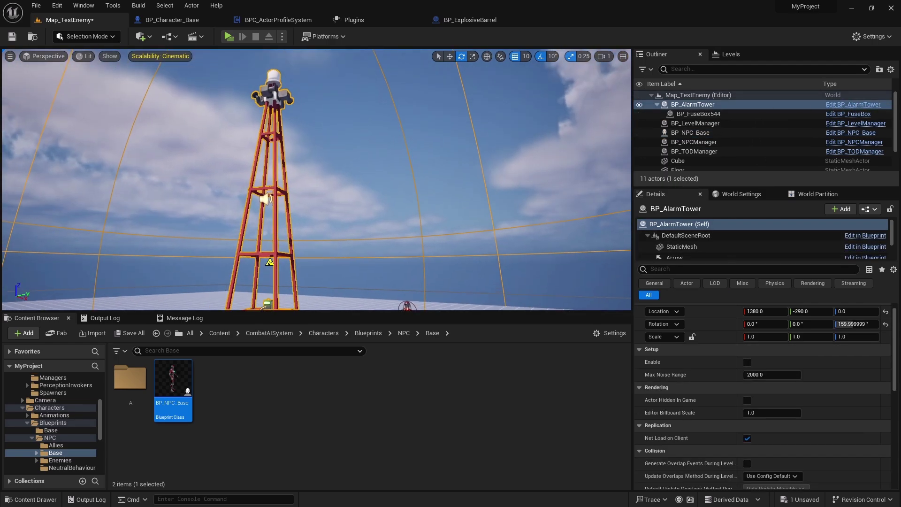
pyautogui.click(847, 104)
pyautogui.scroll(-1, 361, 254)
pyautogui.moveTo(348, 249); pyautogui.dragTo(491, 221, button='right')
pyautogui.scroll(-2, 498, 220)
pyautogui.moveTo(549, 216); pyautogui.dragTo(222, 190, button='right')
pyautogui.scroll(1, 276, 174)
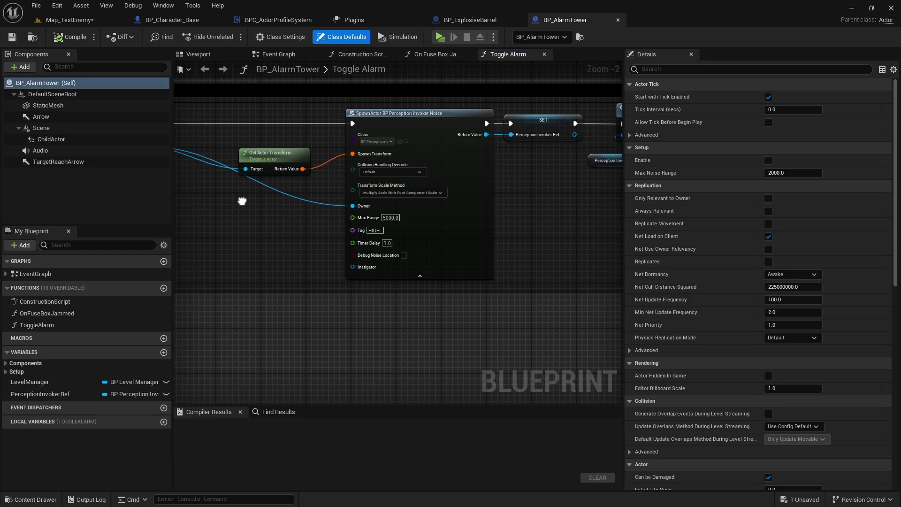
pyautogui.scroll(-4, 495, 219)
pyautogui.scroll(4, 495, 219)
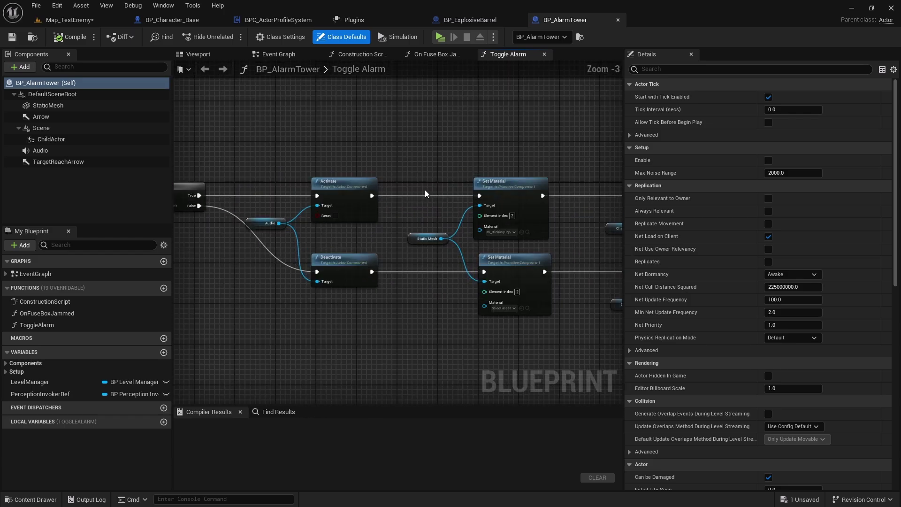
pyautogui.moveTo(504, 170); pyautogui.dragTo(667, 172, button='right')
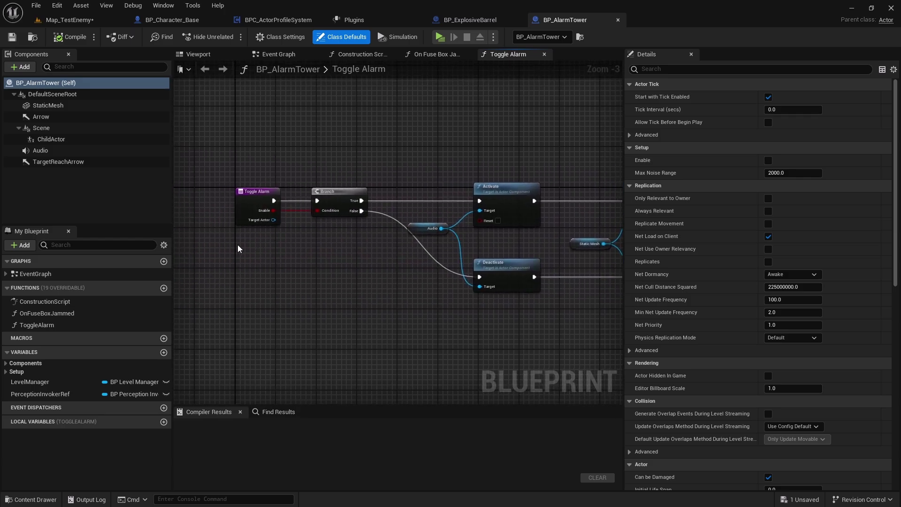
pyautogui.doubleClick(40, 325)
# Set the Volume Multiplier of the alarm tower's Audio component to 0.1
pyautogui.moveTo(397, 215); pyautogui.dragTo(352, 204, button='right')
pyautogui.scroll(2, 230, 200)
pyautogui.click(324, 223)
pyautogui.click(69, 151)
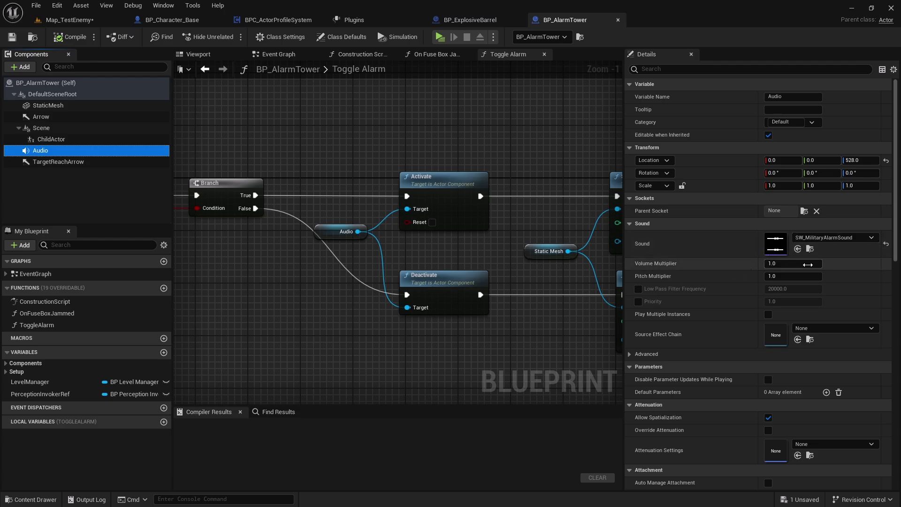
pyautogui.click(802, 264)
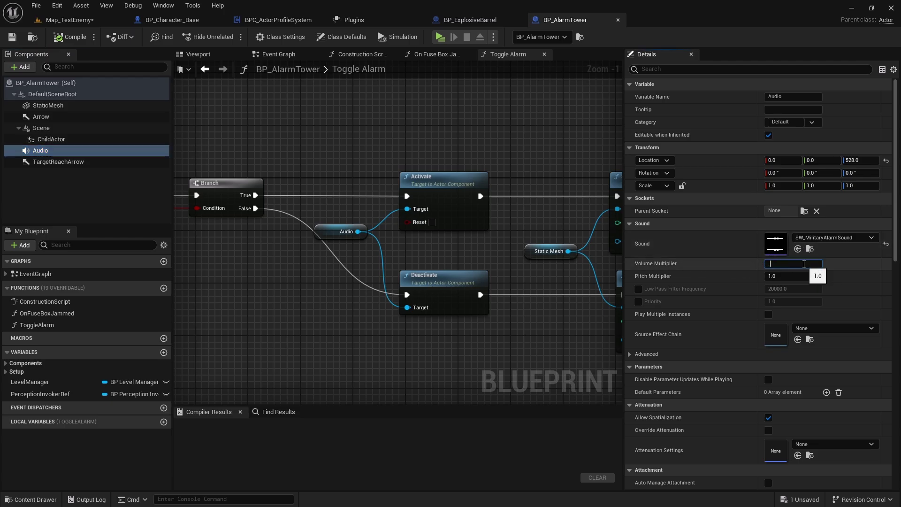
pyautogui.write('.1')
pyautogui.press('Return')
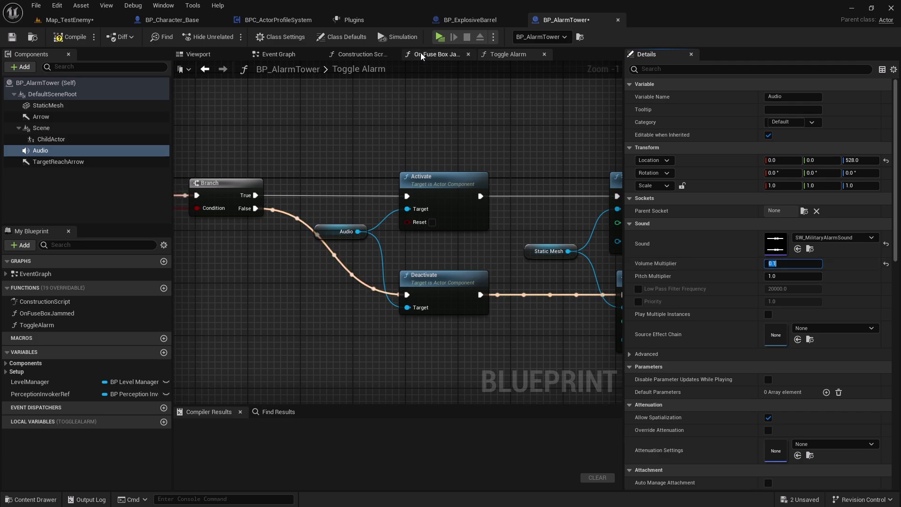
# Play-test the level: run past the enemy NPC beside the alarm tower to draw its attention and trigger the alarm
pyautogui.click(440, 37)
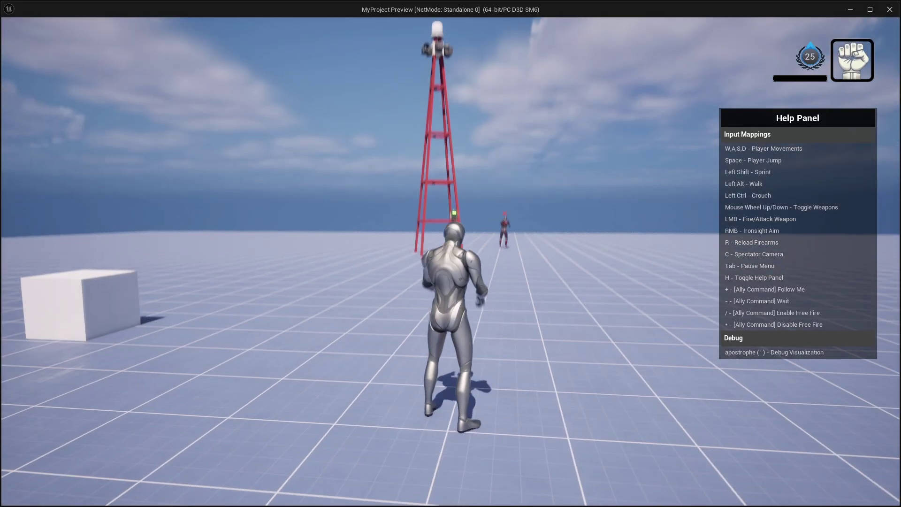
pyautogui.press('w')
pyautogui.press('w')
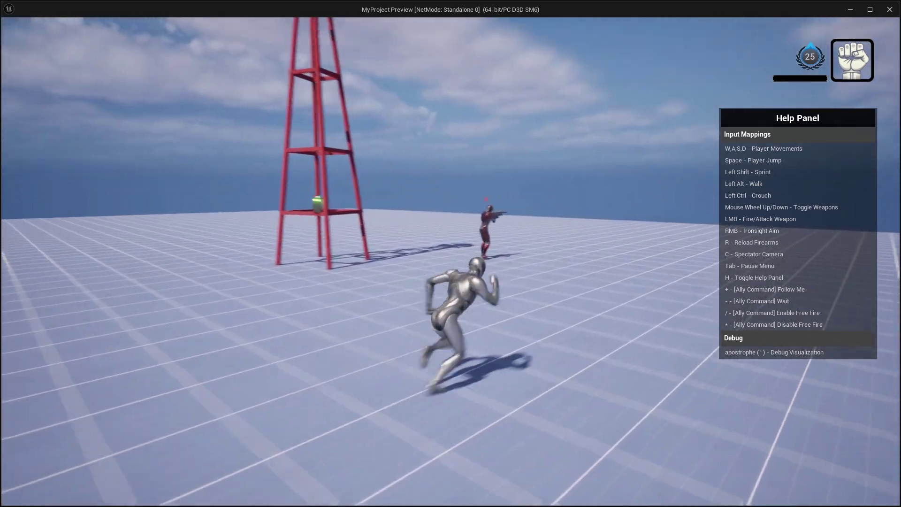
pyautogui.press('s')
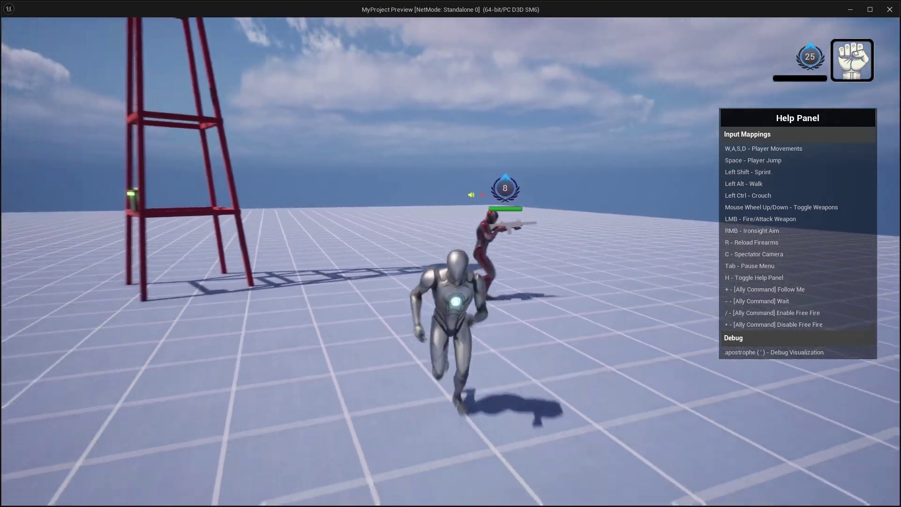
pyautogui.press('w')
pyautogui.press('w')
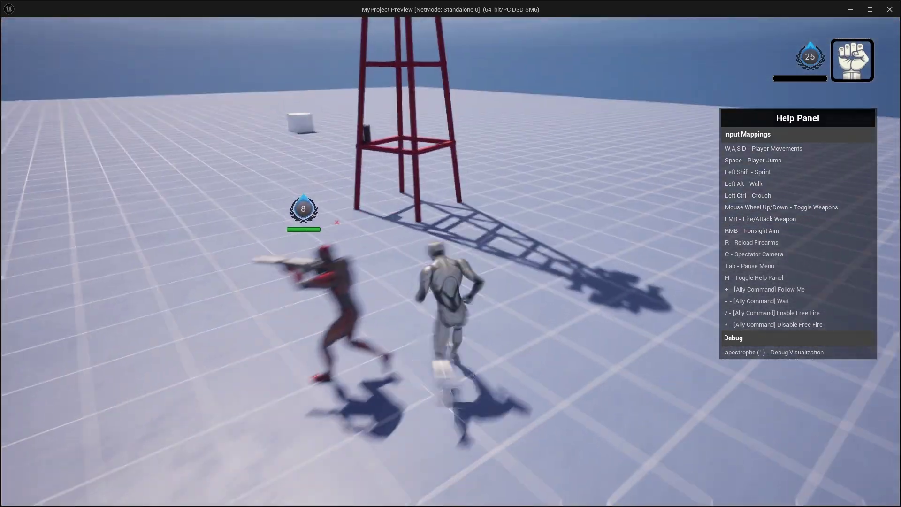
pyautogui.press('s')
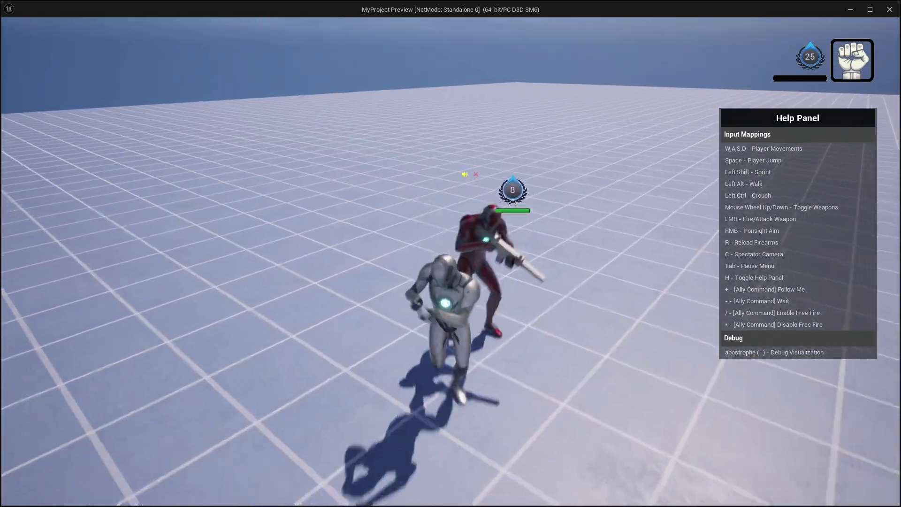
pyautogui.press('a')
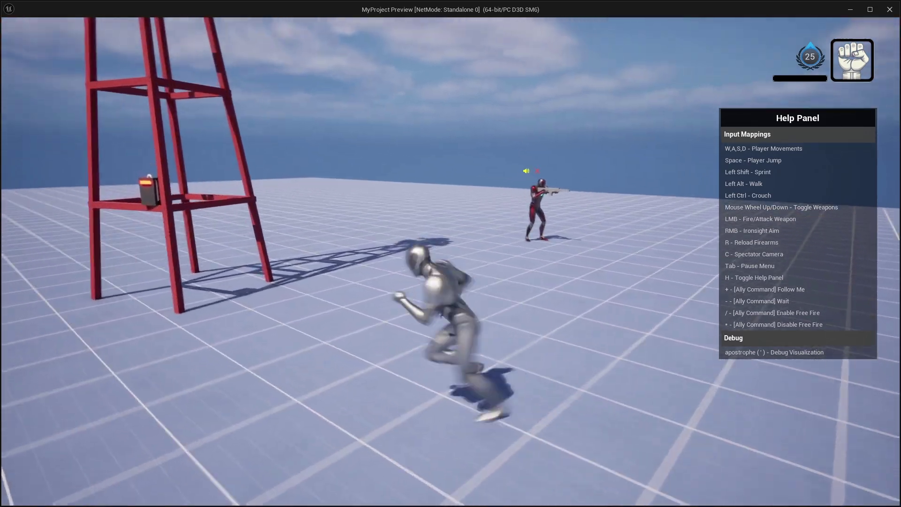
# Keep running around the alarm tower under enemy fire to check the fuse box light and the quieter alarm, and end the session
pyautogui.press('s')
pyautogui.press('a')
pyautogui.press('w')
pyautogui.press('s')
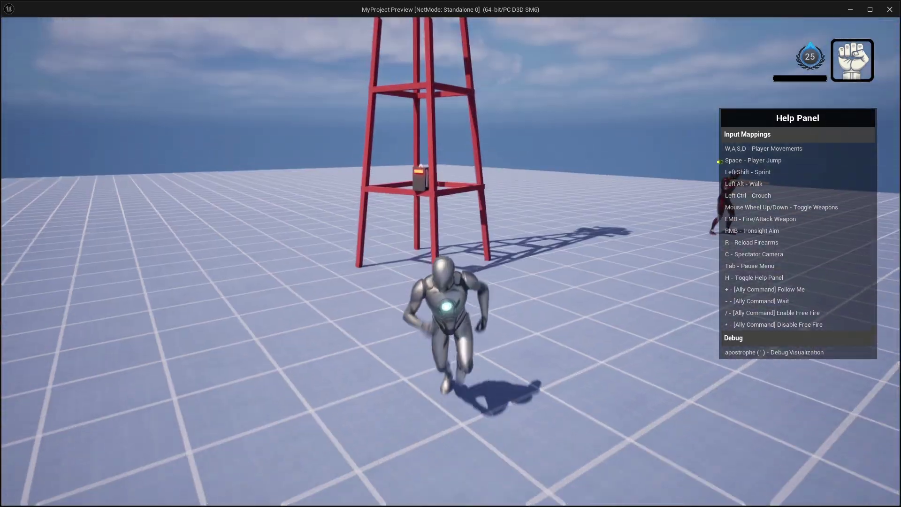
pyautogui.press('w')
pyautogui.press('d')
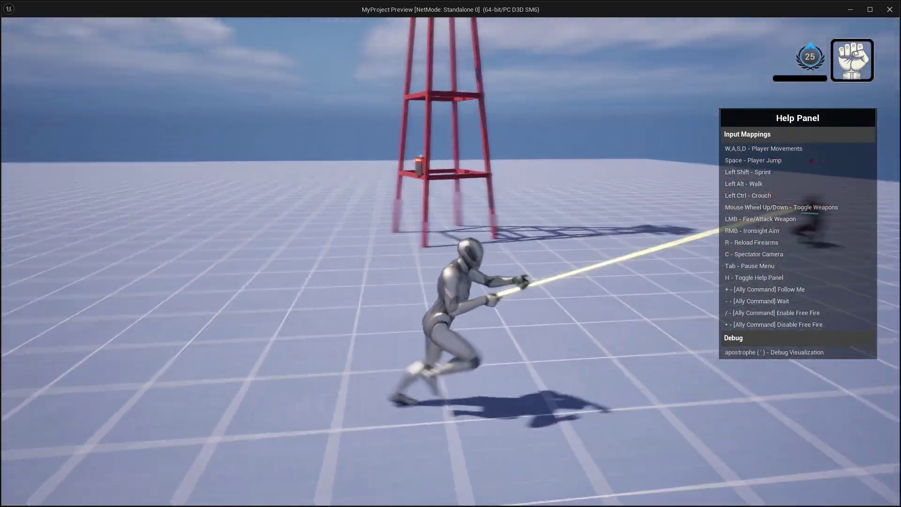
pyautogui.press('w')
pyautogui.press('s')
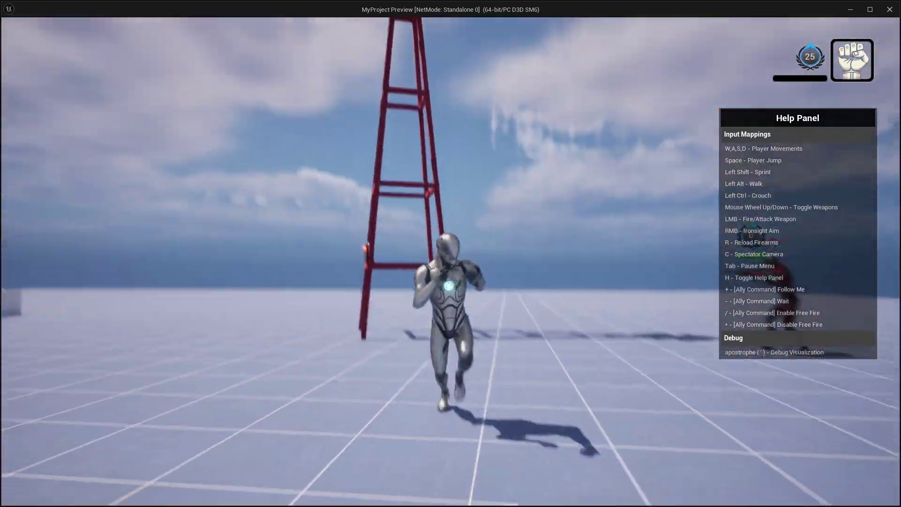
pyautogui.press('a')
pyautogui.press('a')
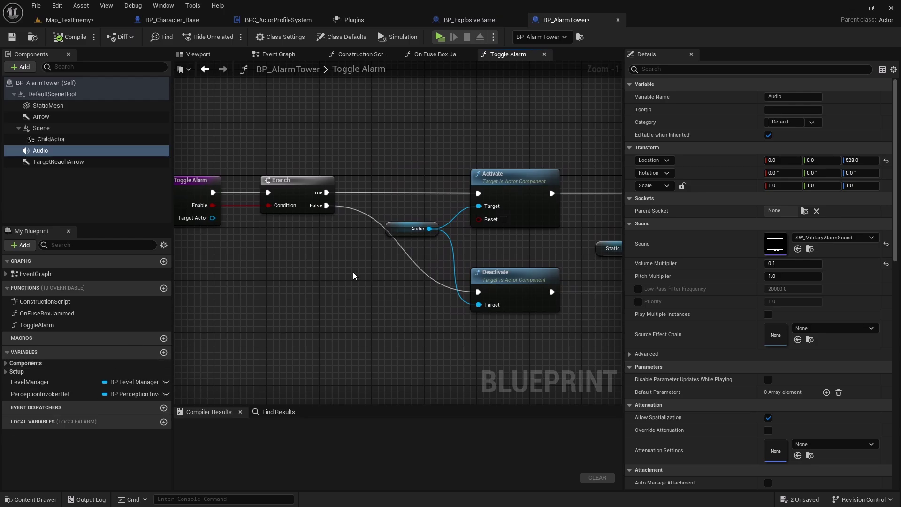
# Return to Map_TestEnemy, start a new play-test, equip the pistol and shoot the alarm tower's fuse box
pyautogui.moveTo(346, 262); pyautogui.dragTo(254, 254, button='right')
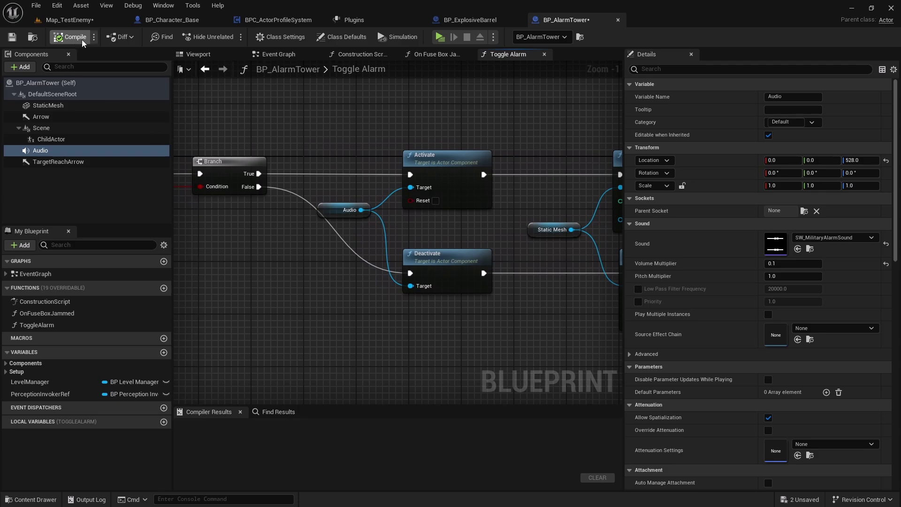
pyautogui.click(65, 20)
pyautogui.moveTo(276, 190); pyautogui.dragTo(276, 190, button='right')
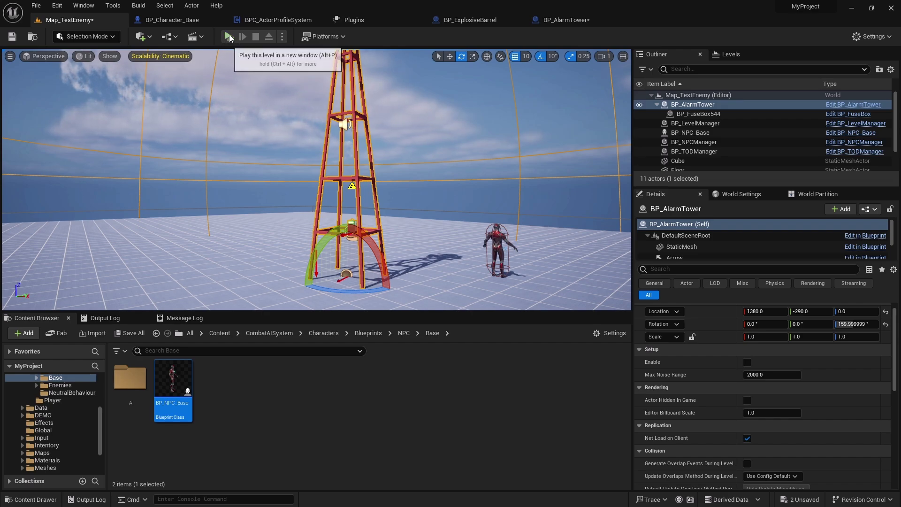
pyautogui.click(228, 36)
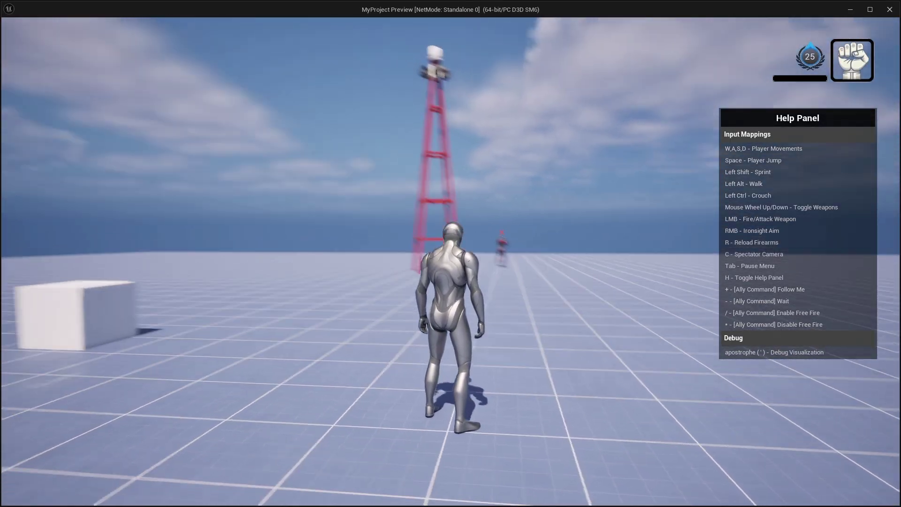
pyautogui.scroll(1, 450, 261)
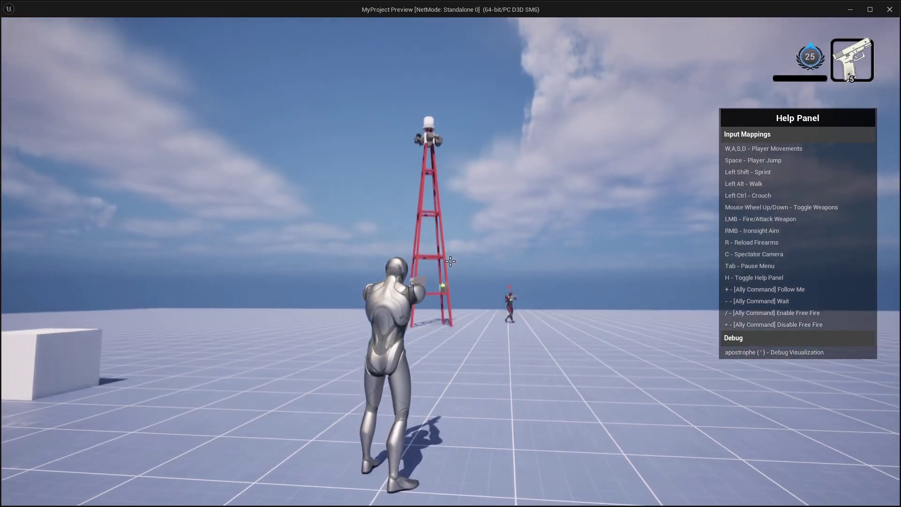
pyautogui.rightClick(451, 262)
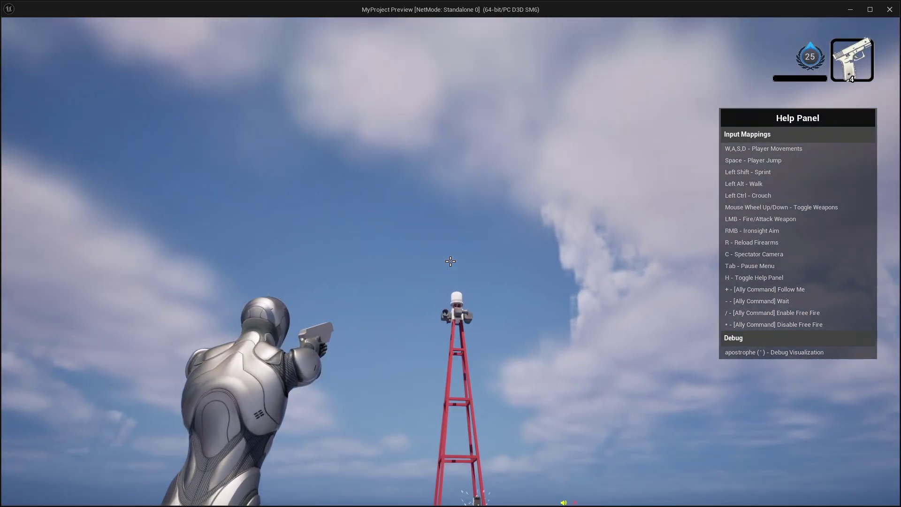
pyautogui.click(450, 261)
pyautogui.rightClick(450, 261)
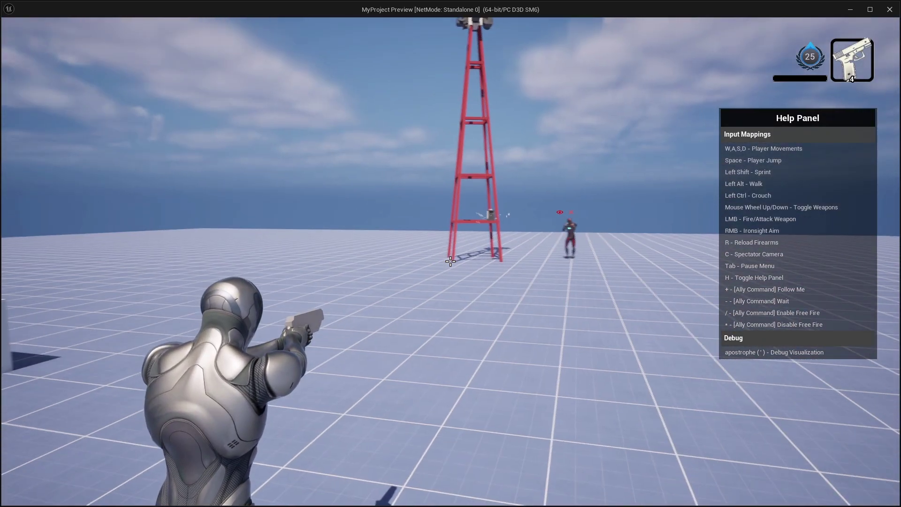
# Run around the enemy NPC with the fuse box destroyed, aim up at the tower to check its alarm, and end the session
pyautogui.press('w')
pyautogui.press('d')
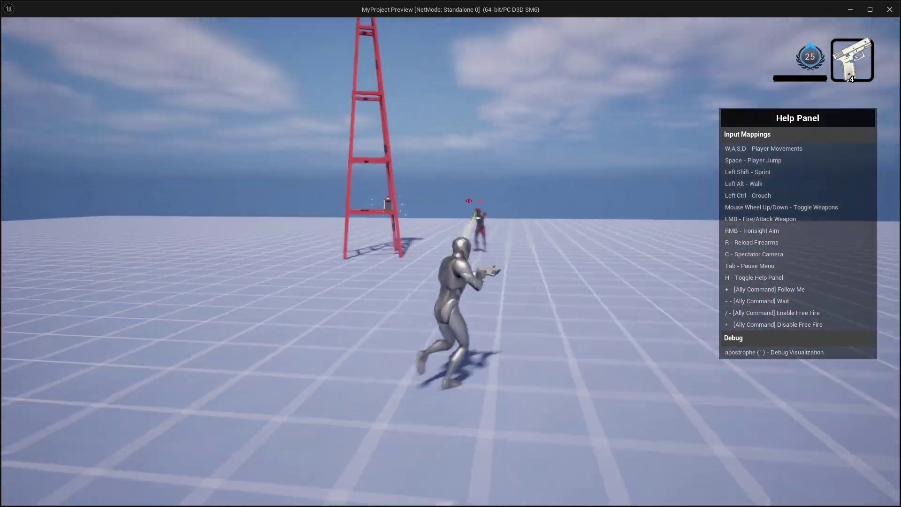
pyautogui.press('s')
pyautogui.press('w')
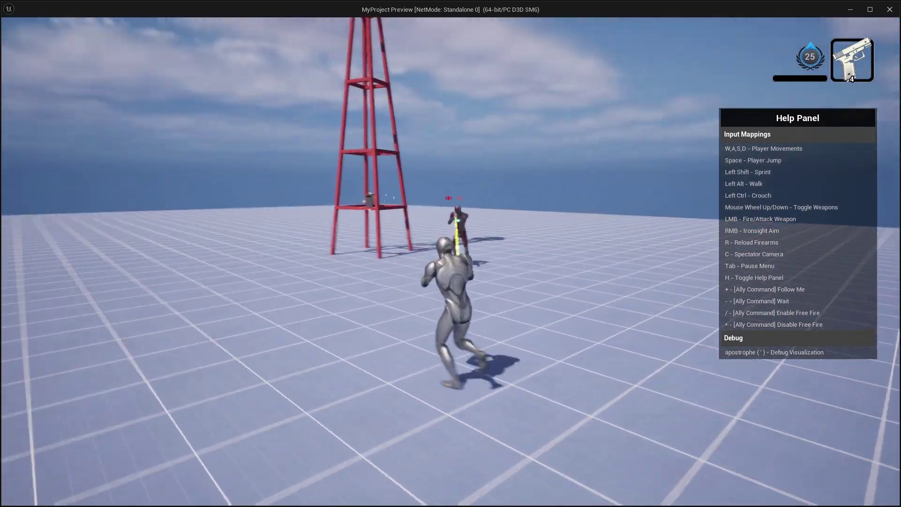
pyautogui.press('a')
pyautogui.press('s')
pyautogui.rightClick(450, 262)
pyautogui.press('d')
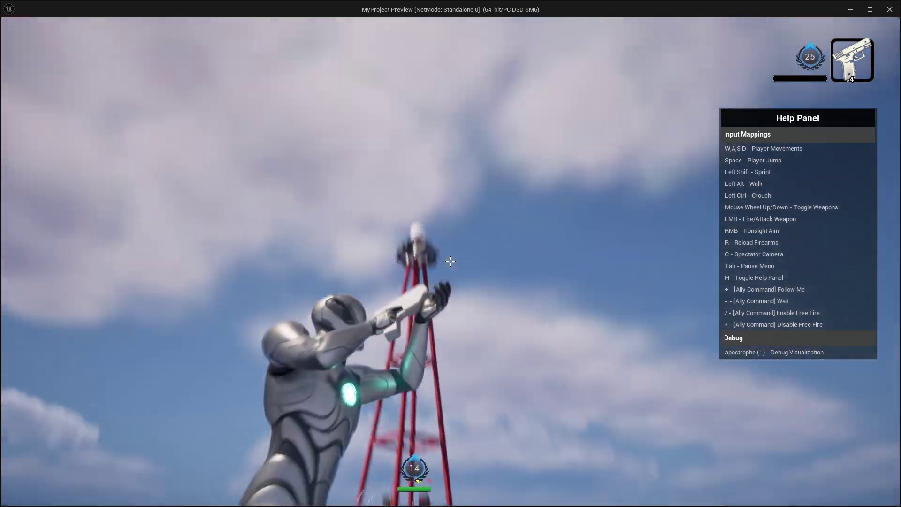
pyautogui.press('a')
pyautogui.press('s')
pyautogui.press('a')
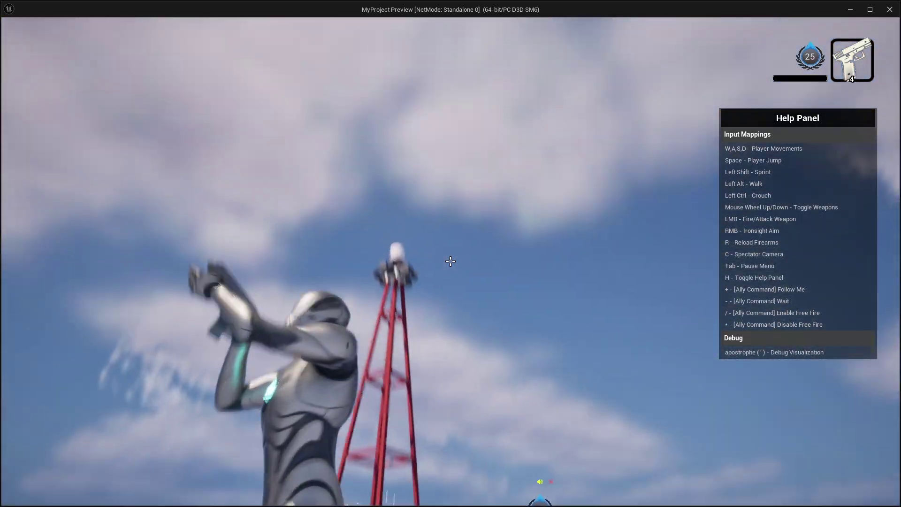
pyautogui.press('w')
pyautogui.press('d')
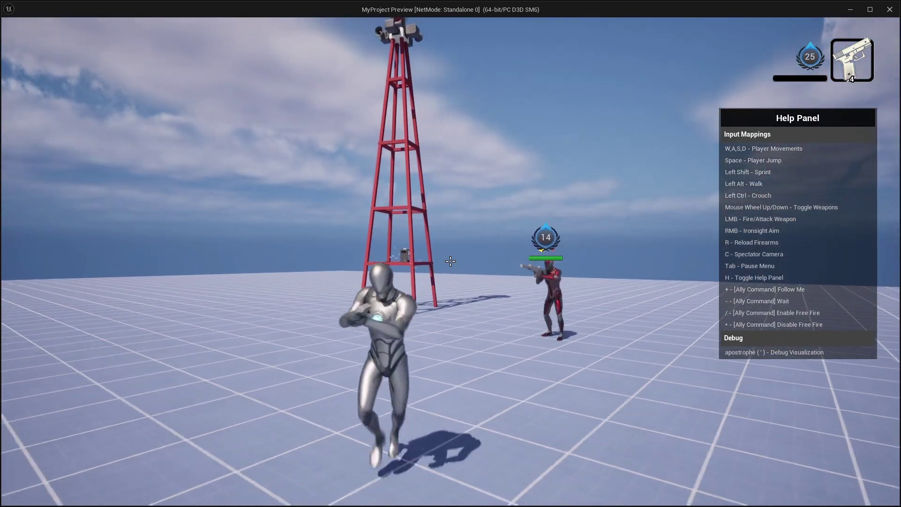
pyautogui.press('Escape')
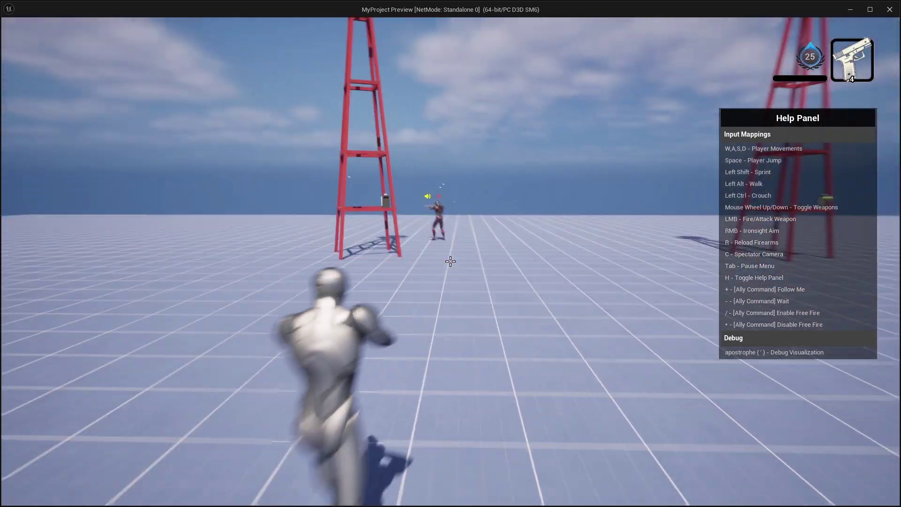
# Play-test the two-tower setup: look over the second alarm tower and run towards the enemy NPC beside the first
pyautogui.press('w')
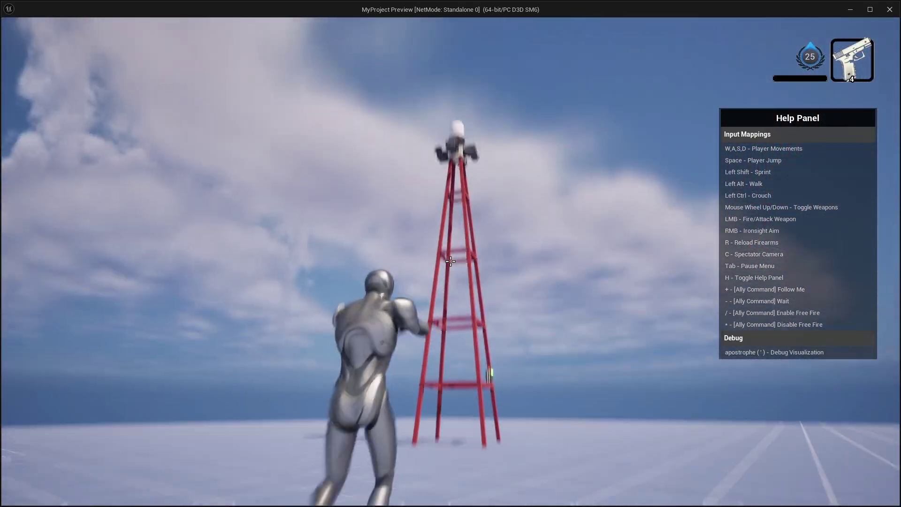
pyautogui.press('w')
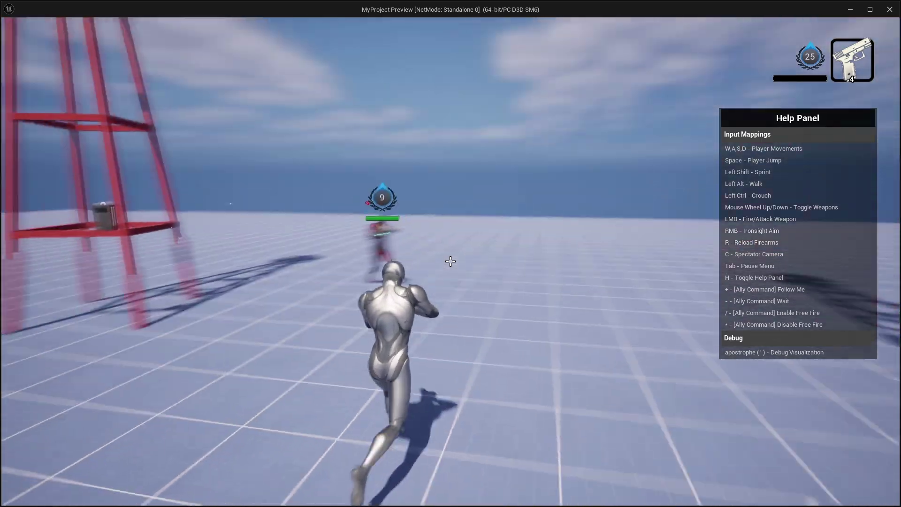
pyautogui.press('s')
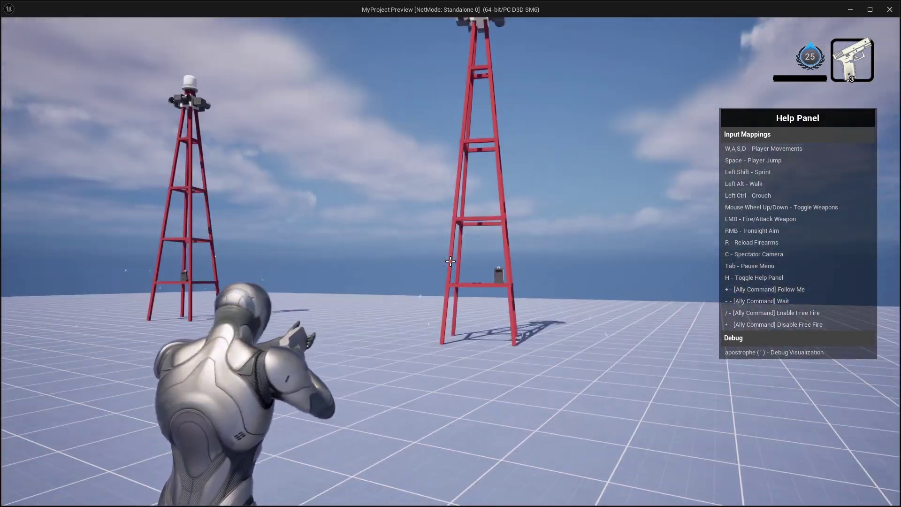
# Inspect both towers with their fuse boxes destroyed, aim at the enemy NPC to test its reaction, and end the session
pyautogui.press('w')
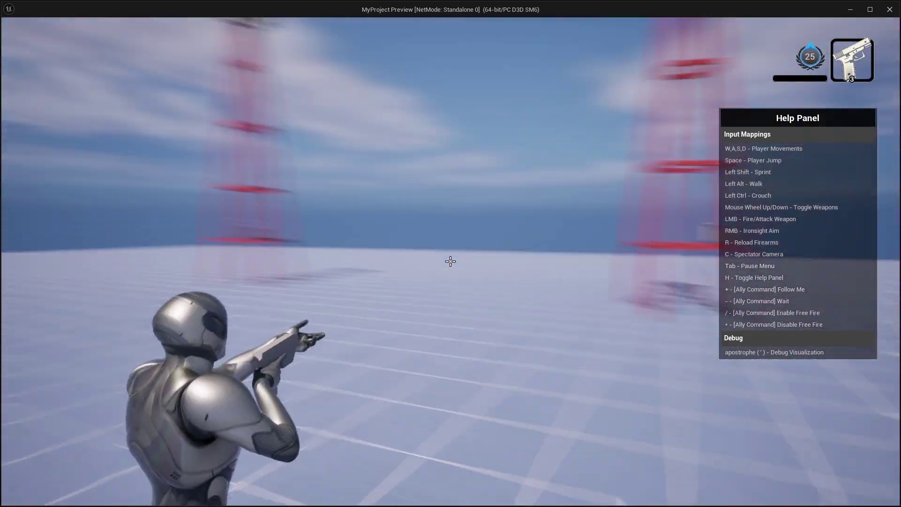
pyautogui.press('w')
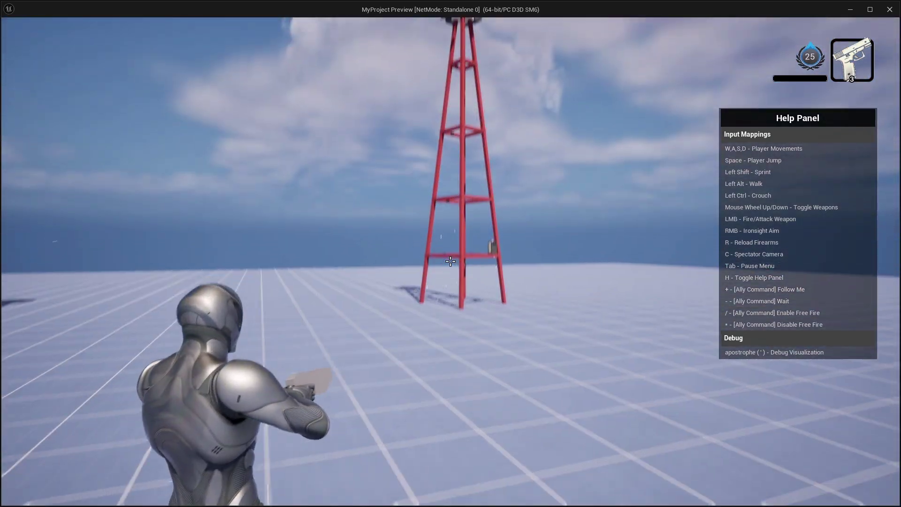
pyautogui.press('w')
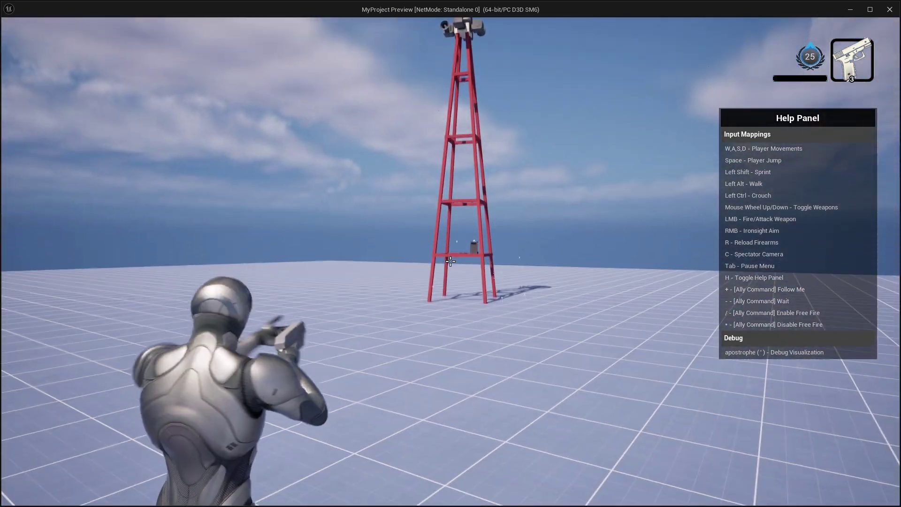
pyautogui.click(450, 262)
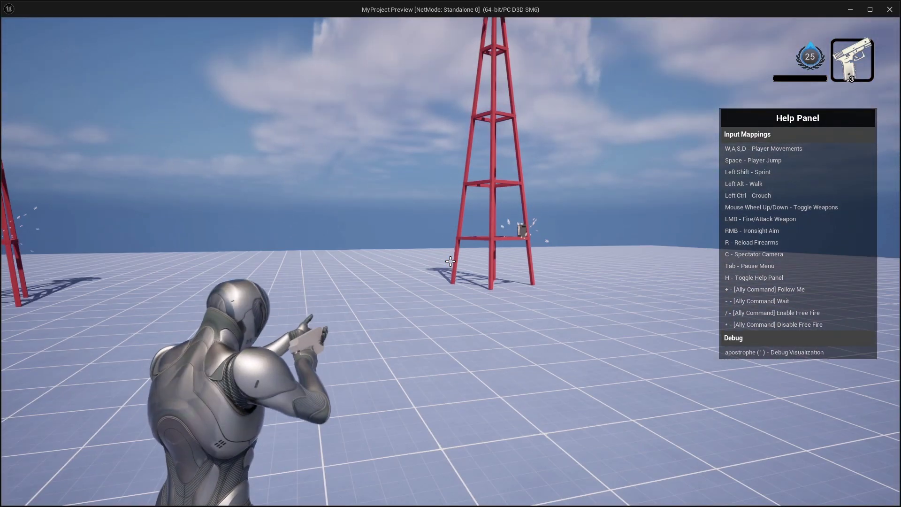
pyautogui.click(451, 262)
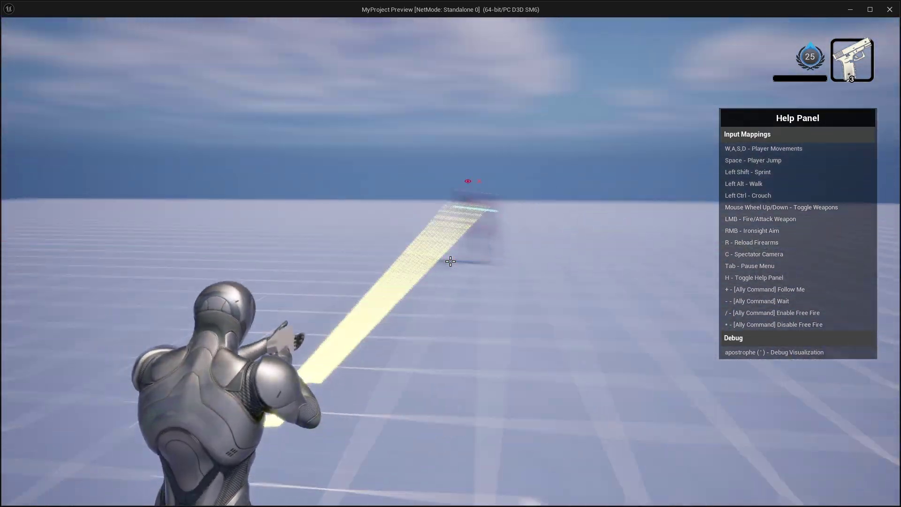
pyautogui.click(450, 262)
pyautogui.press('Escape')
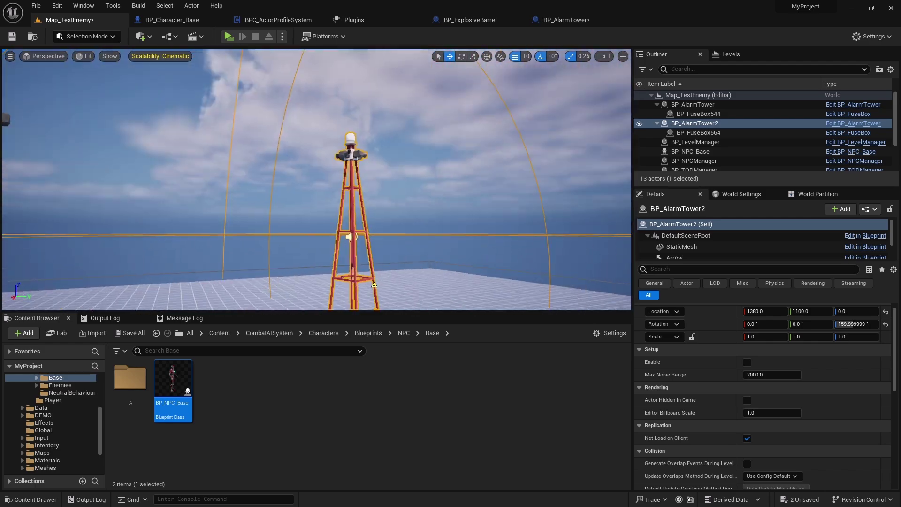
# Place a BP_ExplosiveBarrel from the Blueprints/Explosives folder on the floor beside the first alarm tower at about X 1290, Y -70
pyautogui.moveTo(316, 179); pyautogui.dragTo(343, 194, button='right')
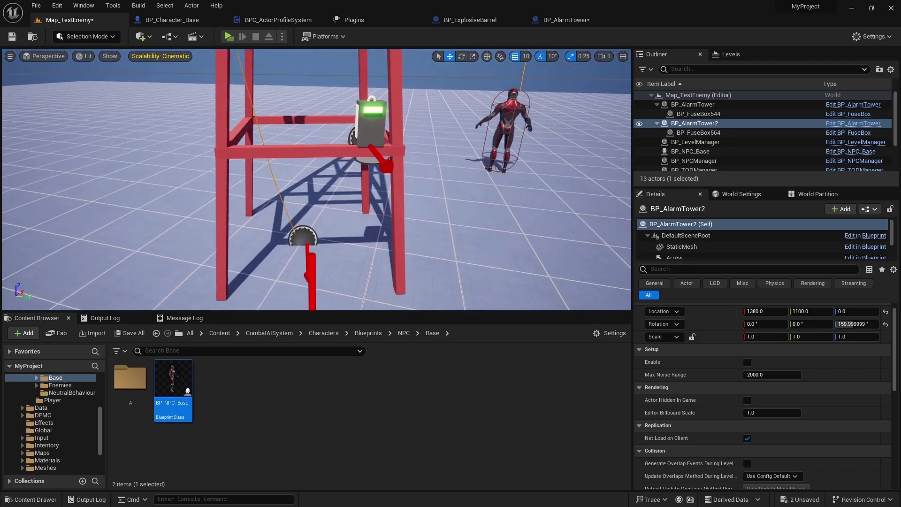
pyautogui.scroll(5, 56, 432)
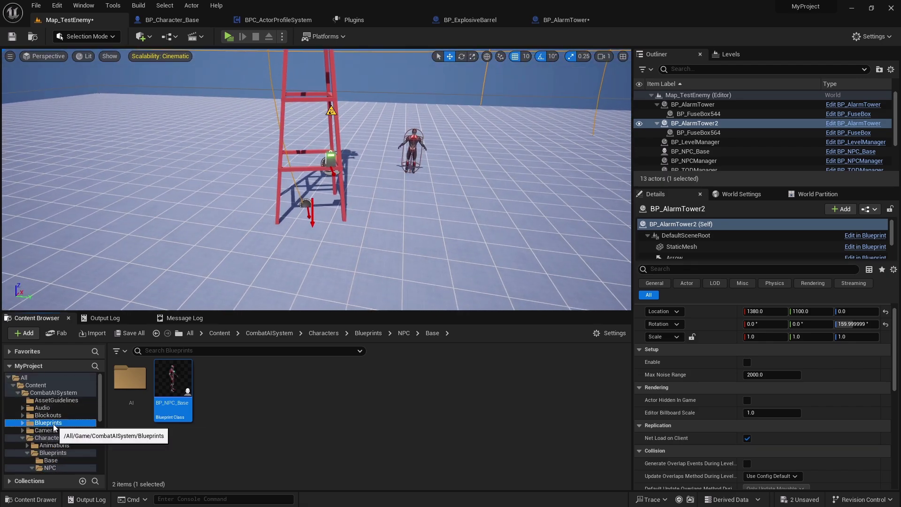
pyautogui.click(52, 424)
pyautogui.doubleClick(212, 407)
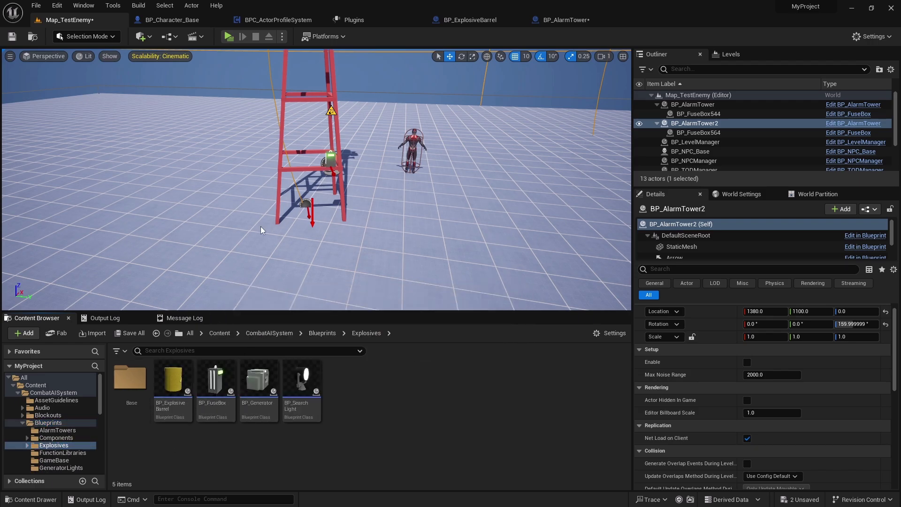
pyautogui.moveTo(183, 399); pyautogui.dragTo(378, 230)
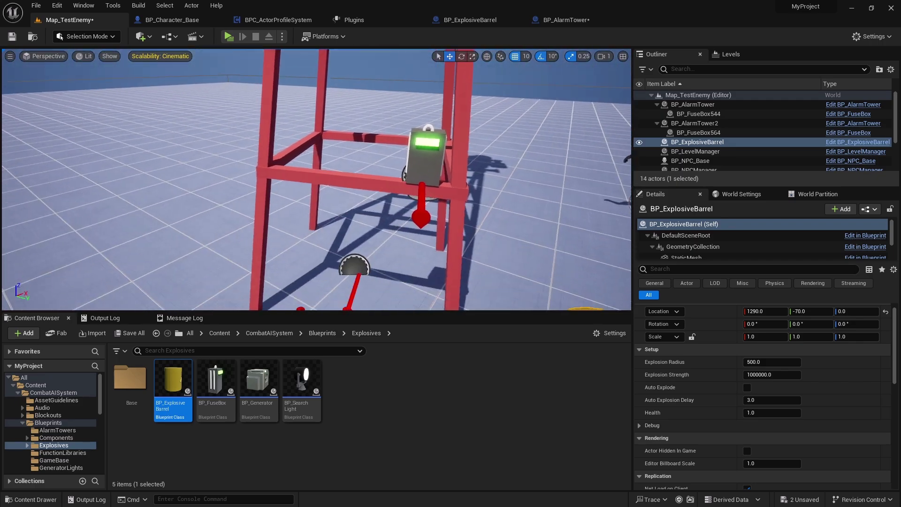
# Play-test the explosive barrel: run towards it, shoot at it near the enemy NPC, look up at the tower and end the session
pyautogui.click(229, 36)
pyautogui.press('w')
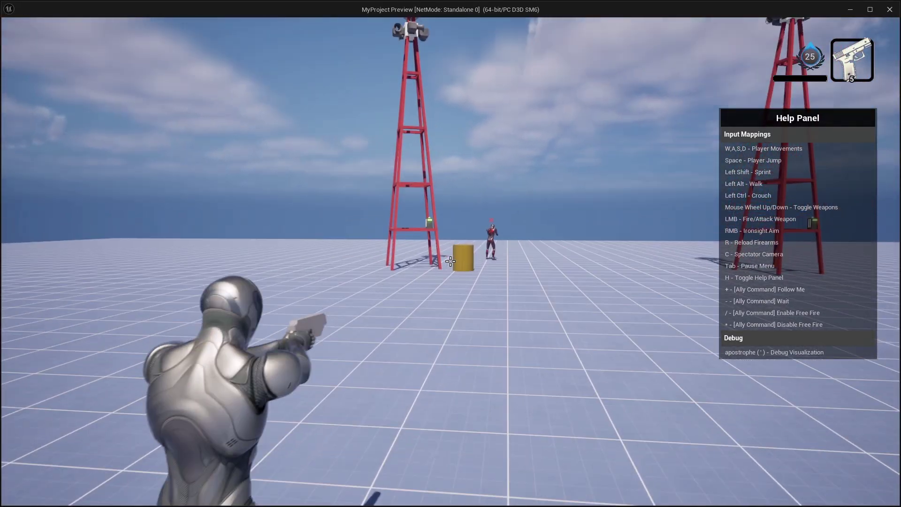
pyautogui.click(450, 261)
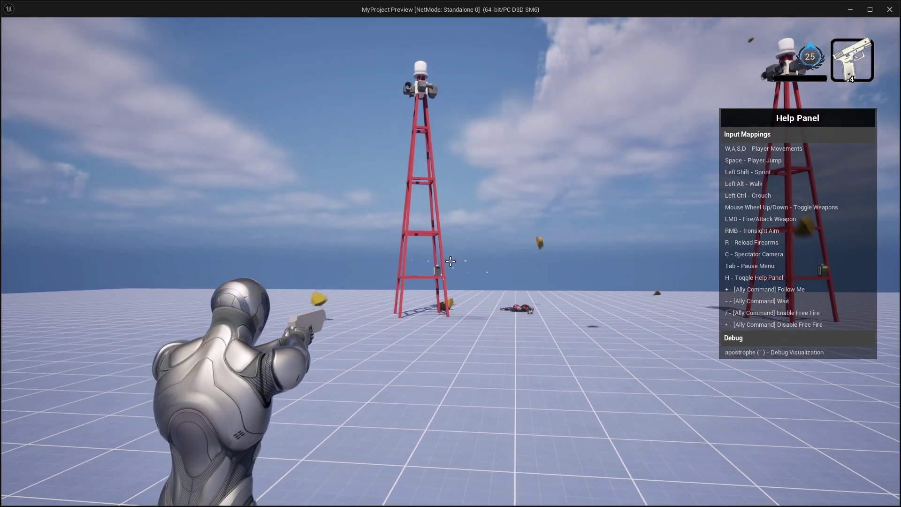
pyautogui.press('w')
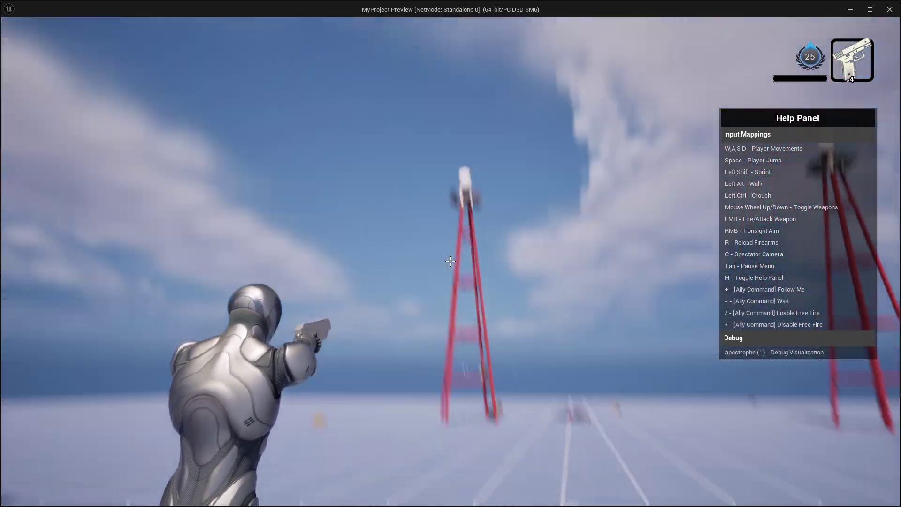
pyautogui.press('Escape')
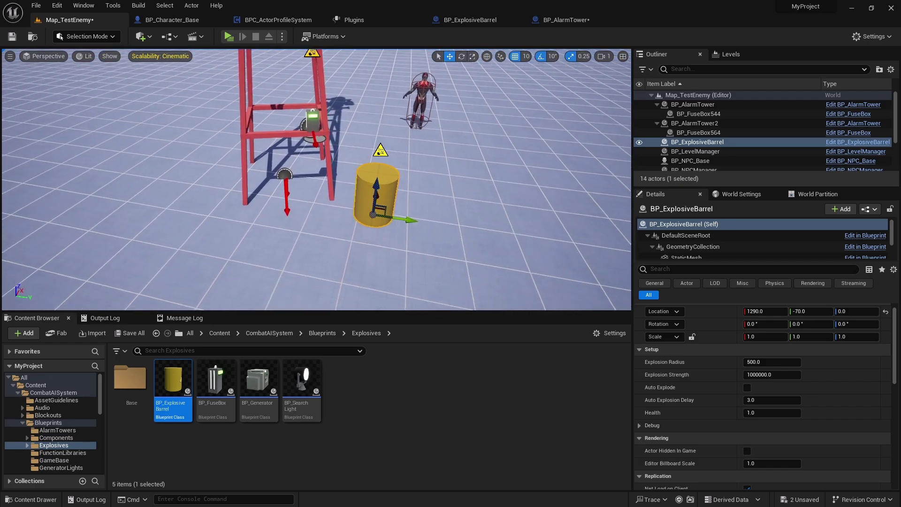
# Move the PlayerStart along Y to about X -380, Y 520, Z 110, facing the two alarm towers
pyautogui.moveTo(316, 180); pyautogui.dragTo(300, 118, button='right')
pyautogui.press('s')
pyautogui.press('s')
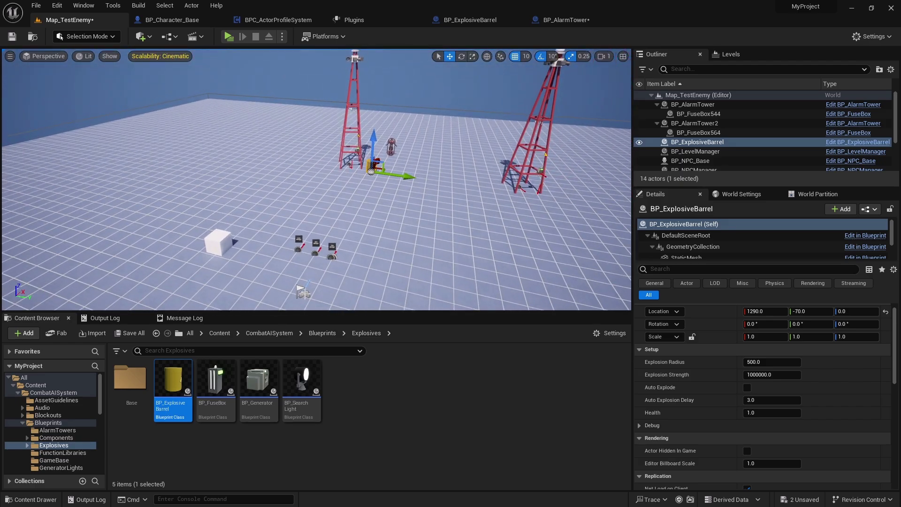
pyautogui.click(302, 294)
pyautogui.moveTo(311, 272); pyautogui.dragTo(332, 281, button='right')
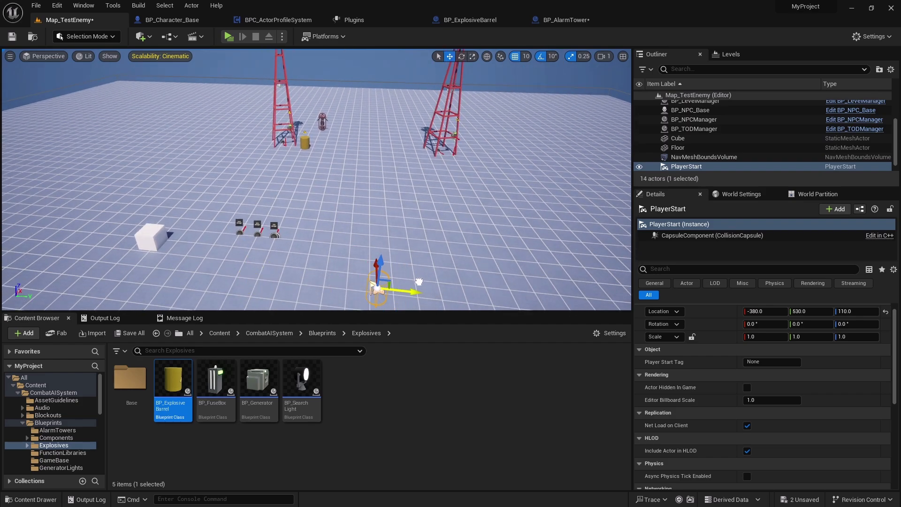
# Play-test from the new start point: shoot the first tower's fuse box, back away and blow up the barrel near the enemy NPC
pyautogui.click(228, 37)
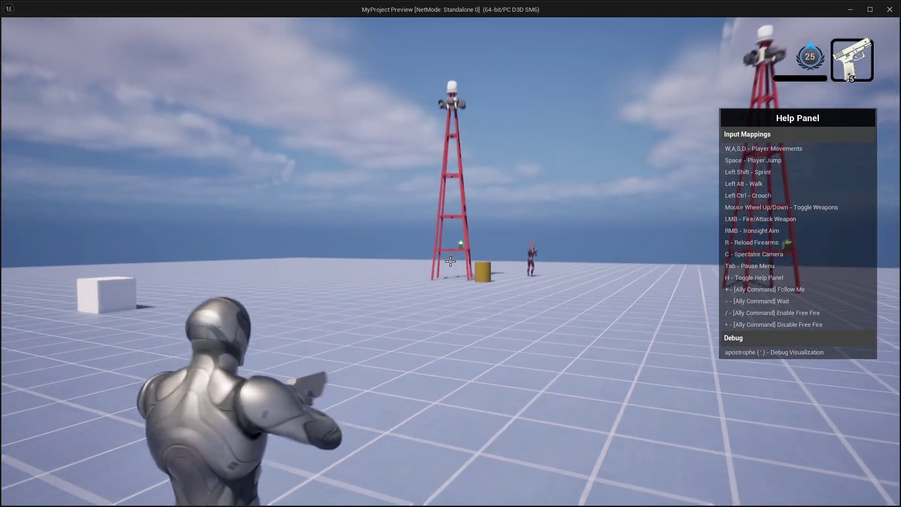
pyautogui.click(451, 261)
pyautogui.press('s')
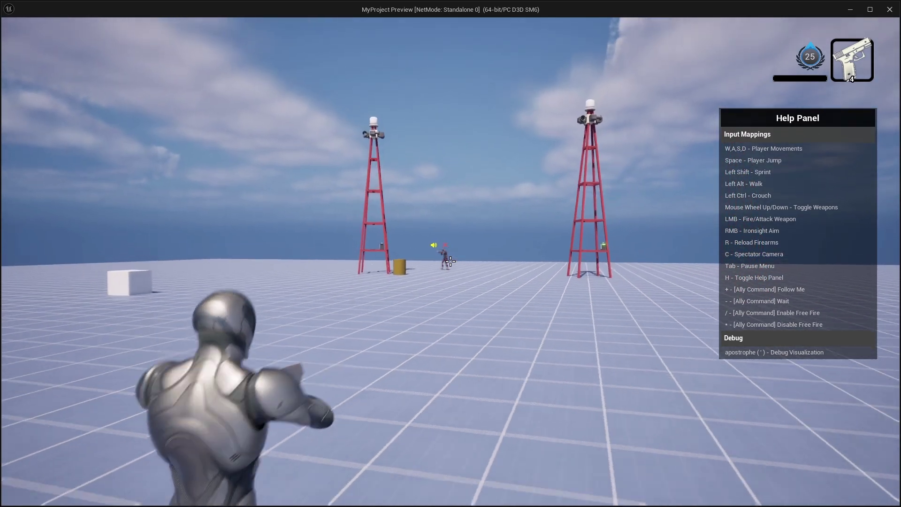
pyautogui.press('s')
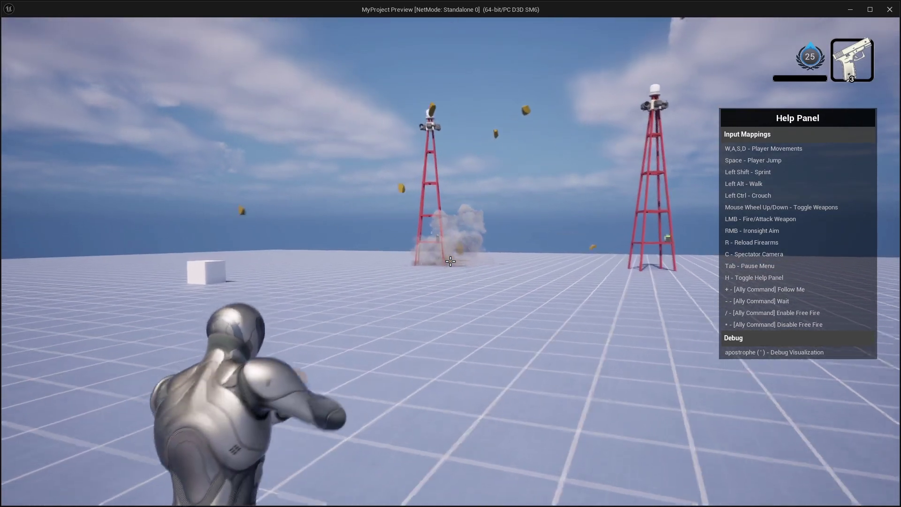
# Run up to the first tower to inspect the enemy NPC after the explosion, back off to view both towers, and end the session
pyautogui.press('w')
pyautogui.press('w')
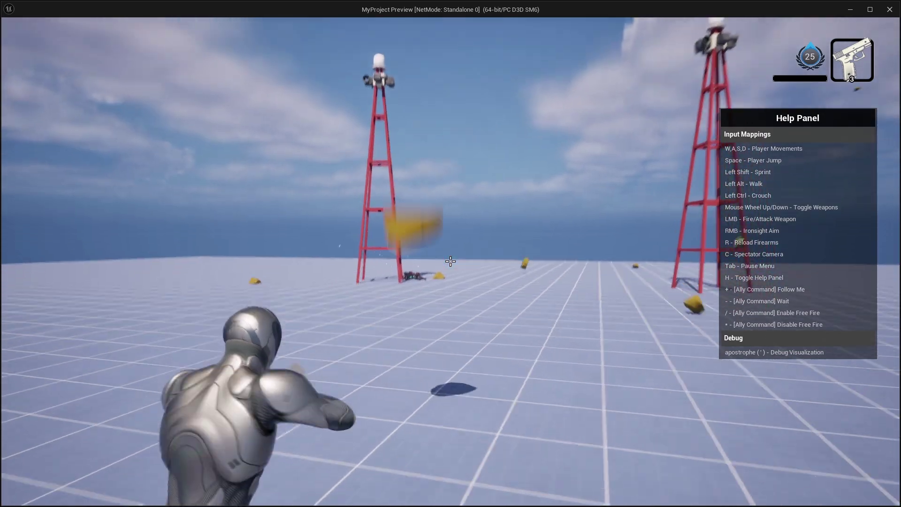
pyautogui.press('w')
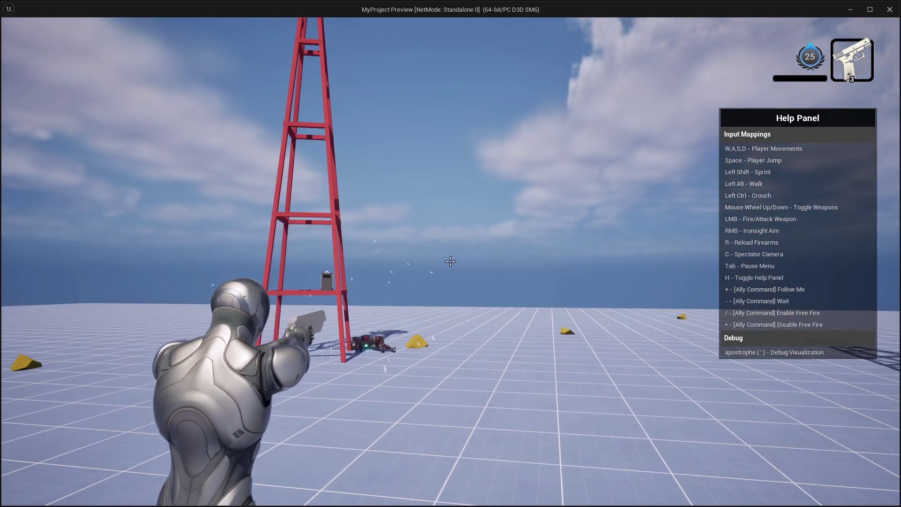
pyautogui.press('w')
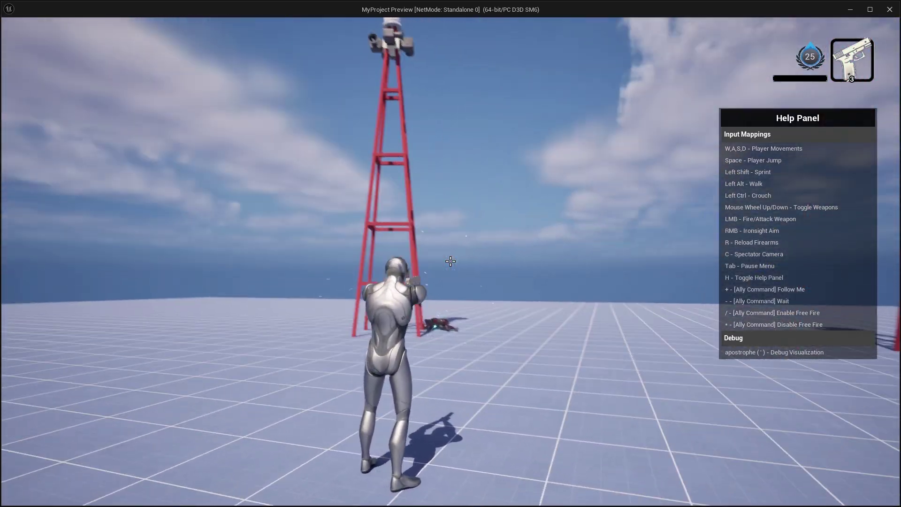
pyautogui.press('s')
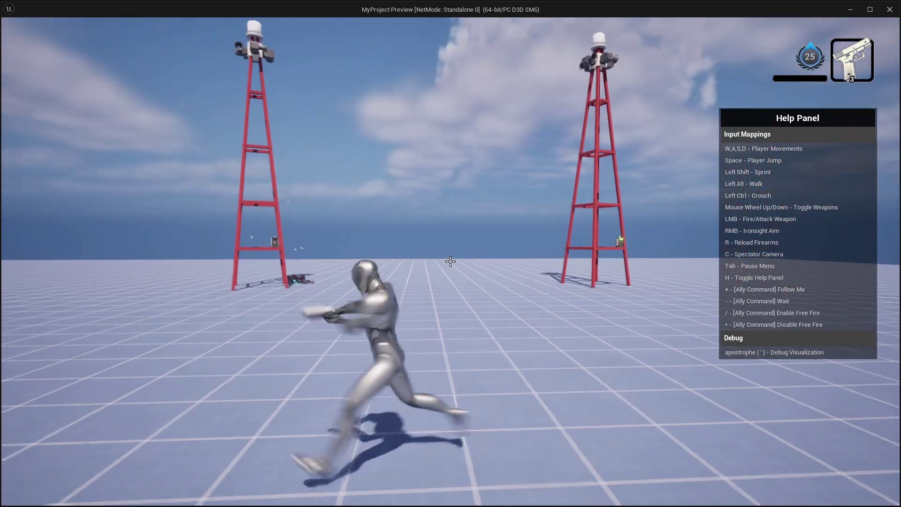
pyautogui.press('Escape')
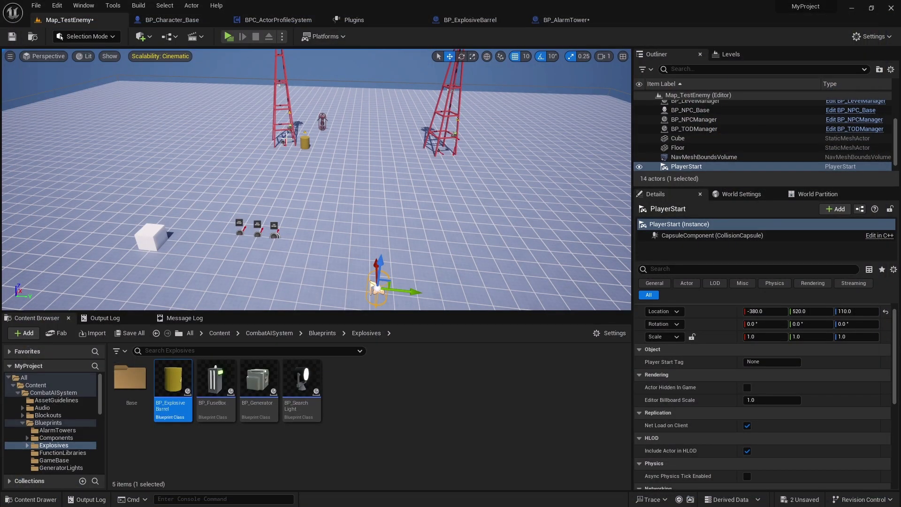
# Browse to the Stations folder under CombatAISystem/Navigation to see which station blueprints are available
pyautogui.moveTo(345, 174)
pyautogui.mouseDown(button='right')
pyautogui.moveTo(342, 148)
pyautogui.moveTo(327, 144)
pyautogui.moveTo(349, 148)
pyautogui.moveTo(328, 119)
pyautogui.moveTo(348, 136)
pyautogui.moveTo(328, 155)
pyautogui.moveTo(345, 162)
pyautogui.mouseUp(button='right')
pyautogui.press('w')
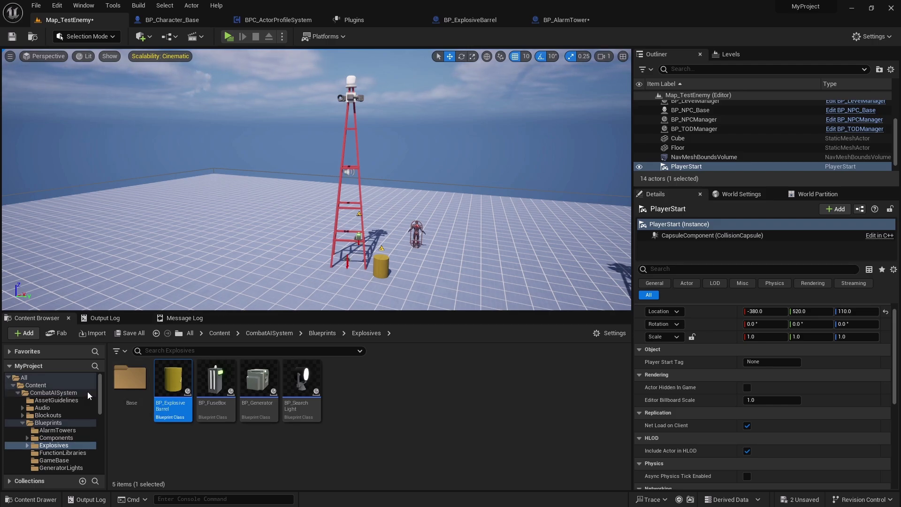
pyautogui.scroll(-5, 97, 422)
pyautogui.scroll(3, 98, 422)
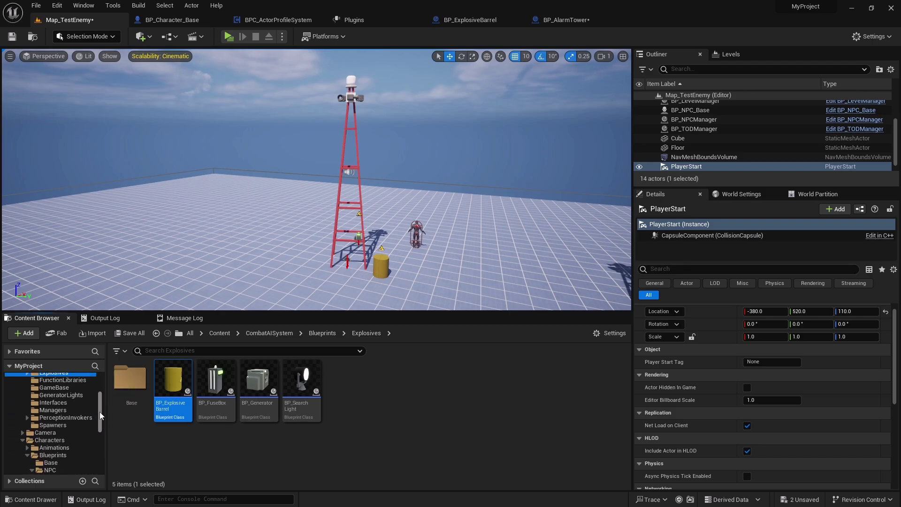
pyautogui.moveTo(100, 418); pyautogui.dragTo(94, 447)
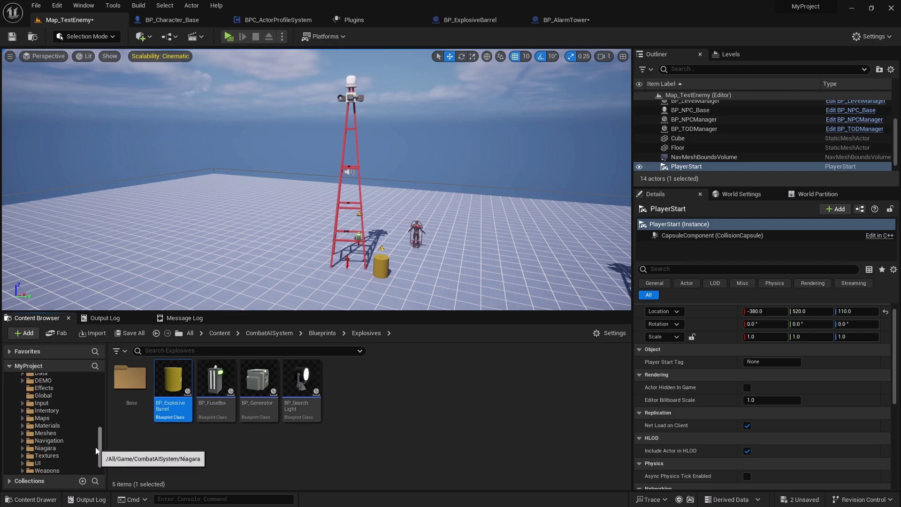
pyautogui.click(51, 440)
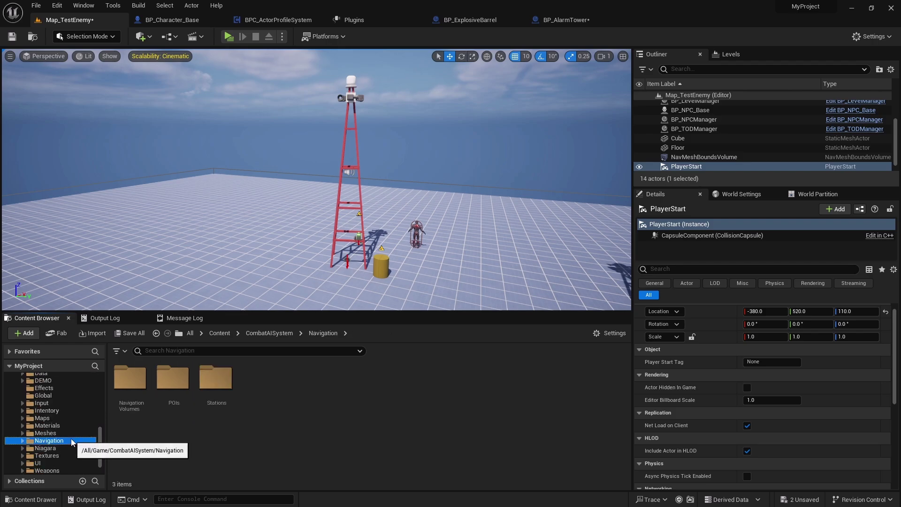
pyautogui.doubleClick(215, 402)
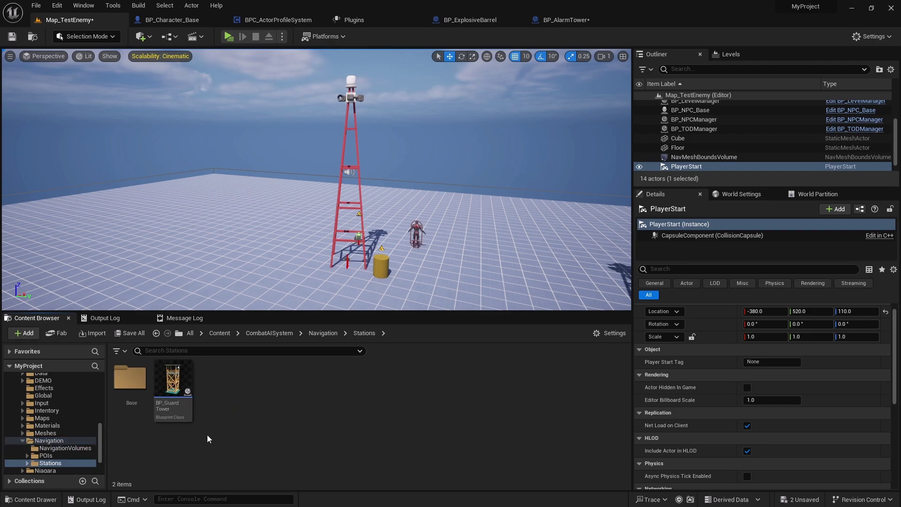
# Open the BP_Bunker_Base blueprint from the Navigation/POIs/POISpawners/Bunkers folder
pyautogui.hotkey('alt', 'Left')
pyautogui.doubleClick(181, 412)
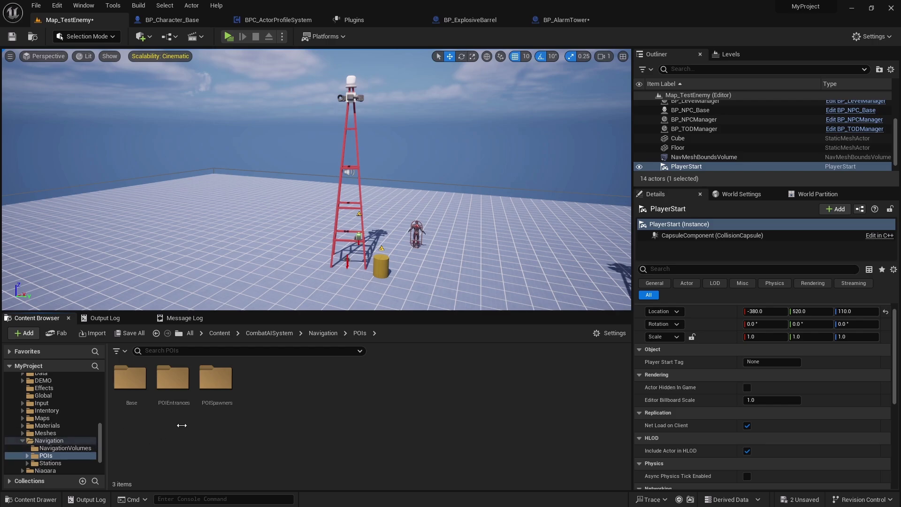
pyautogui.doubleClick(213, 413)
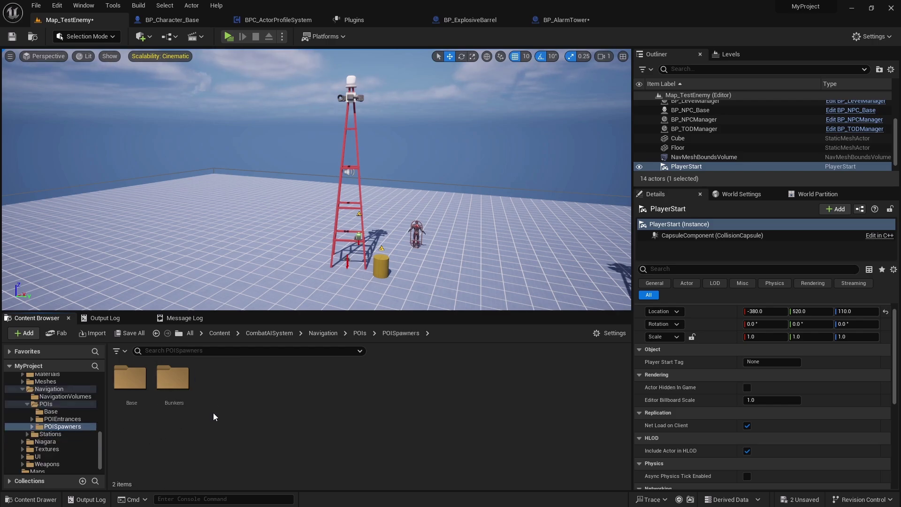
pyautogui.doubleClick(161, 383)
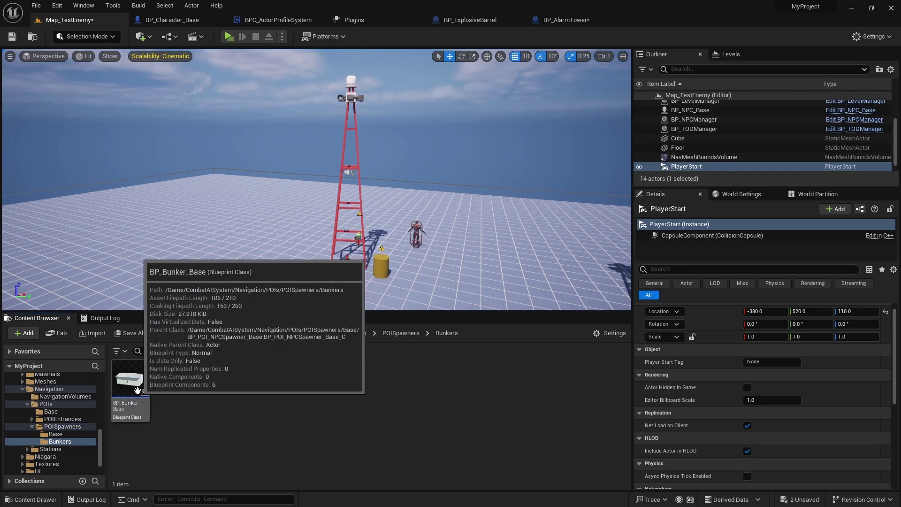
pyautogui.doubleClick(137, 389)
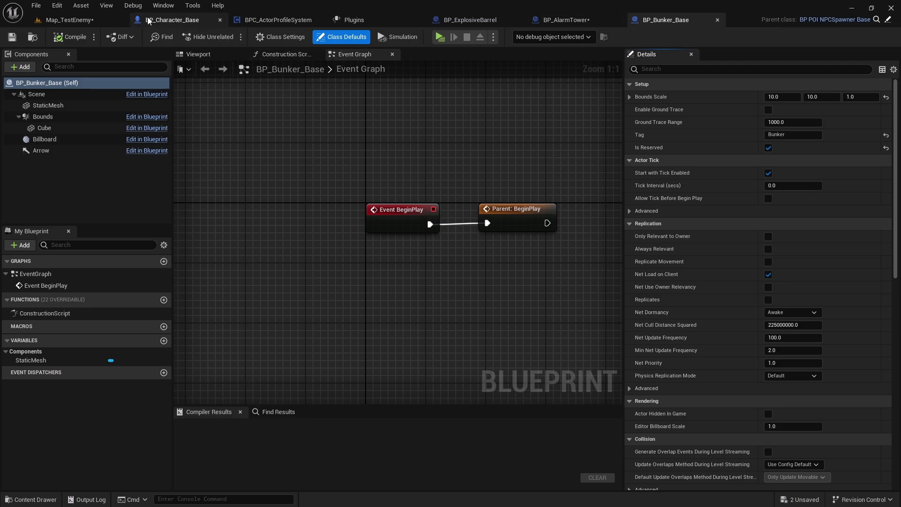
# Look over both alarm towers in the Map_TestEnemy level and review the class defaults of BP_Bunker_Base
pyautogui.click(84, 20)
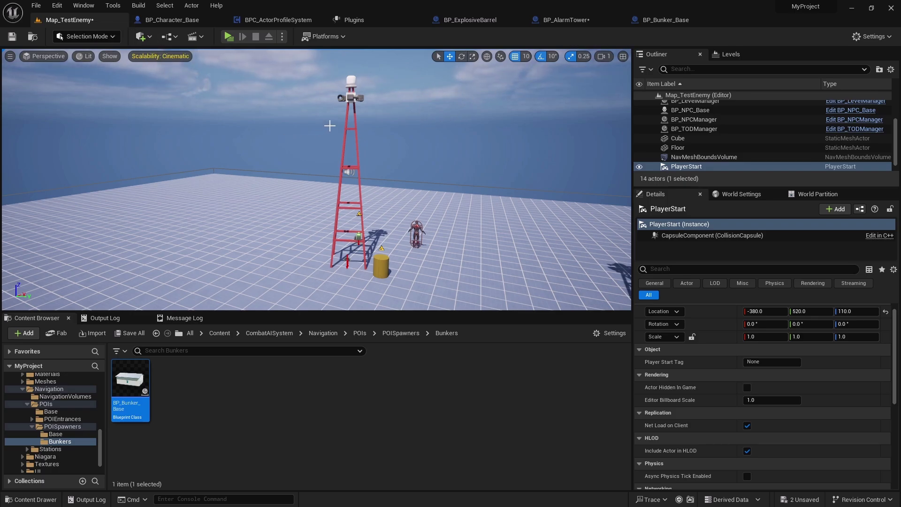
pyautogui.moveTo(408, 153)
pyautogui.mouseDown(button='right')
pyautogui.moveTo(282, 160)
pyautogui.moveTo(437, 149)
pyautogui.moveTo(399, 174)
pyautogui.moveTo(425, 151)
pyautogui.mouseUp(button='right')
pyautogui.moveTo(221, 172); pyautogui.dragTo(225, 168, button='right')
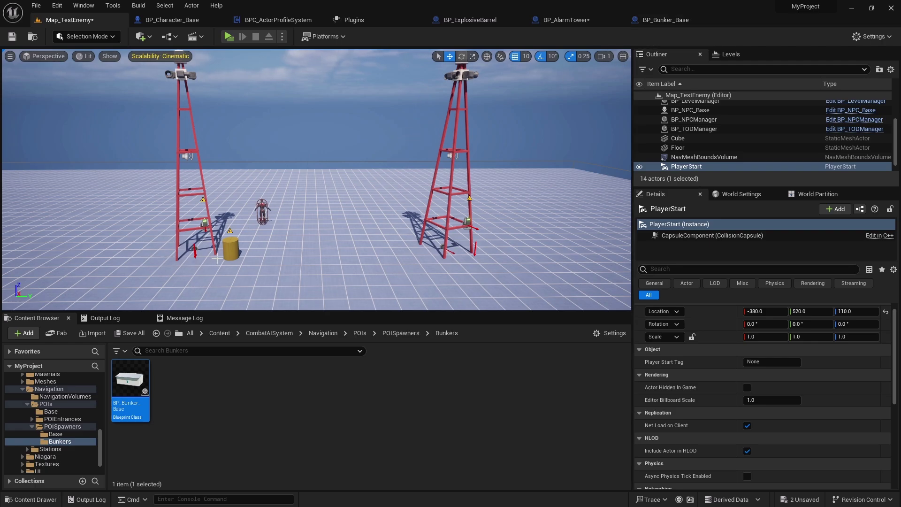
pyautogui.click(647, 21)
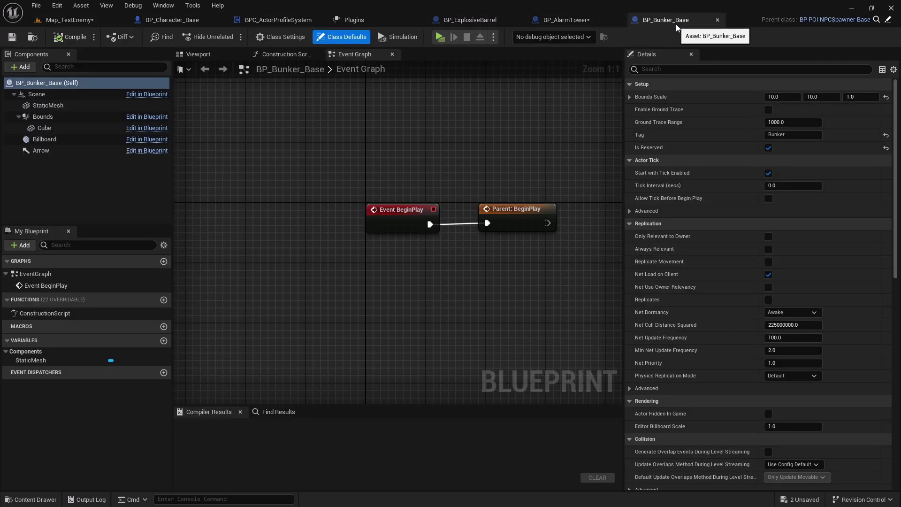
# Place a BP_POI_Base from the Navigation/POIs/Base folder on the level floor at about X 740, Y 310
pyautogui.click(85, 21)
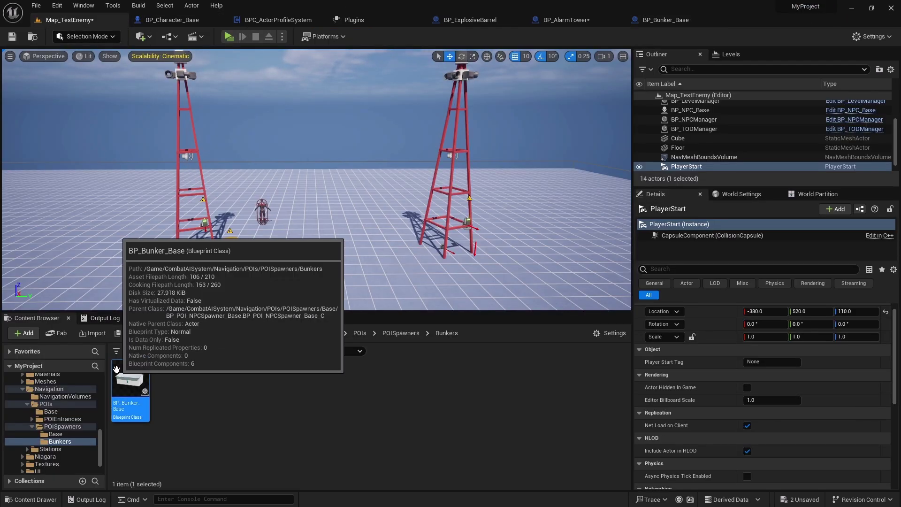
pyautogui.click(62, 409)
pyautogui.moveTo(362, 217); pyautogui.dragTo(446, 216, button='right')
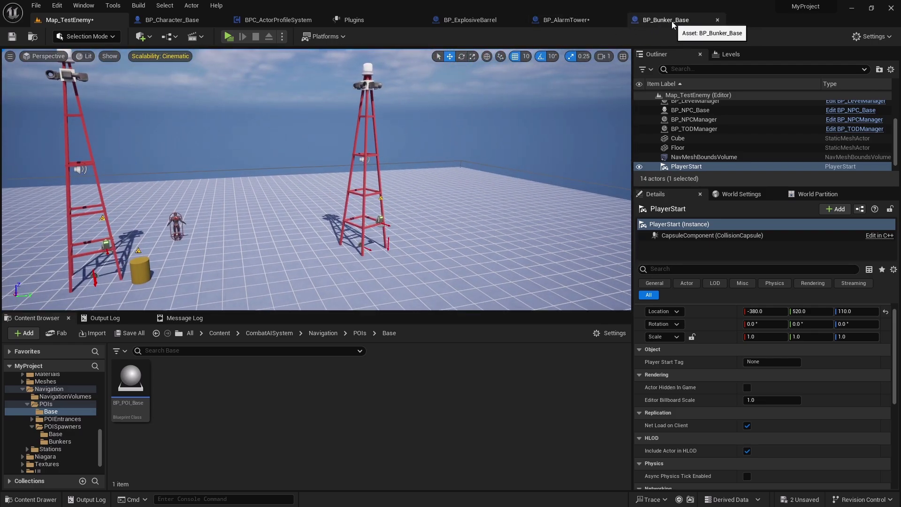
pyautogui.moveTo(430, 175)
pyautogui.mouseDown(button='right')
pyautogui.moveTo(404, 185)
pyautogui.moveTo(426, 187)
pyautogui.mouseUp(button='right')
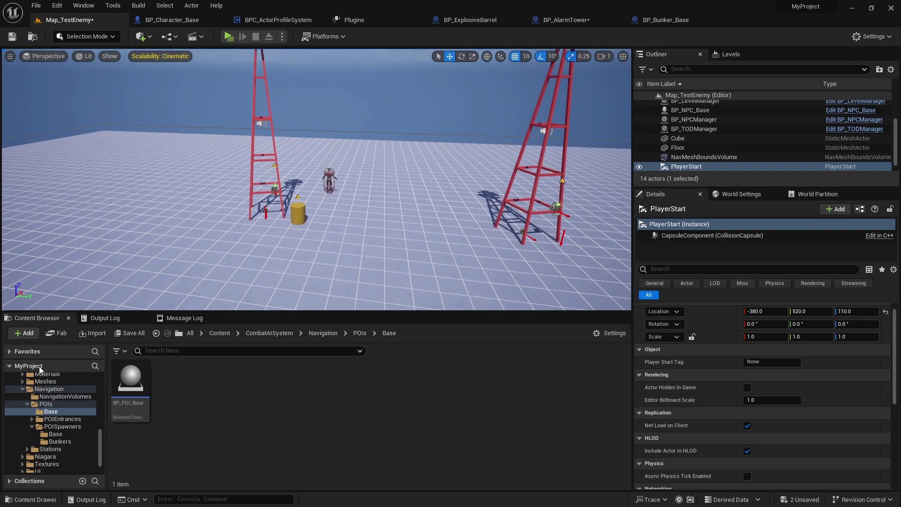
pyautogui.moveTo(132, 385); pyautogui.dragTo(360, 291)
pyautogui.scroll(-10, 359, 296)
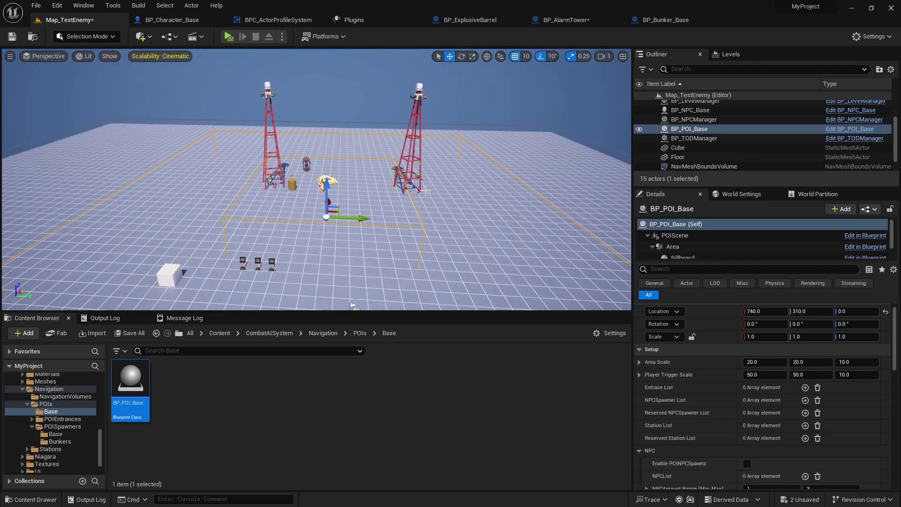
# Enlarge the BP_POI_Base's Area Scale to about 43 by 52 and its Player Trigger Scale to about 73 by 107
pyautogui.moveTo(355, 132); pyautogui.dragTo(287, 131, button='right')
pyautogui.moveTo(239, 228); pyautogui.dragTo(308, 214, button='right')
pyautogui.moveTo(252, 224); pyautogui.dragTo(191, 202, button='right')
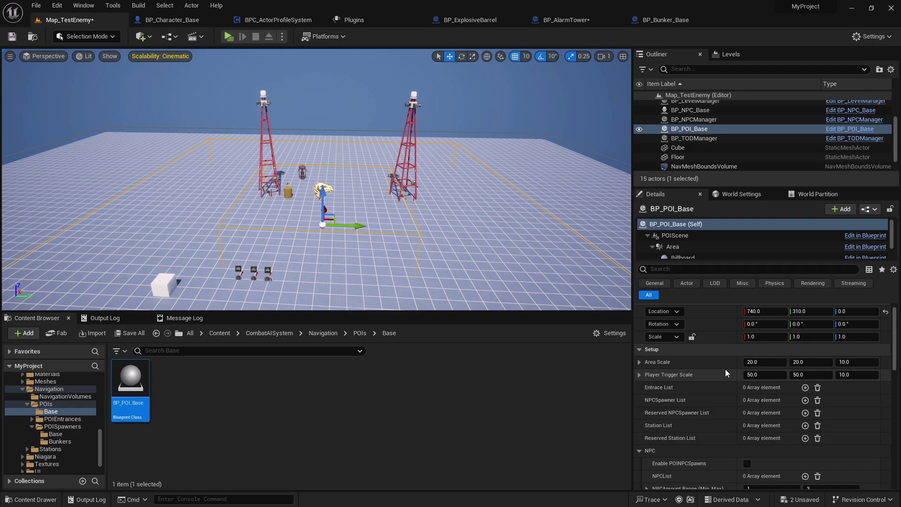
pyautogui.moveTo(771, 362); pyautogui.dragTo(828, 362)
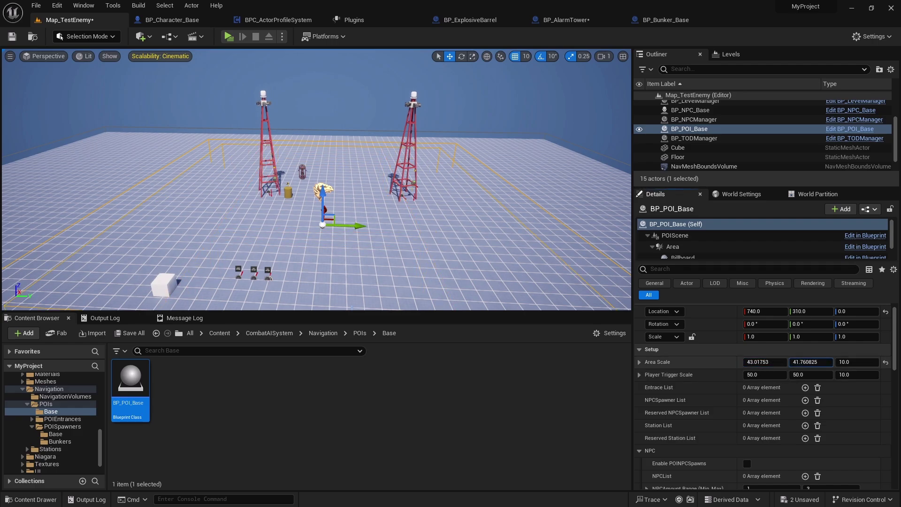
pyautogui.moveTo(770, 374); pyautogui.dragTo(821, 375)
pyautogui.moveTo(554, 263)
pyautogui.mouseDown(button='right')
pyautogui.moveTo(570, 286)
pyautogui.moveTo(499, 277)
pyautogui.moveTo(558, 274)
pyautogui.moveTo(545, 277)
pyautogui.mouseUp(button='right')
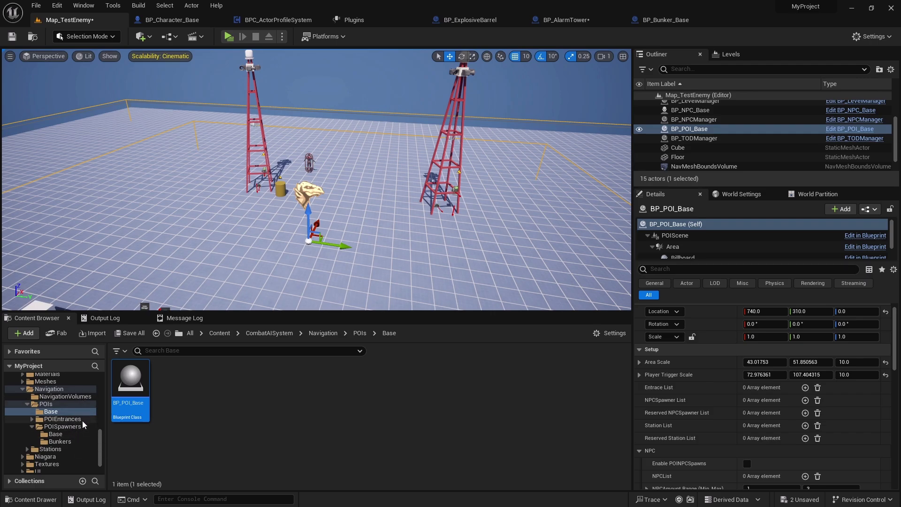
pyautogui.moveTo(316, 178); pyautogui.dragTo(336, 168, button='right')
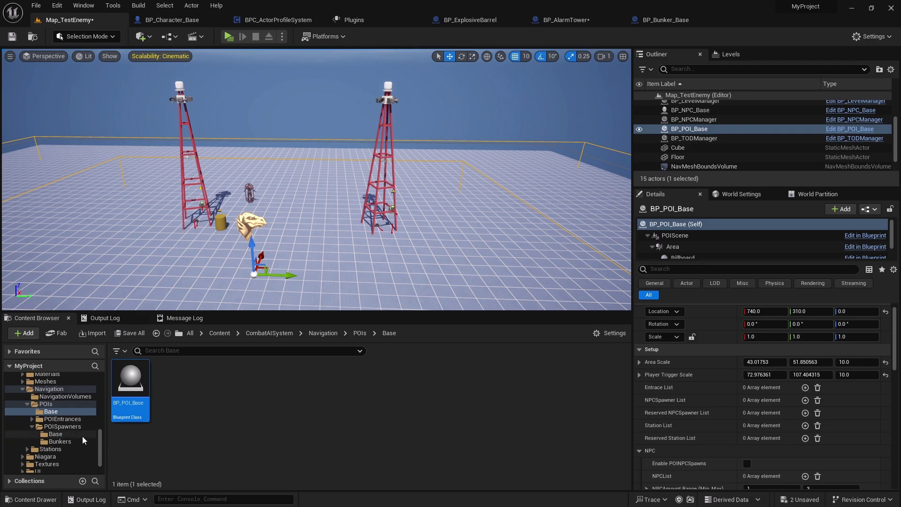
pyautogui.scroll(1, 83, 435)
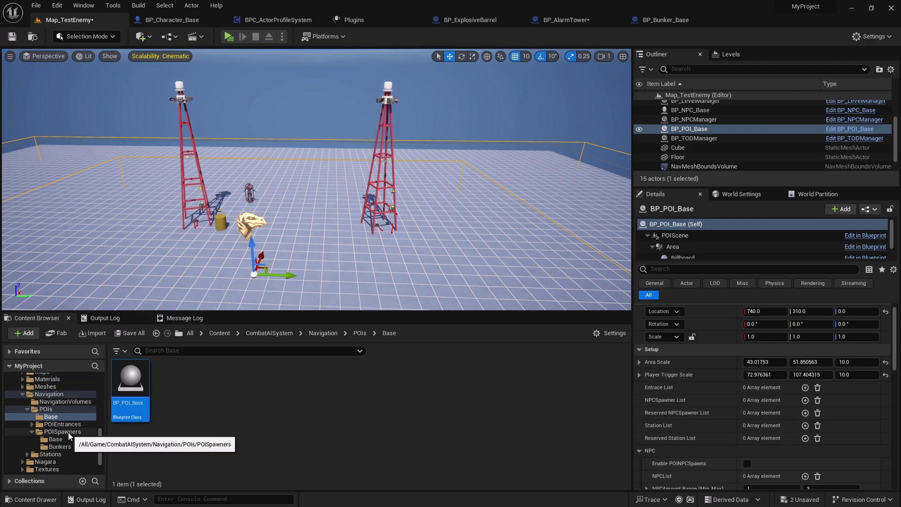
# Place a BP_Bunker_Base from the POISpawners/Bunkers folder on the level floor at about X 1050, Y 1770
pyautogui.click(70, 432)
pyautogui.click(60, 447)
pyautogui.moveTo(130, 379); pyautogui.dragTo(483, 247)
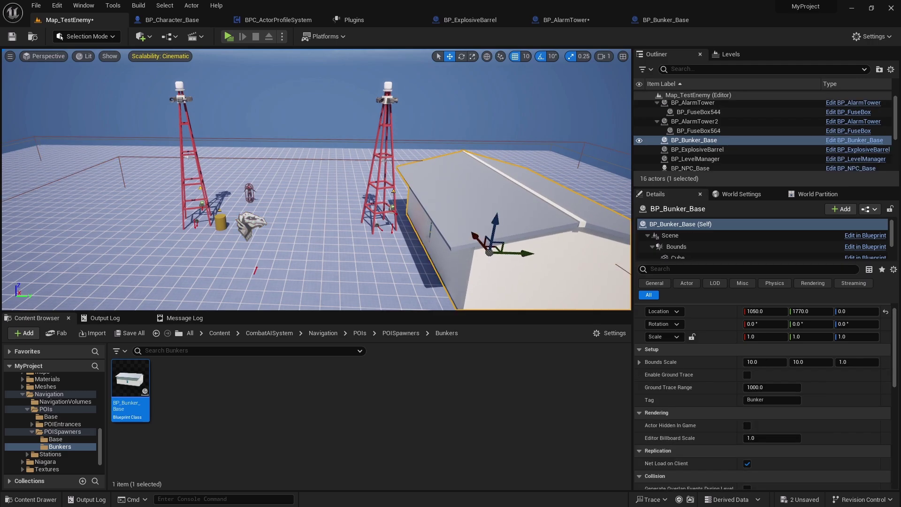
# Rotate the bunker to about -90° around Z and move it to about X 840, Y 1820
pyautogui.press('f')
pyautogui.press('e')
pyautogui.moveTo(376, 249); pyautogui.dragTo(424, 243)
pyautogui.press('w')
pyautogui.moveTo(424, 244); pyautogui.dragTo(386, 242, button='right')
pyautogui.press('d')
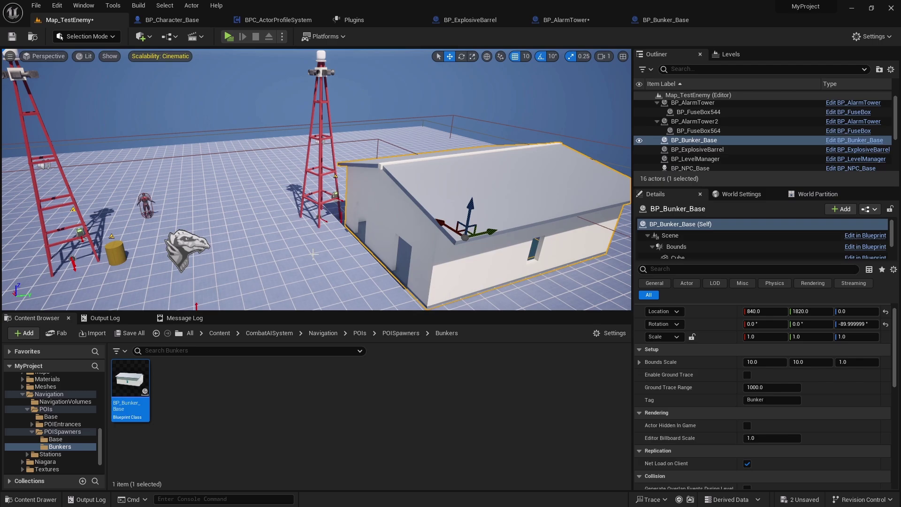
# Run Populate Elements on BP_POI_Base to register the bunker in its Reserved NPCSpawner List
pyautogui.moveTo(343, 212); pyautogui.dragTo(319, 186, button='right')
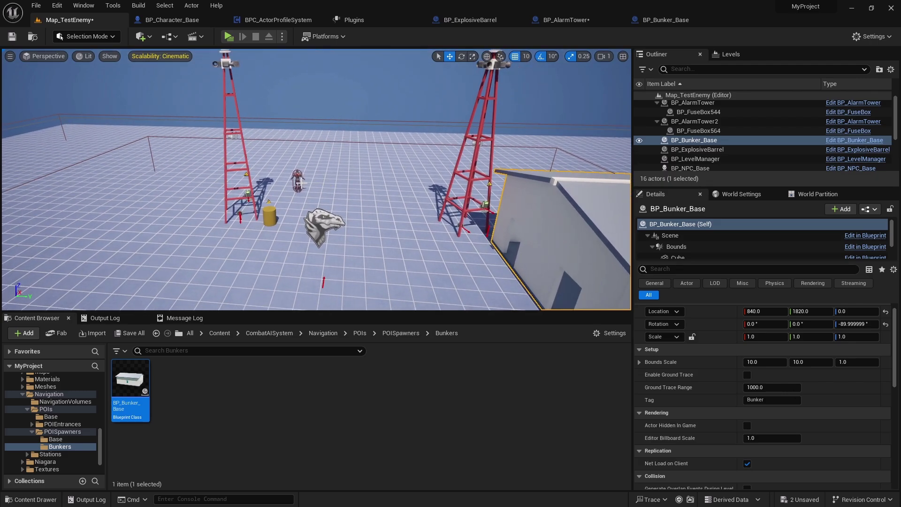
pyautogui.click(328, 222)
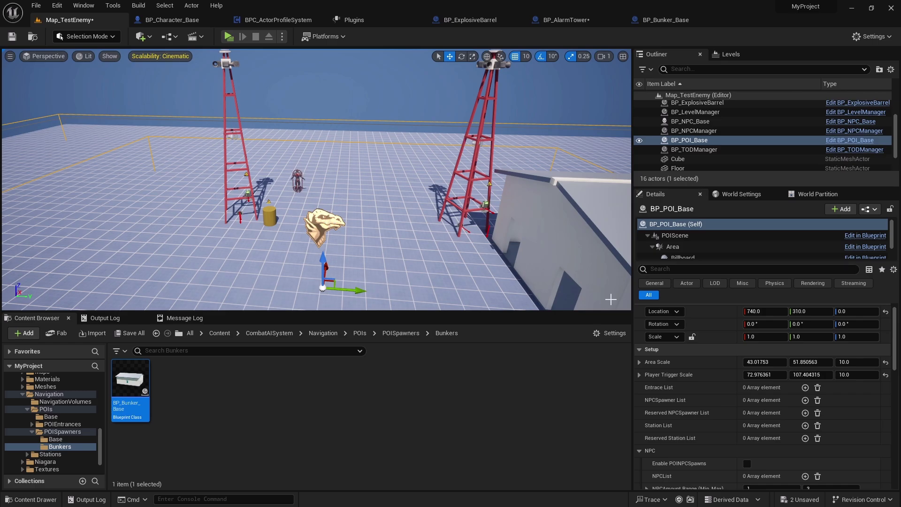
pyautogui.scroll(-5, 735, 398)
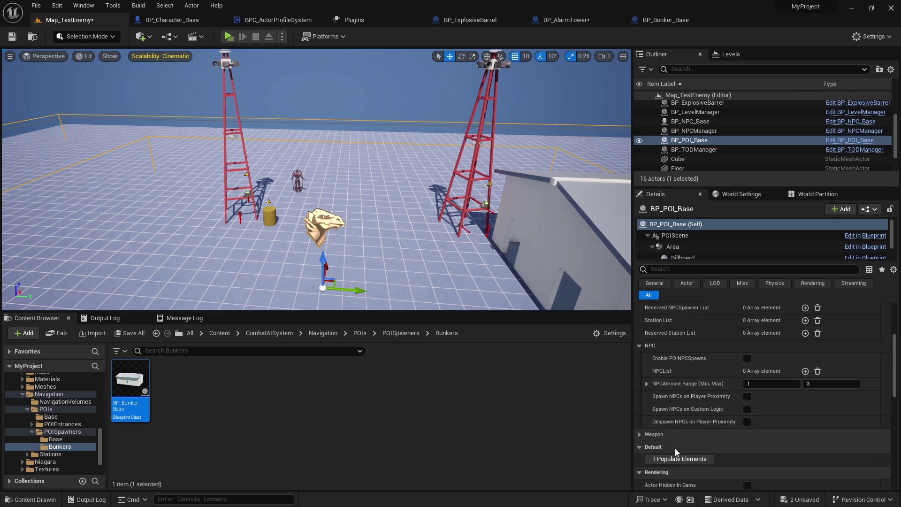
pyautogui.click(698, 460)
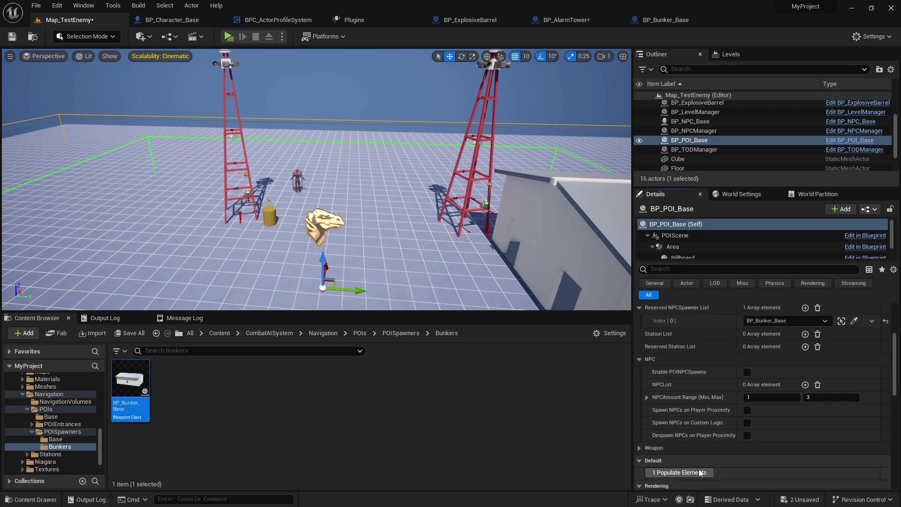
pyautogui.scroll(3, 701, 463)
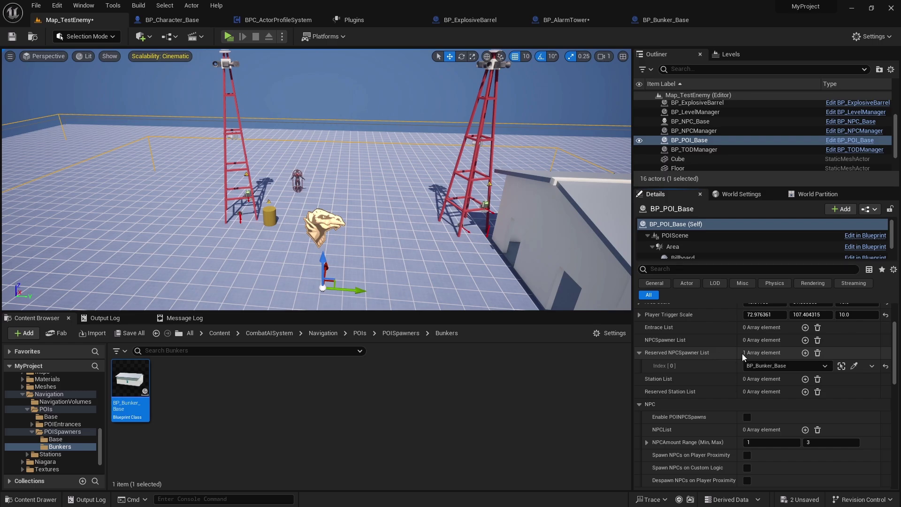
# Locate the bunker from the Reserved NPCSpawner List and review its Setup settings alongside those of BP_POI_Base
pyautogui.click(842, 365)
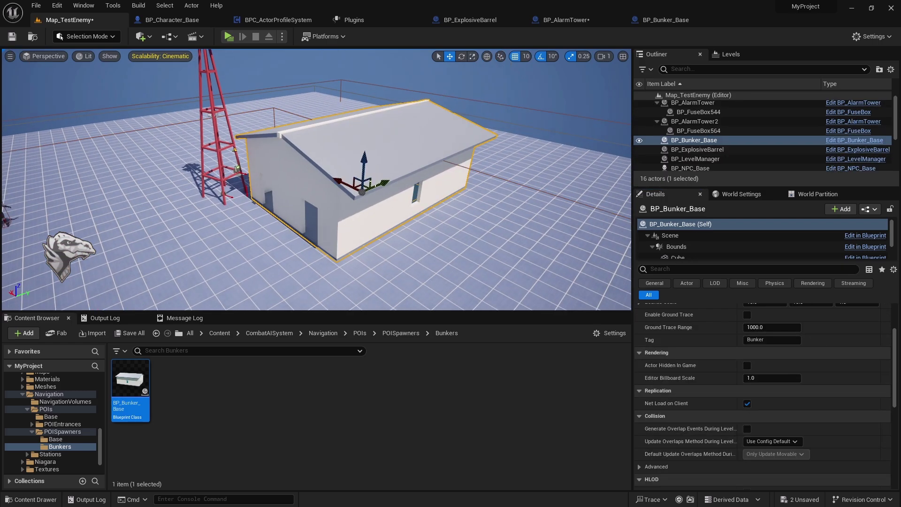
pyautogui.moveTo(392, 211)
pyautogui.mouseDown(button='right')
pyautogui.moveTo(375, 192)
pyautogui.moveTo(381, 198)
pyautogui.mouseUp(button='right')
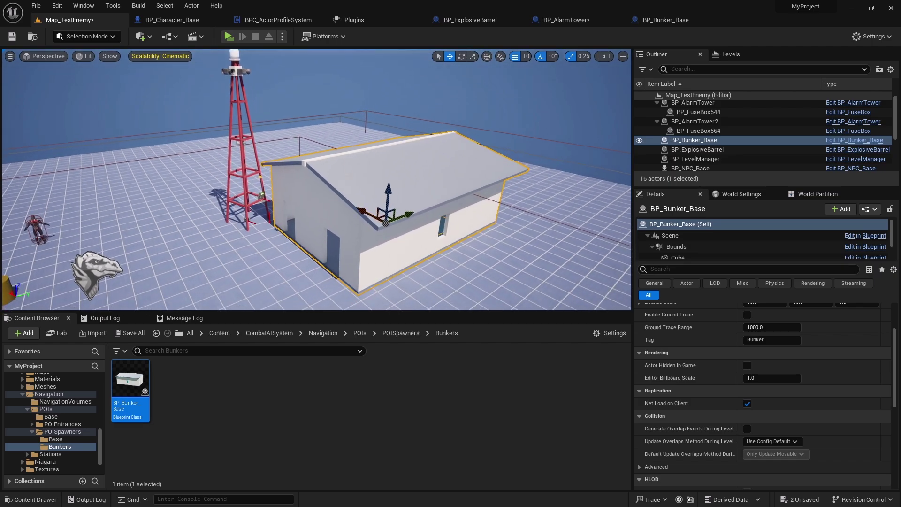
pyautogui.scroll(3, 759, 312)
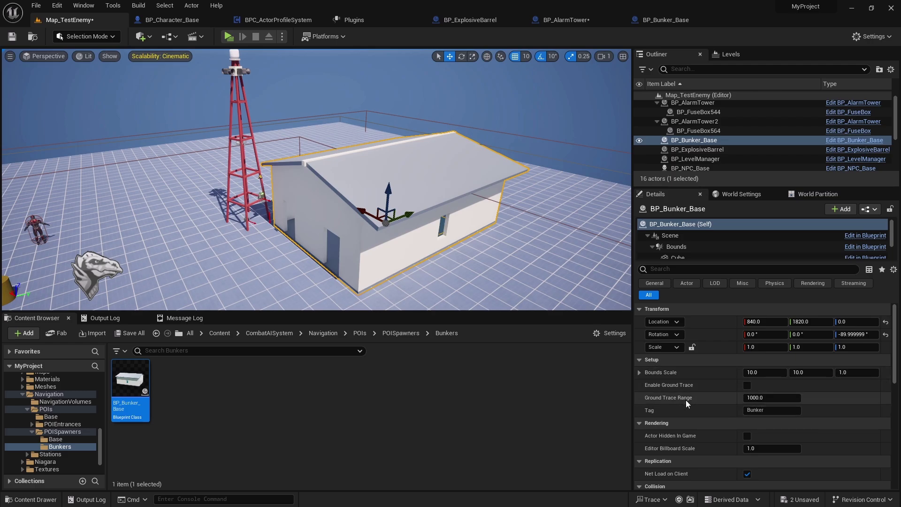
pyautogui.moveTo(268, 239); pyautogui.dragTo(203, 245, button='right')
pyautogui.click(259, 205)
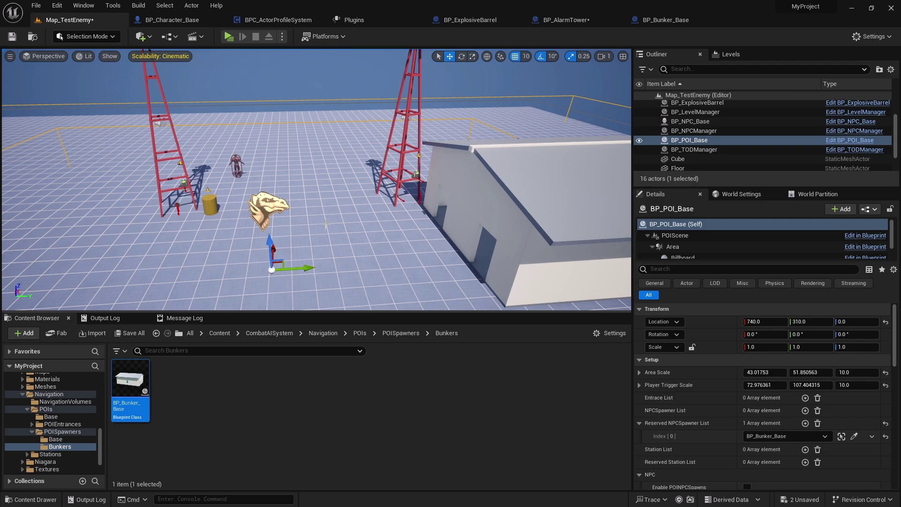
pyautogui.moveTo(330, 223); pyautogui.dragTo(367, 199, button='right')
pyautogui.click(367, 199)
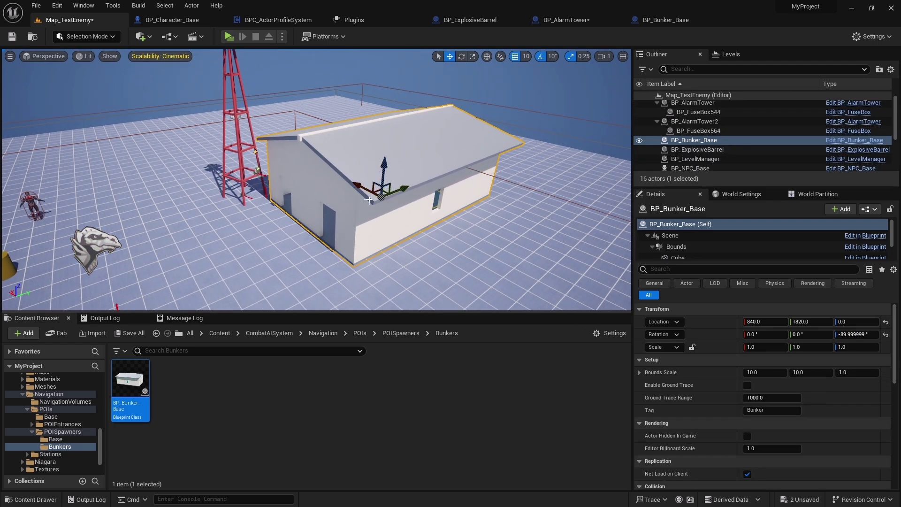
pyautogui.moveTo(263, 229); pyautogui.dragTo(127, 229, button='right')
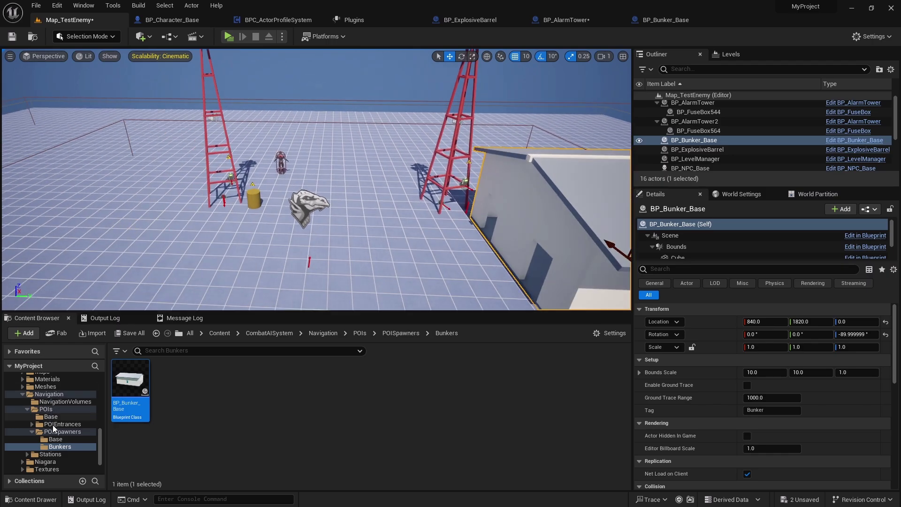
# Look up BP_POI_NPCSpawner_Base in the POISpawners/Base folder and examine the placed bunker's Setup settings and surroundings
pyautogui.click(55, 438)
pyautogui.moveTo(130, 378)
pyautogui.mouseDown()
pyautogui.moveTo(204, 248)
pyautogui.moveTo(121, 245)
pyautogui.moveTo(125, 402)
pyautogui.moveTo(131, 382)
pyautogui.mouseUp()
pyautogui.click(192, 281)
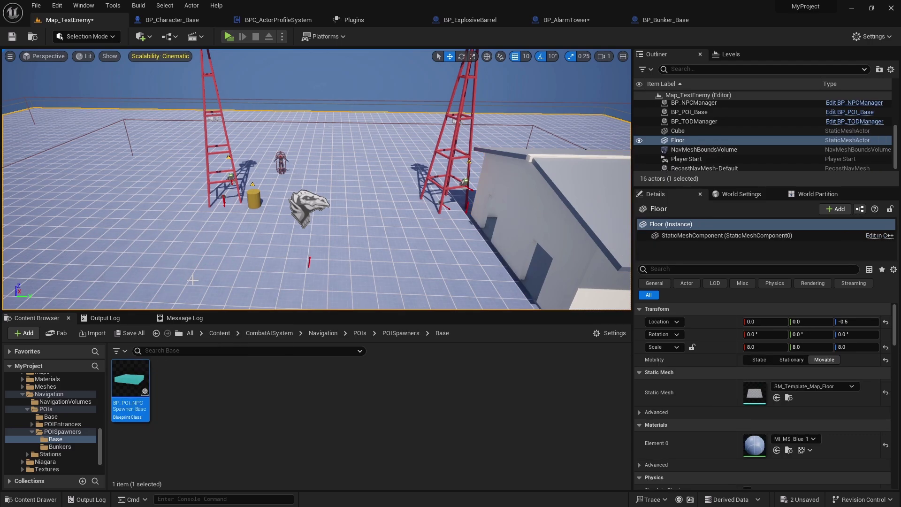
pyautogui.moveTo(206, 250); pyautogui.dragTo(206, 261, button='right')
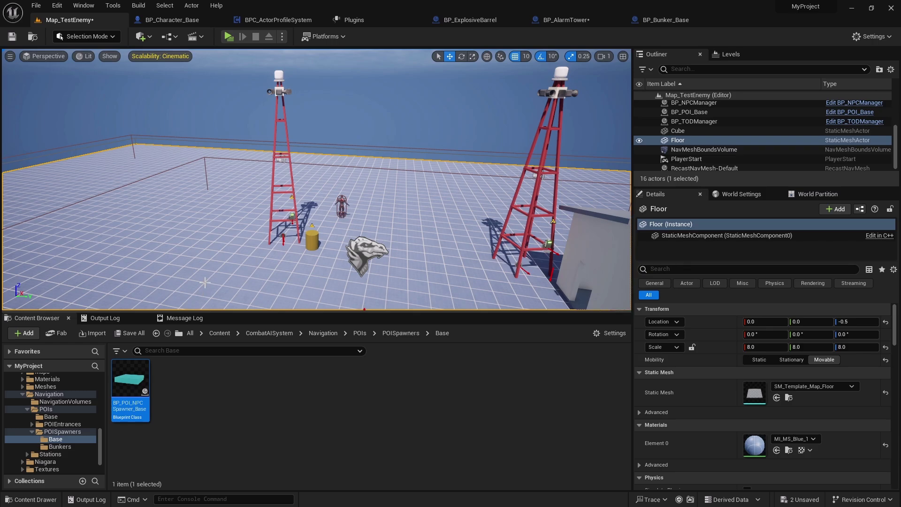
pyautogui.moveTo(279, 271); pyautogui.dragTo(319, 291, button='right')
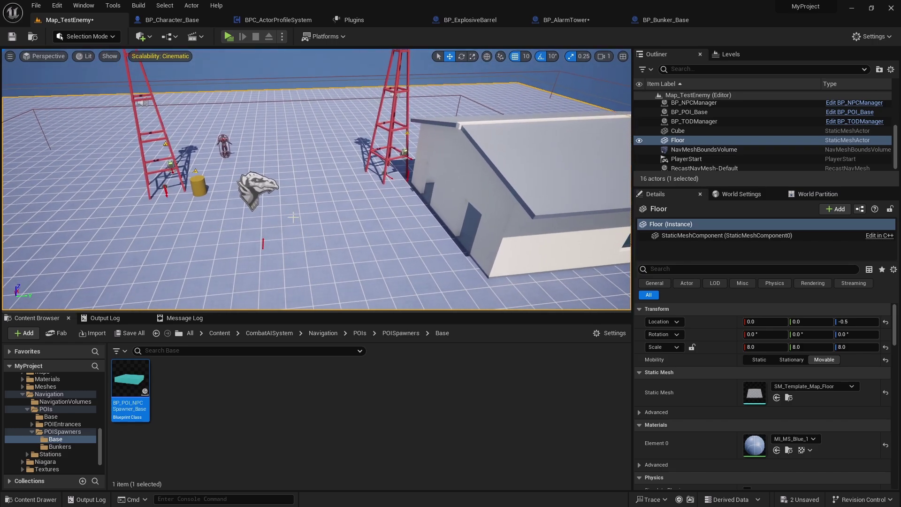
pyautogui.click(489, 179)
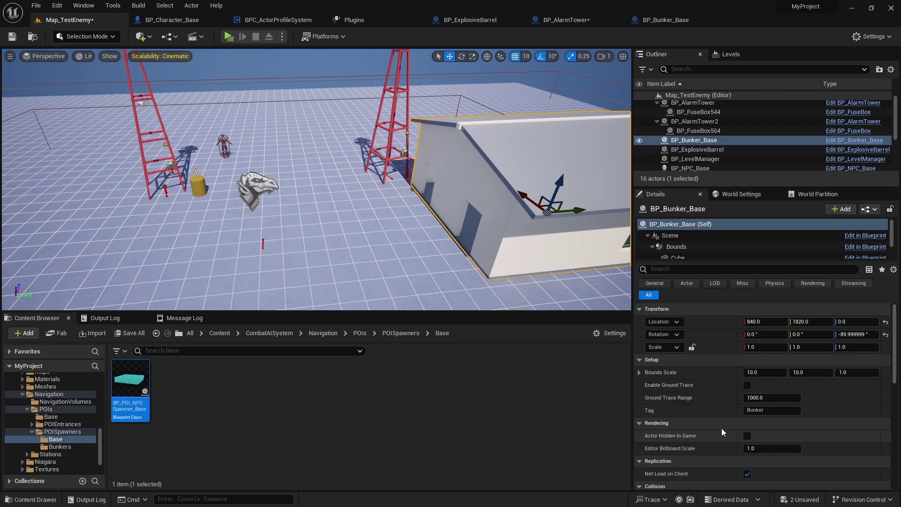
pyautogui.moveTo(450, 202); pyautogui.dragTo(467, 192, button='right')
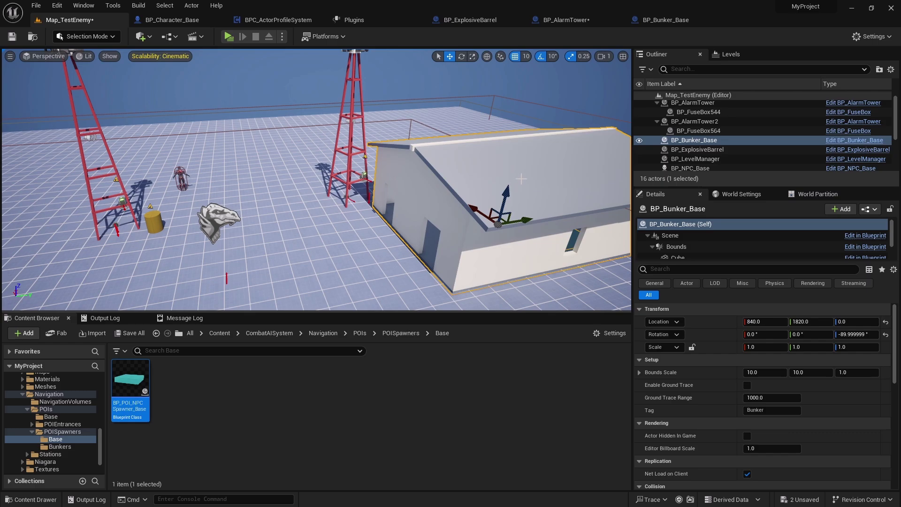
pyautogui.moveTo(304, 215); pyautogui.dragTo(282, 215, button='right')
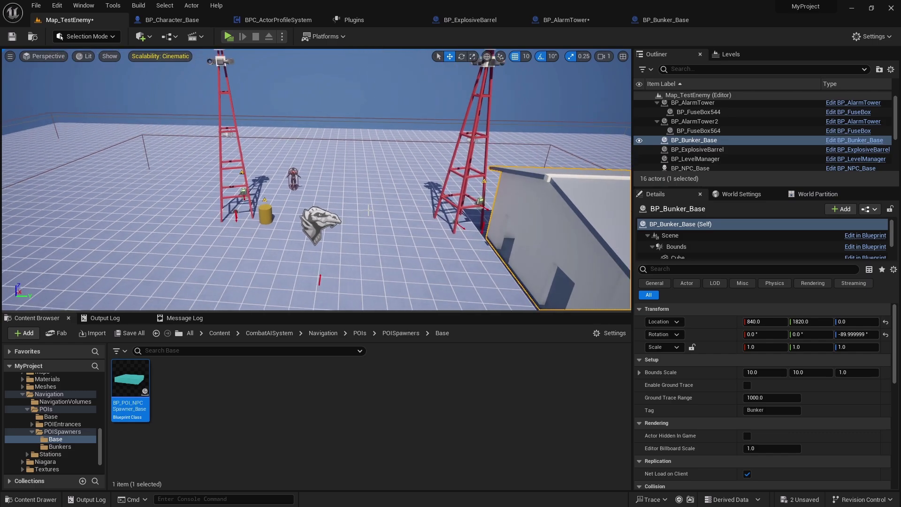
# Add one element to BP_POI_Base's NPCList and assign BP_NPC_Base to it
pyautogui.click(319, 215)
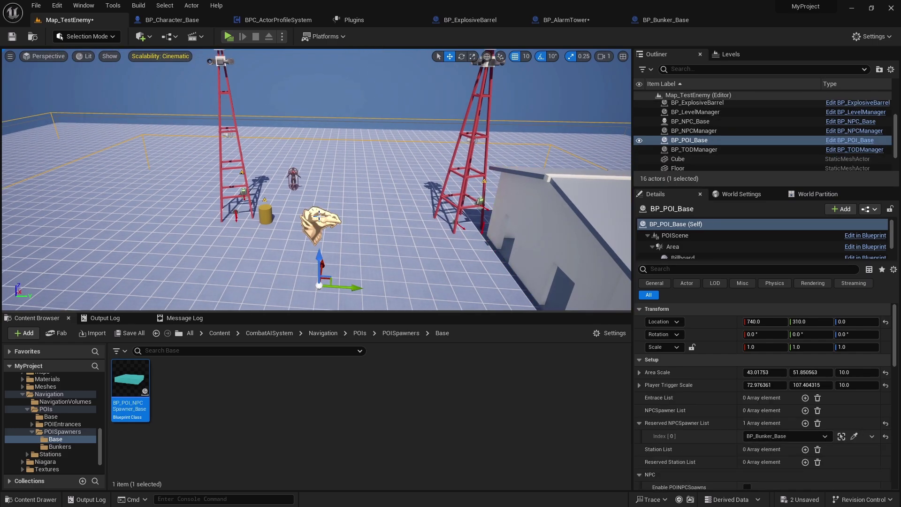
pyautogui.scroll(-2, 710, 376)
pyautogui.scroll(-3, 707, 373)
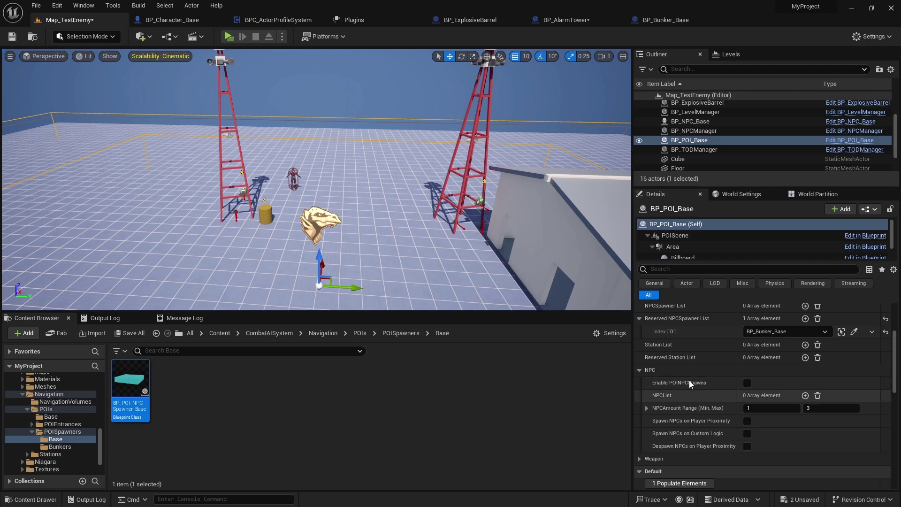
pyautogui.click(805, 396)
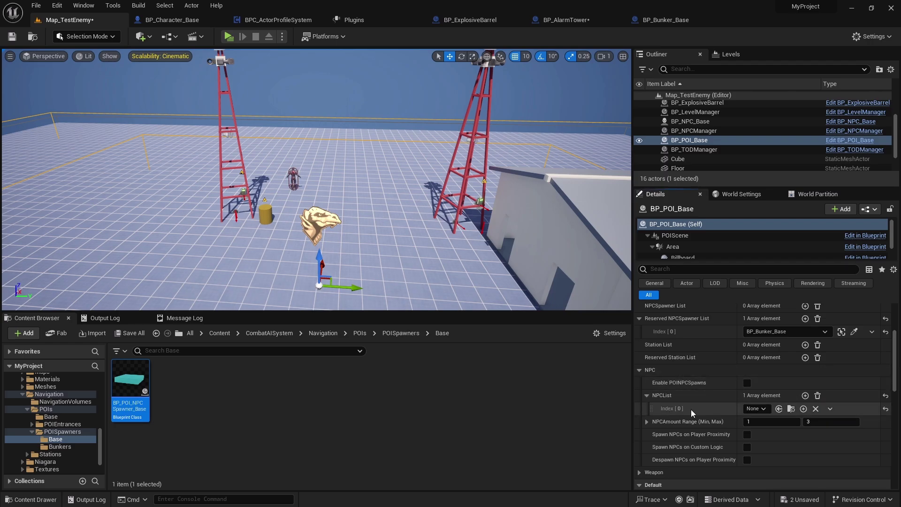
pyautogui.click(756, 409)
pyautogui.write('npc')
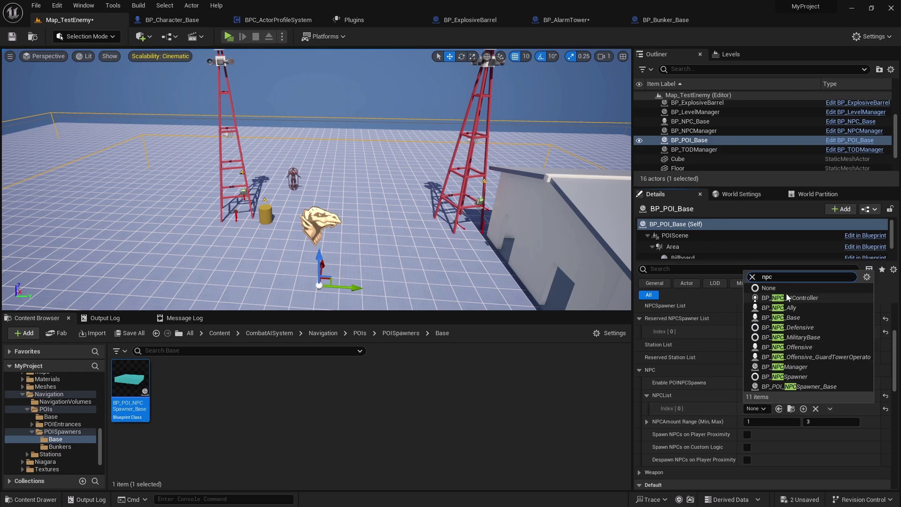
pyautogui.click(787, 318)
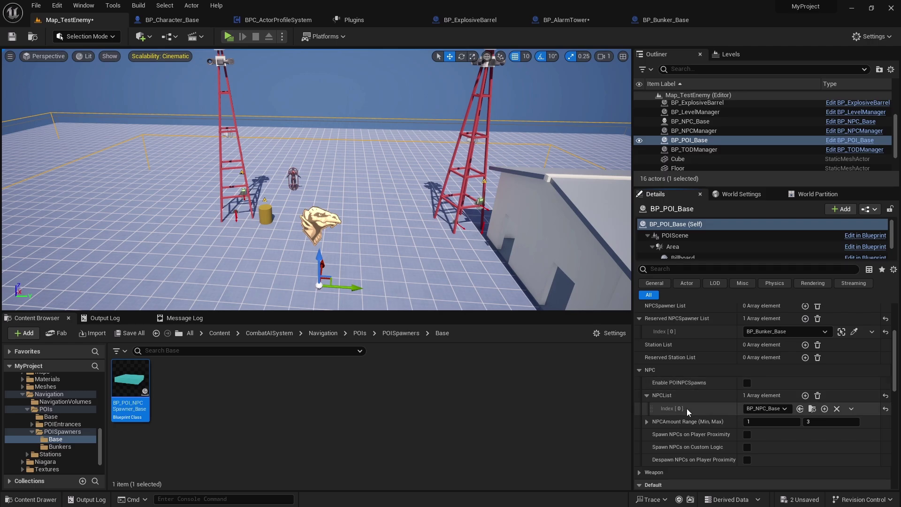
# Set the minimum of BP_POI_Base's NPCAmount Range to 2
pyautogui.click(781, 422)
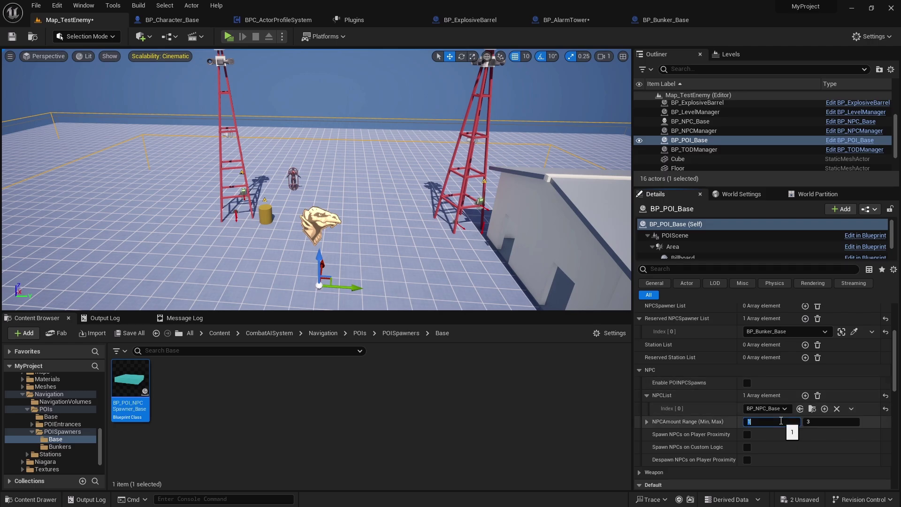
pyautogui.write('2')
pyautogui.press('Return')
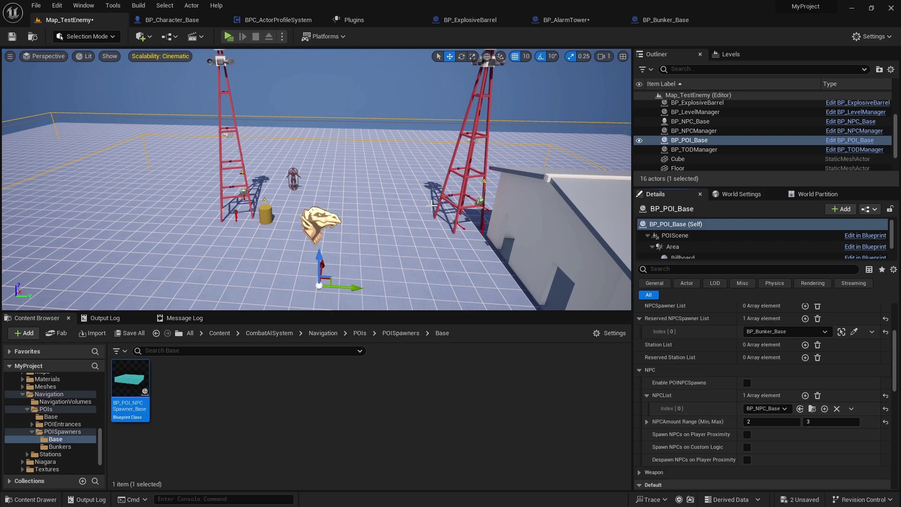
# Start a play test, approach the enemy NPC beside the alarm towers and check whether the alarm goes off
pyautogui.moveTo(381, 204); pyautogui.dragTo(441, 137, button='right')
pyautogui.press('w')
pyautogui.press('s')
pyautogui.moveTo(353, 188); pyautogui.dragTo(358, 218, button='right')
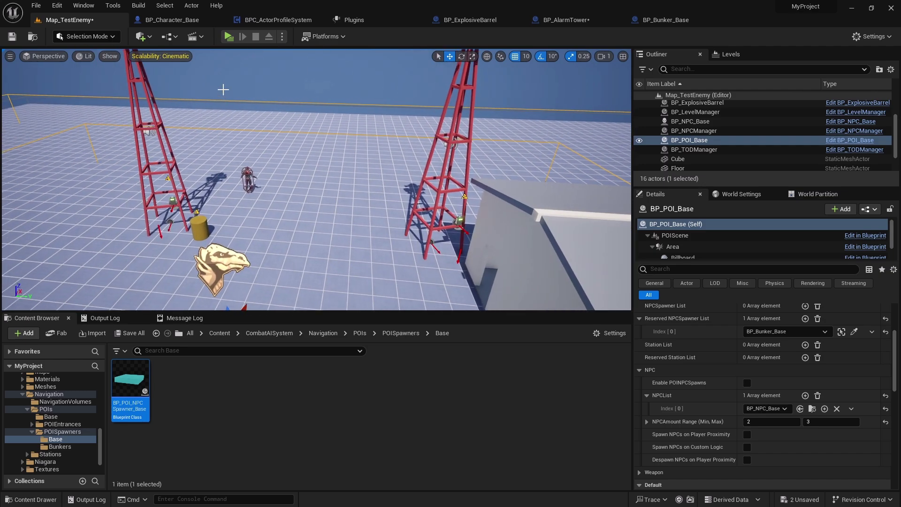
pyautogui.click(229, 37)
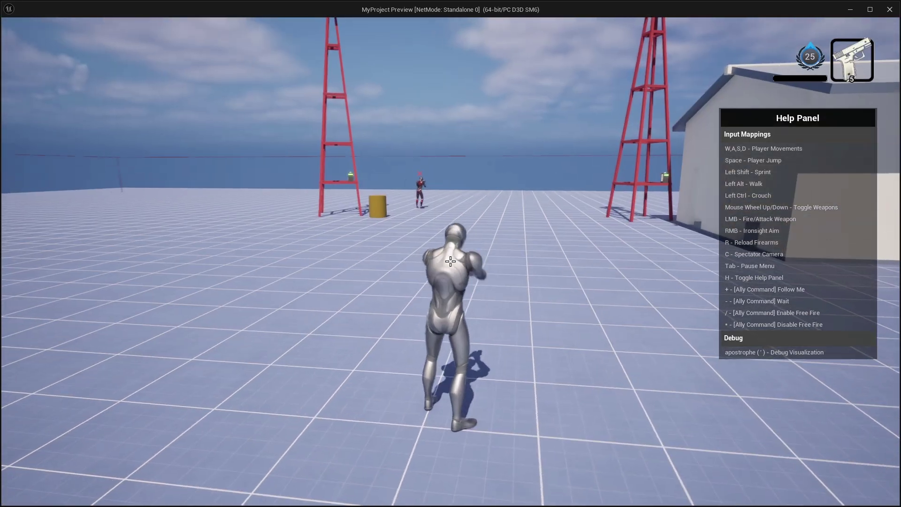
pyautogui.press('w')
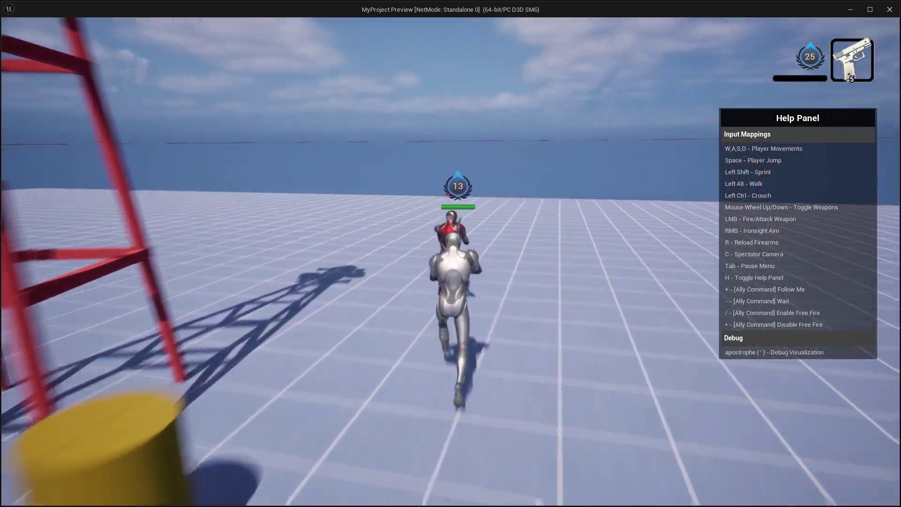
pyautogui.press('s')
pyautogui.rightClick(451, 262)
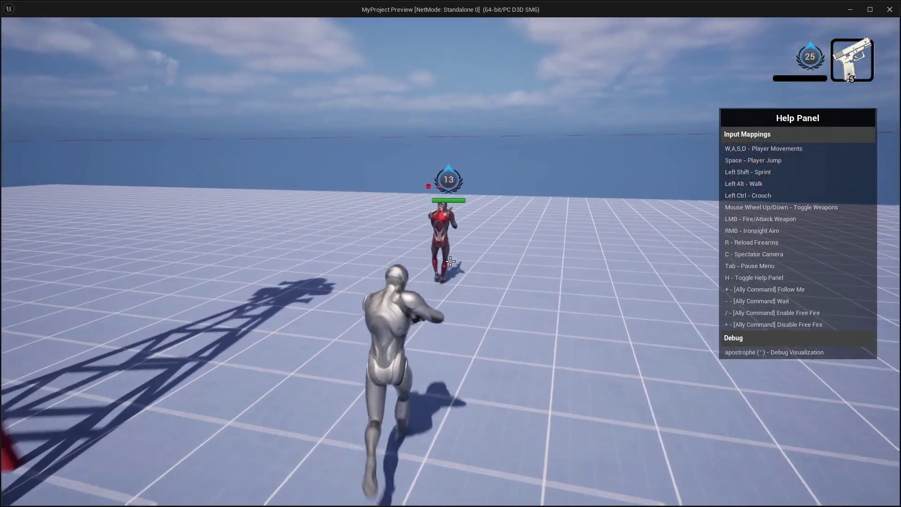
pyautogui.press('w')
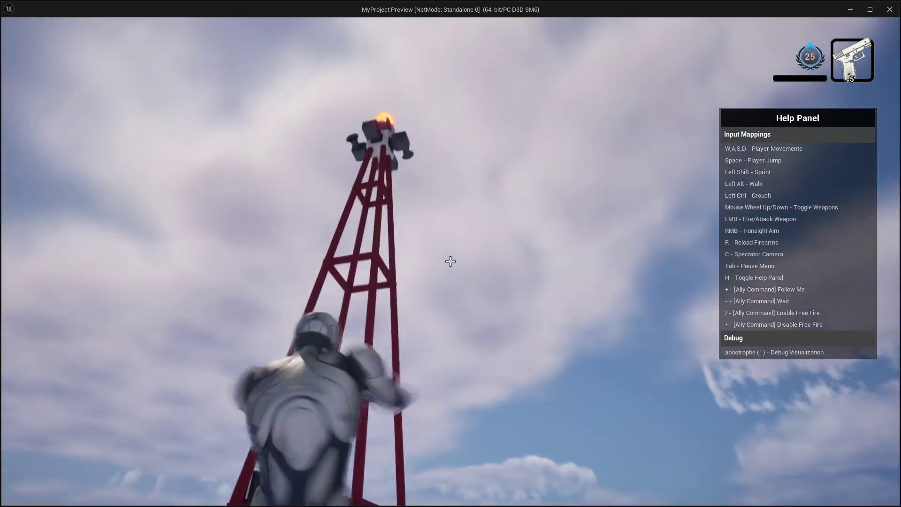
pyautogui.press('w')
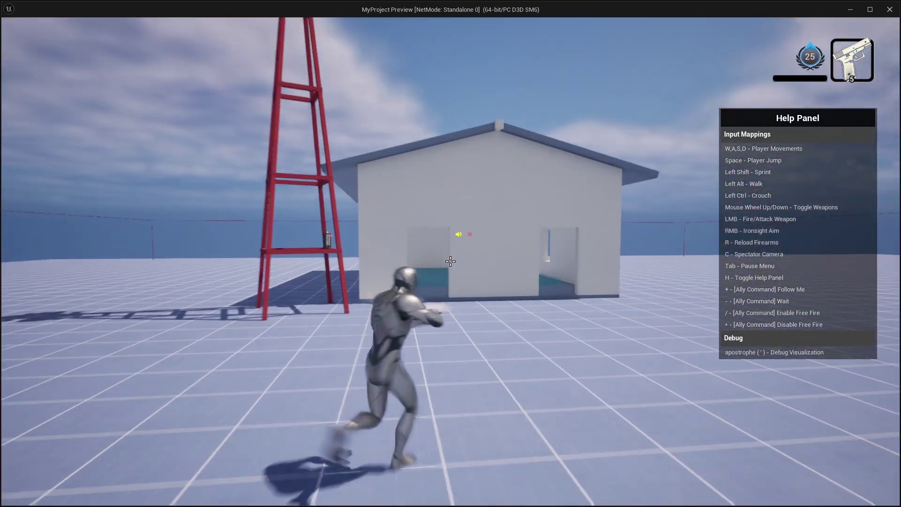
# Move around the bunker and alarm towers in the play test to check whether enemy NPCs come out when the alarm sounds
pyautogui.press('w')
pyautogui.press('s')
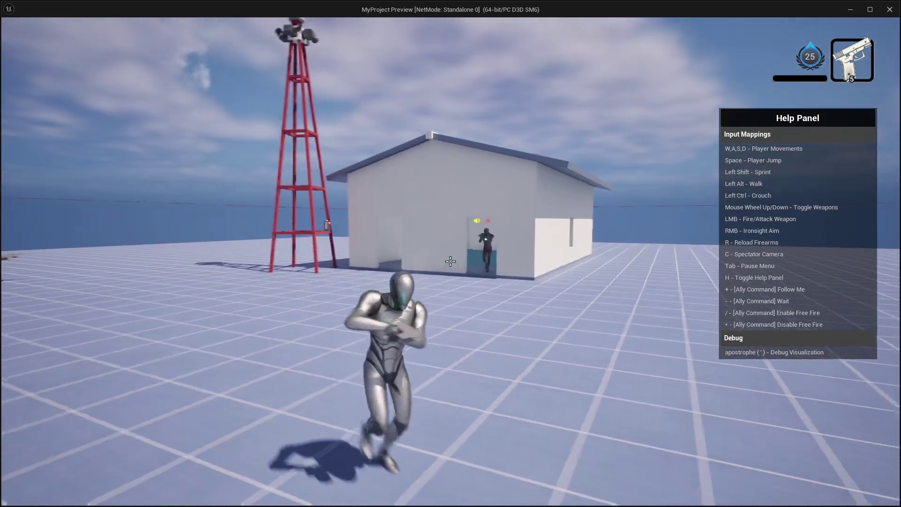
pyautogui.press('d')
pyautogui.press('s')
pyautogui.press('a')
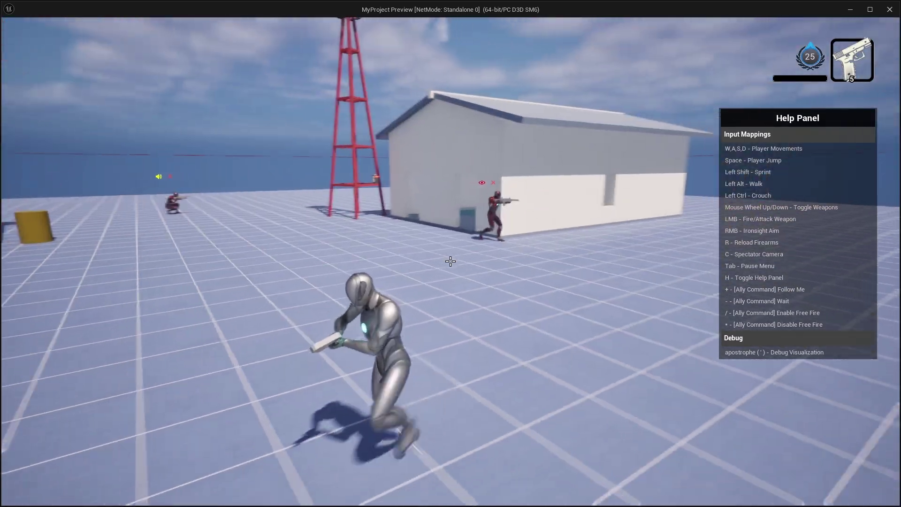
pyautogui.press('w')
pyautogui.press('s')
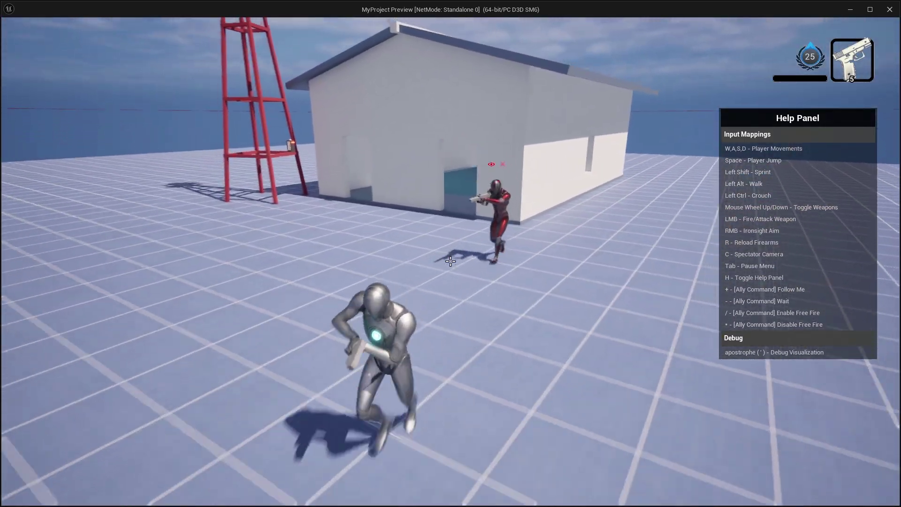
pyautogui.press('a')
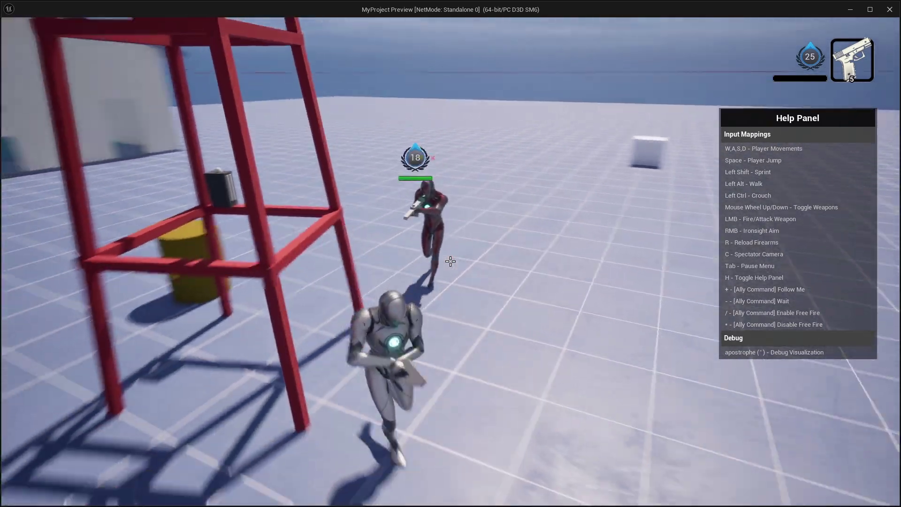
# Switch to the rifle, shoot the explosive barrel and the attacking enemy NPC, and end the play test
pyautogui.scroll(1, 450, 261)
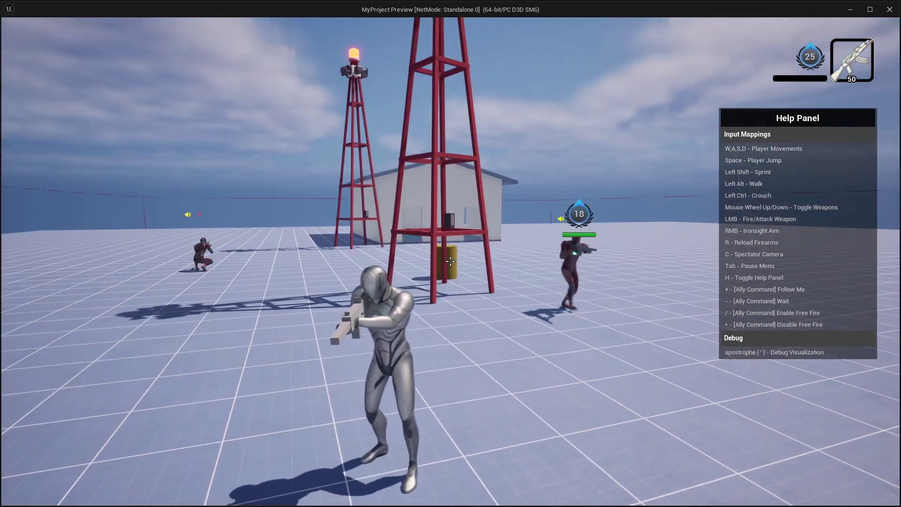
pyautogui.click(450, 261)
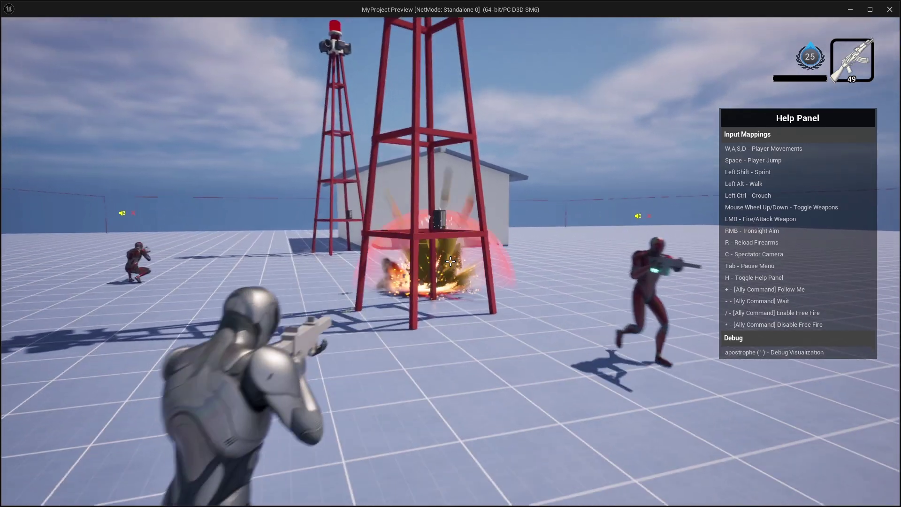
pyautogui.click(451, 261)
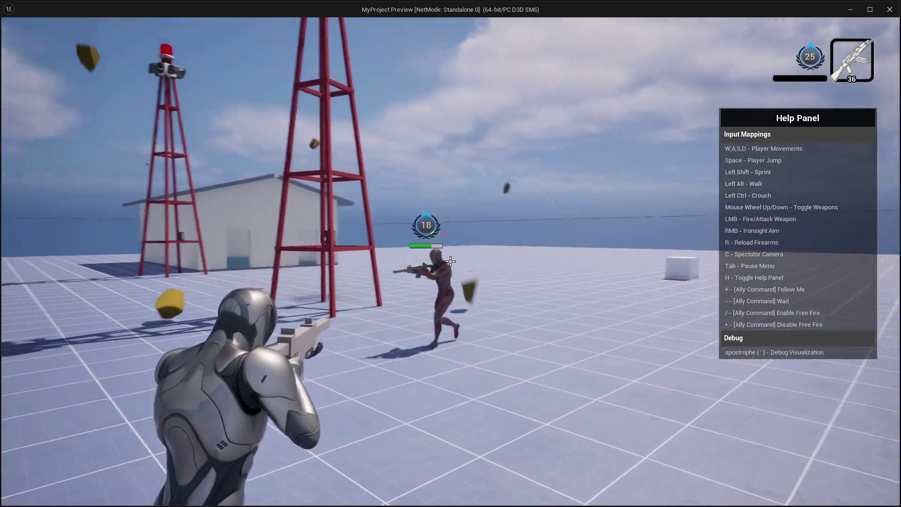
pyautogui.click(450, 261)
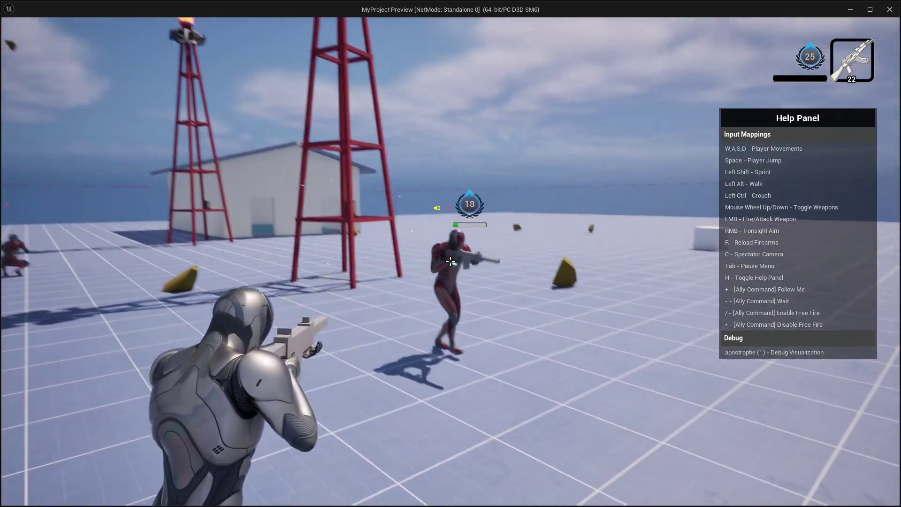
pyautogui.click(451, 261)
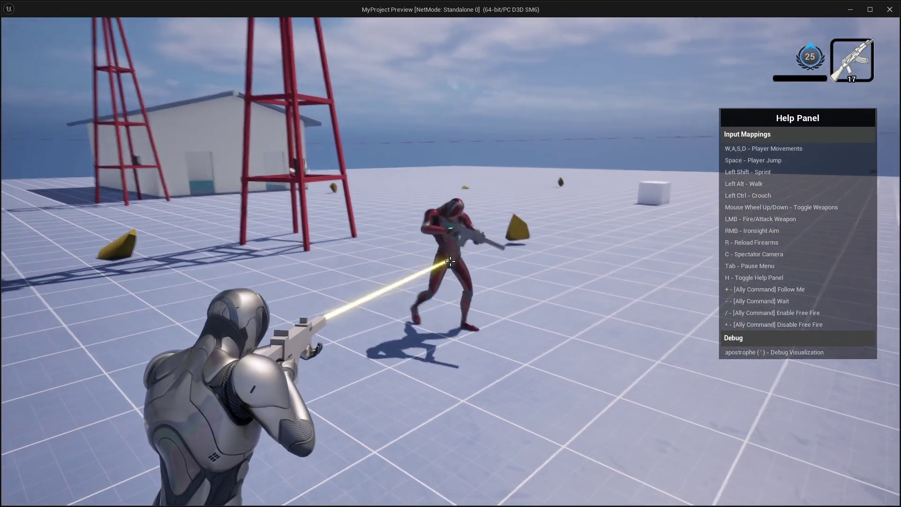
pyautogui.press('Escape')
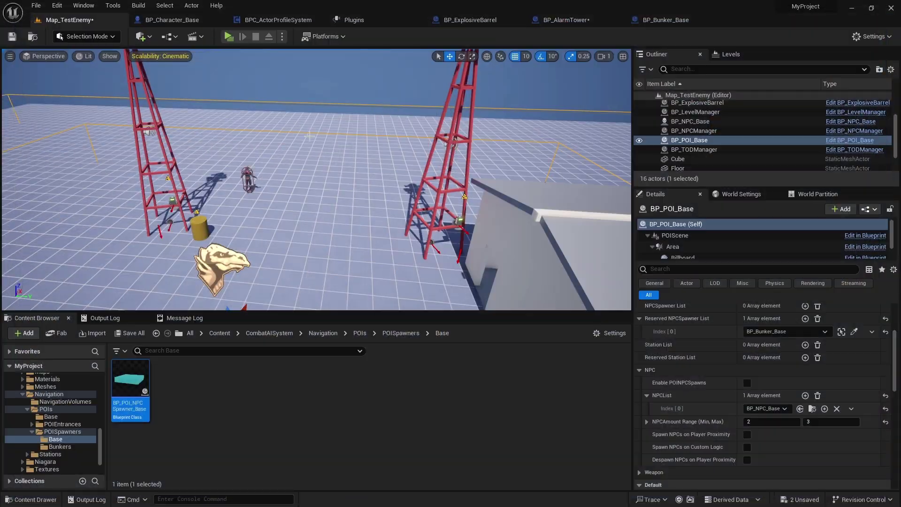
# Select the placed BP_Bunker_Base and look through its setup settings
pyautogui.moveTo(276, 181); pyautogui.dragTo(328, 178, button='right')
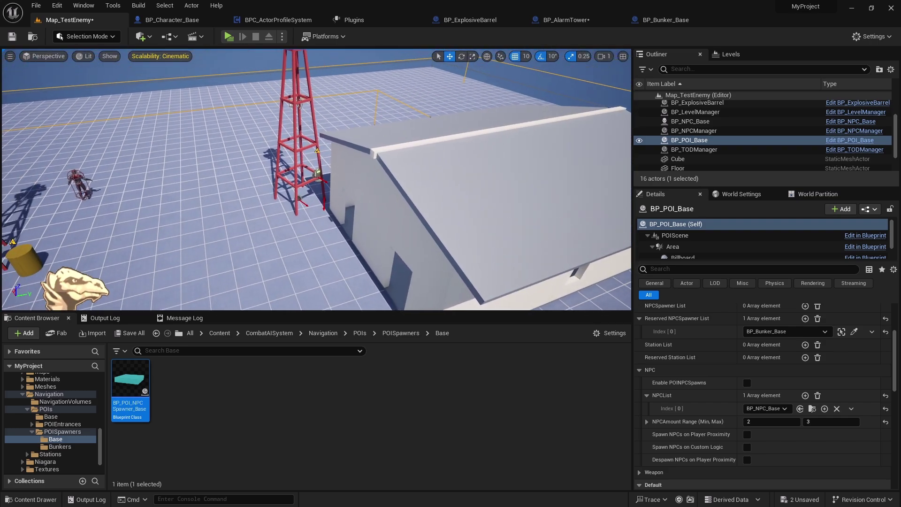
pyautogui.click(390, 189)
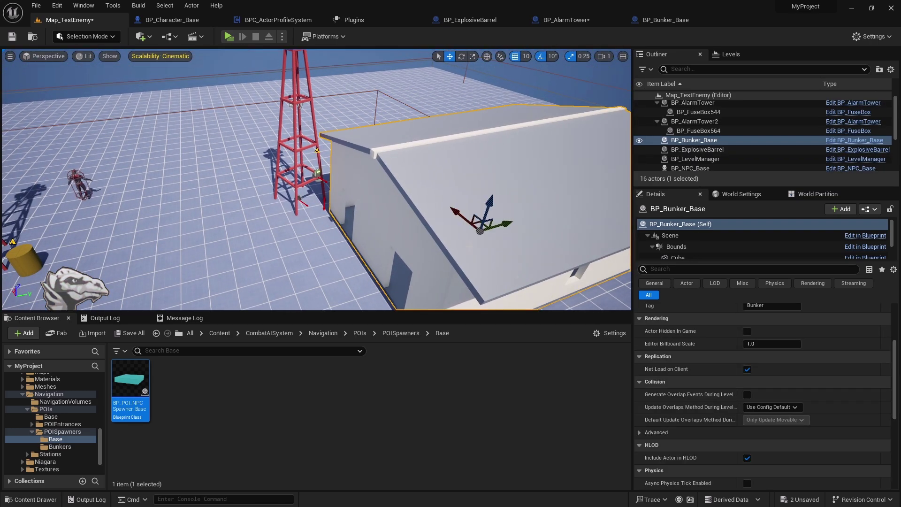
pyautogui.scroll(2, 662, 357)
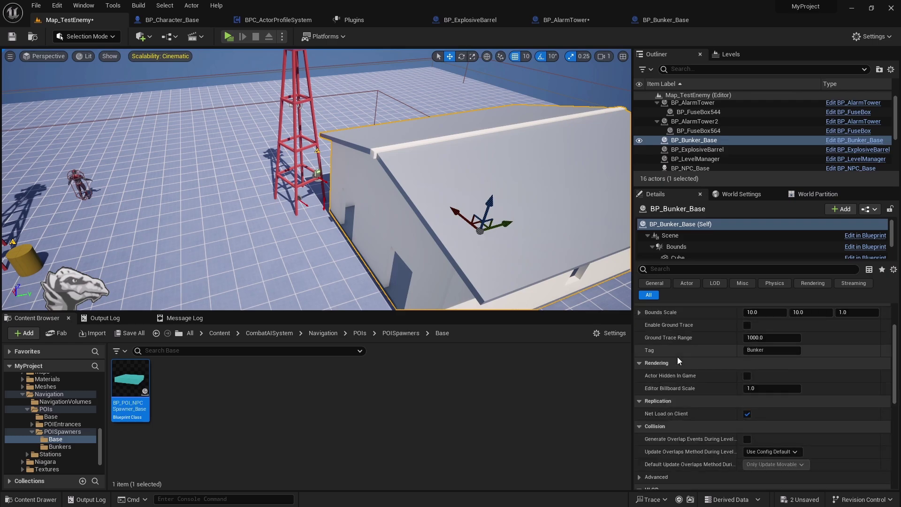
# Set BP_POI_Base's NPCAmount Range to a minimum of 5 and a maximum of 8
pyautogui.moveTo(422, 221); pyautogui.dragTo(326, 195, button='right')
pyautogui.click(168, 256)
pyautogui.scroll(-1, 782, 391)
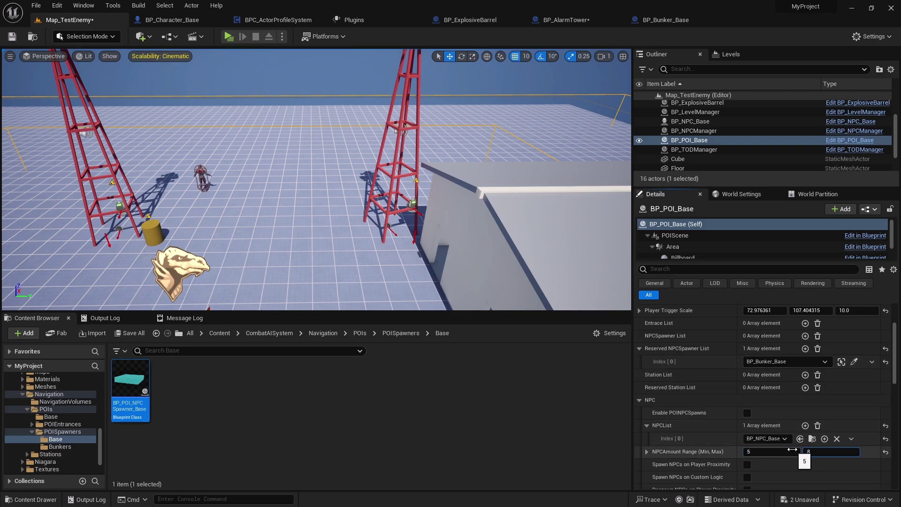
# Start a new play test and run around the enemy NPC by the barrel and alarm tower to provoke it
pyautogui.click(229, 36)
pyautogui.press('w')
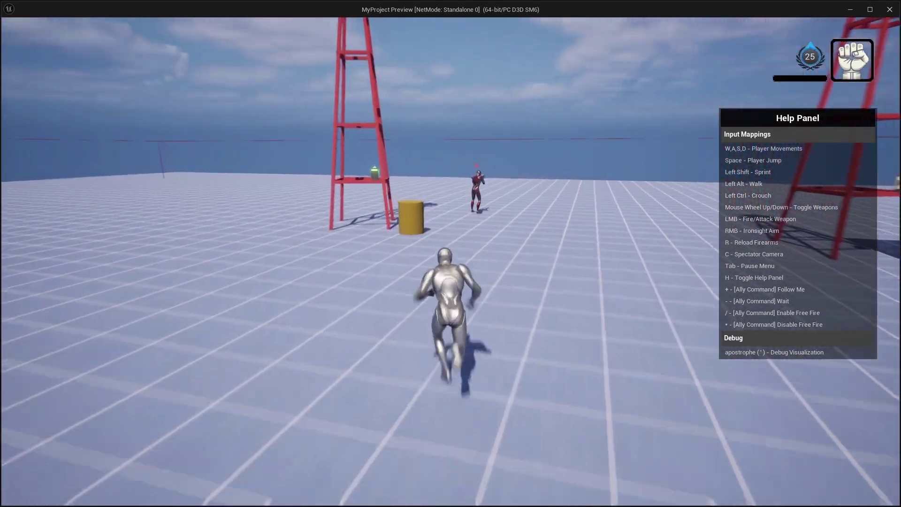
pyautogui.press('s')
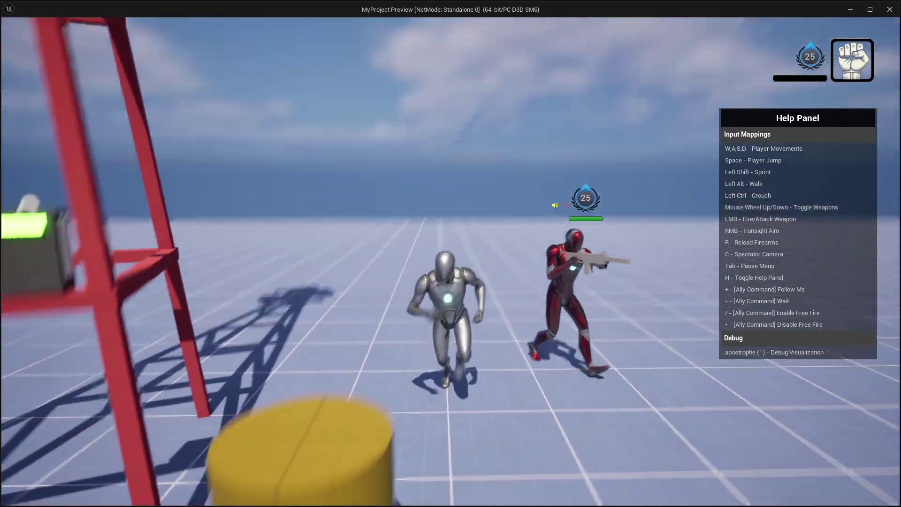
pyautogui.press('w')
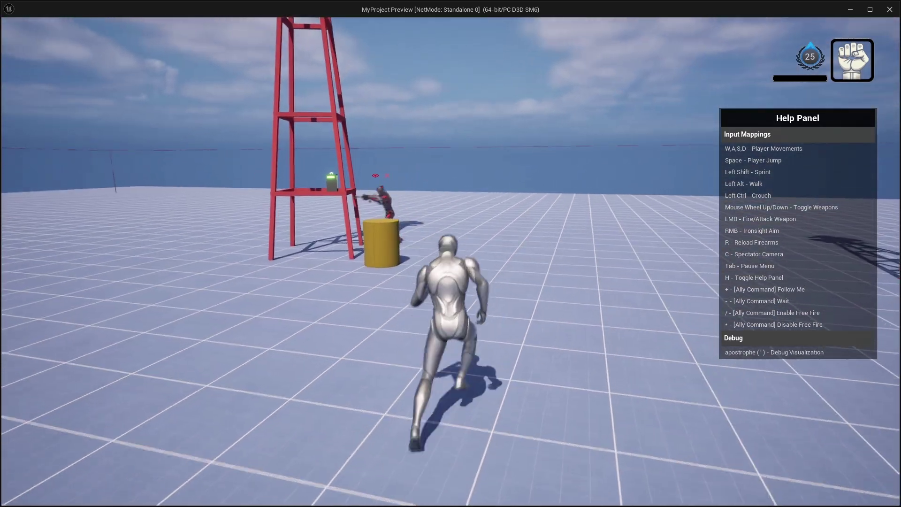
pyautogui.press('d')
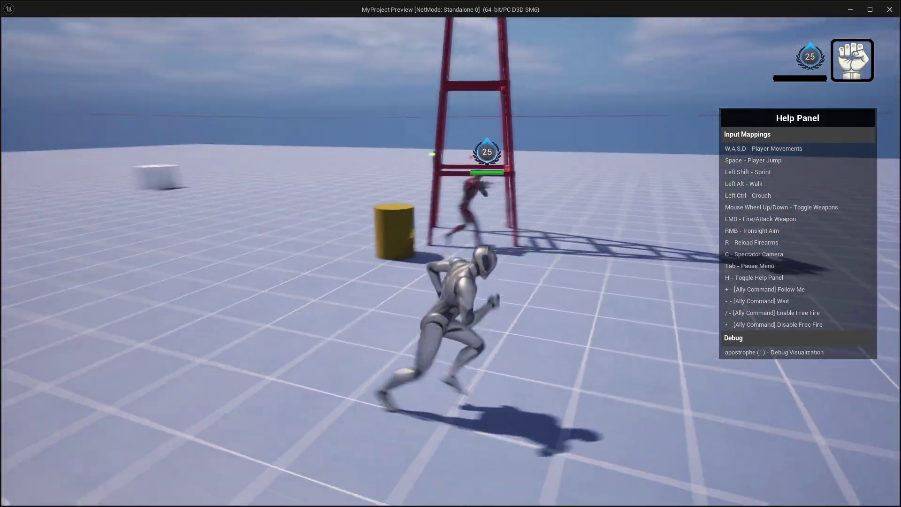
pyautogui.press('w')
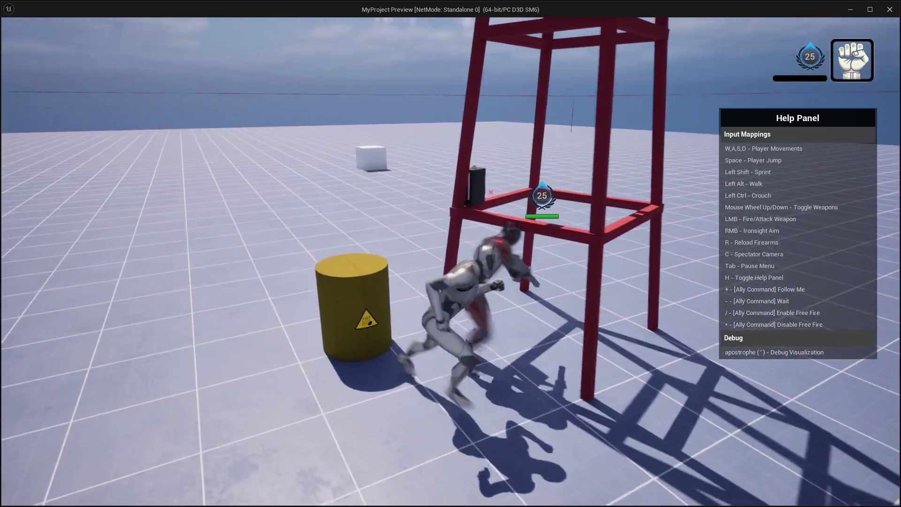
pyautogui.press('s')
# Equip the pistol, aim and fire at the enemy NPC beside the tower, and check the alarm lights
pyautogui.scroll(1, 451, 261)
pyautogui.rightClick(451, 262)
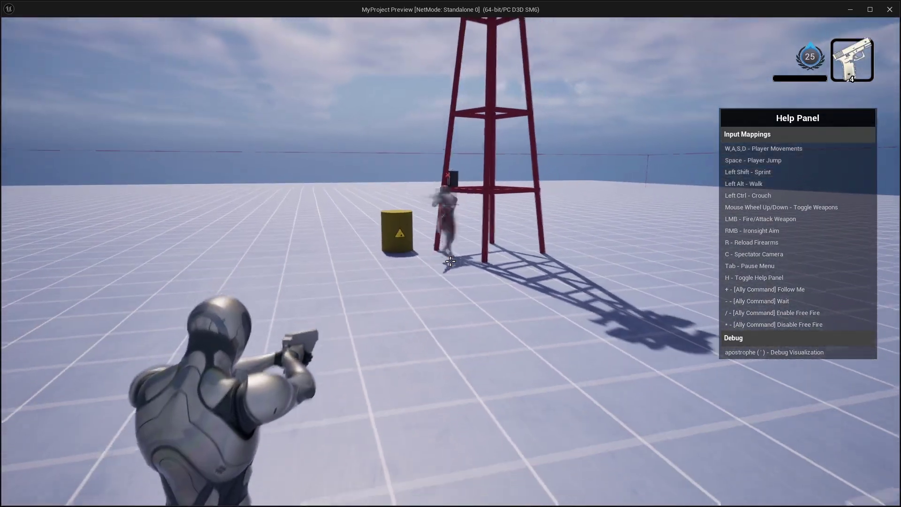
pyautogui.press('w')
pyautogui.click(450, 262)
pyautogui.click(451, 261)
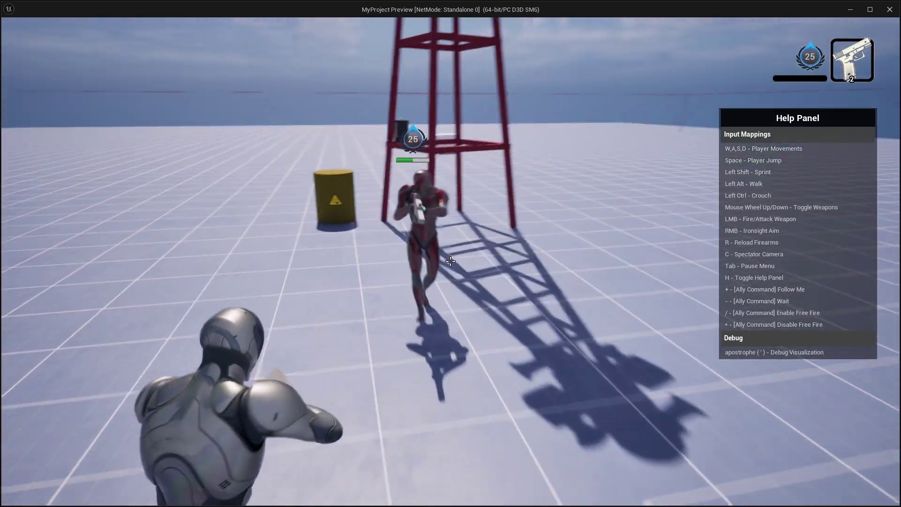
pyautogui.press('s')
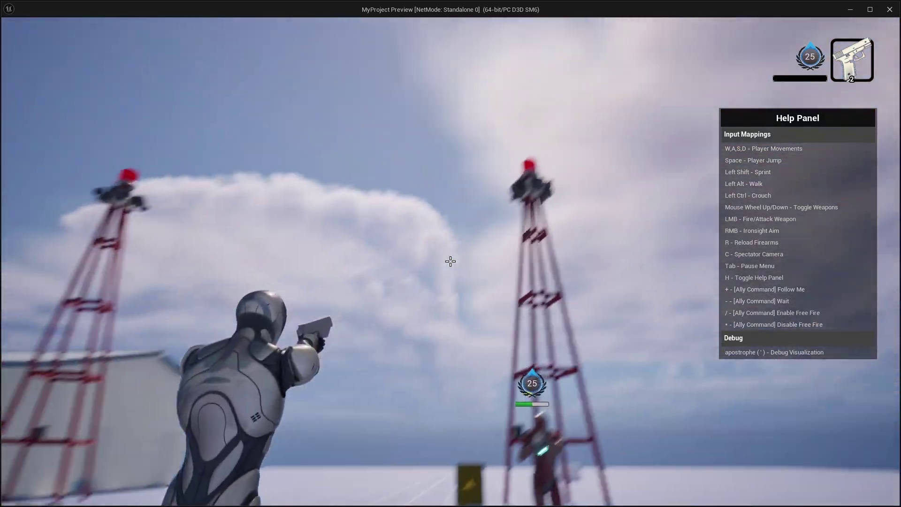
# Approach the bunker's entrance side while aiming and watch for reinforcement NPCs leaving the bunker
pyautogui.press('w')
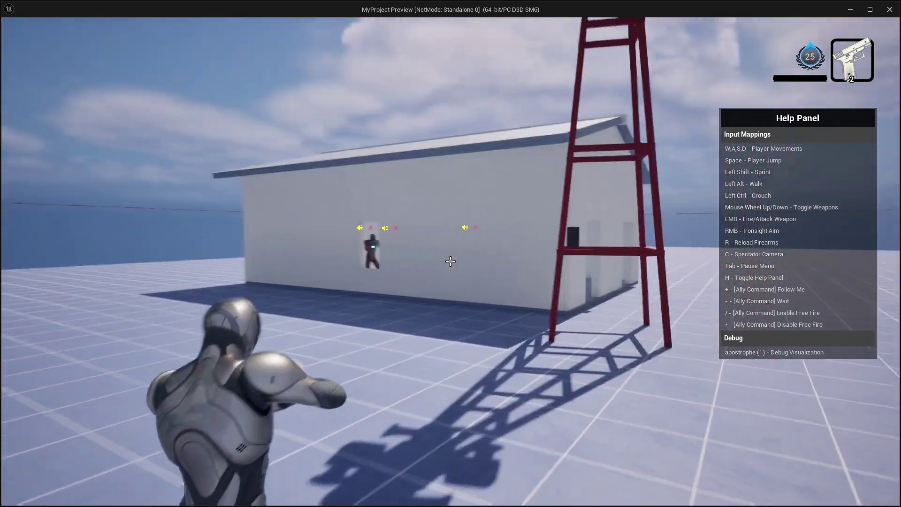
pyautogui.press('w')
pyautogui.press('d')
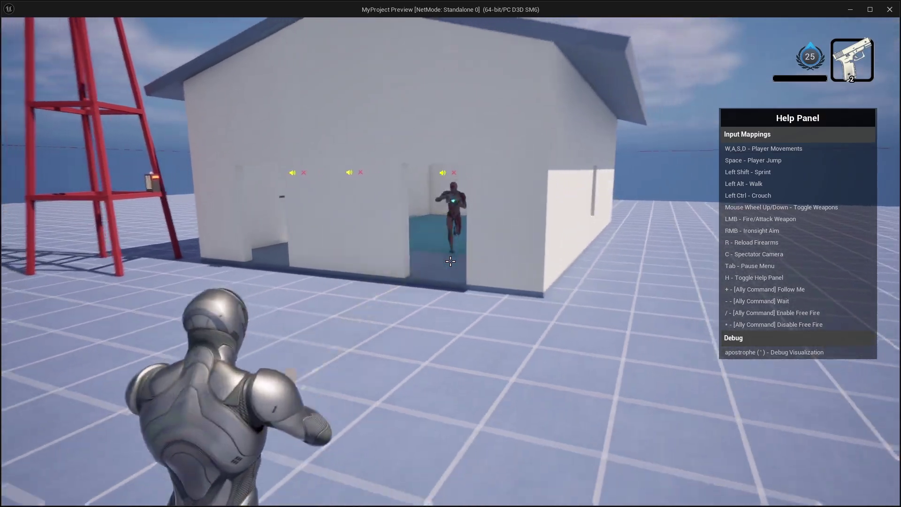
pyautogui.press('w')
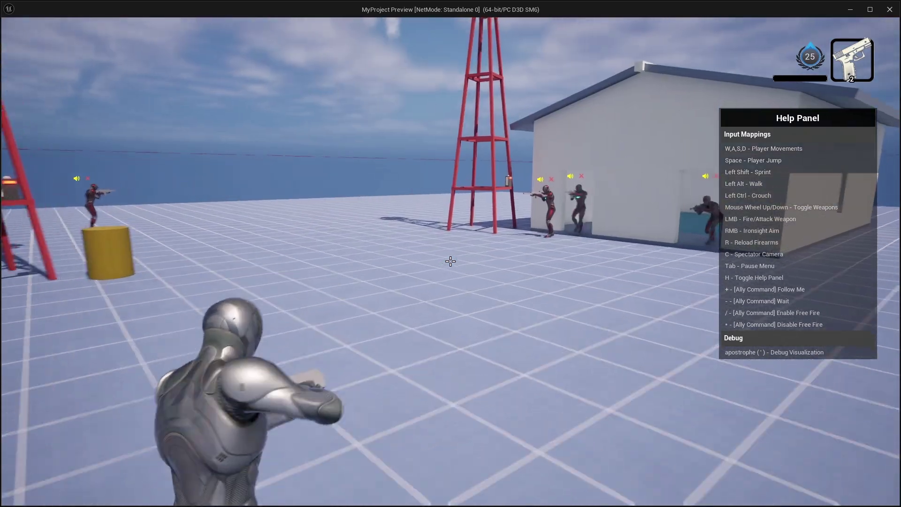
pyautogui.press('w')
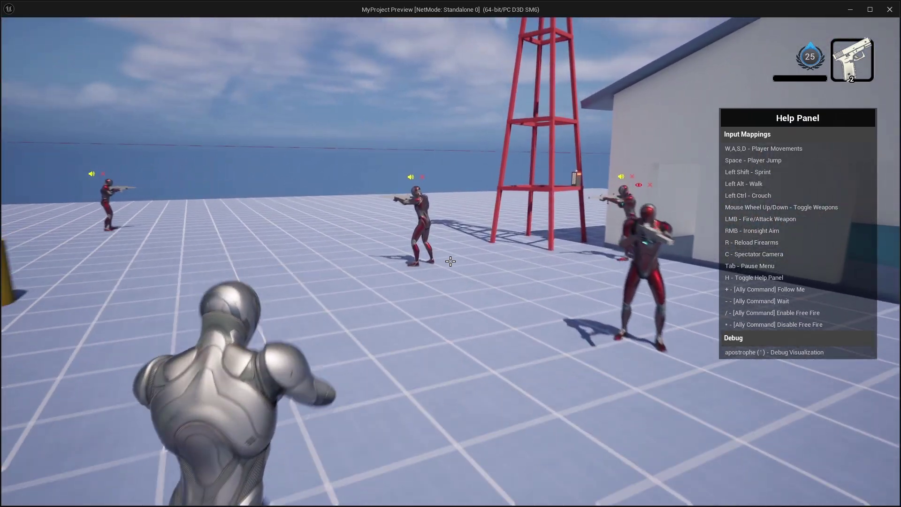
# Move among the spawned enemy NPCs to observe their behaviour and ranks, and end the play test
pyautogui.press('w')
pyautogui.press('s')
pyautogui.press('d')
pyautogui.press('w')
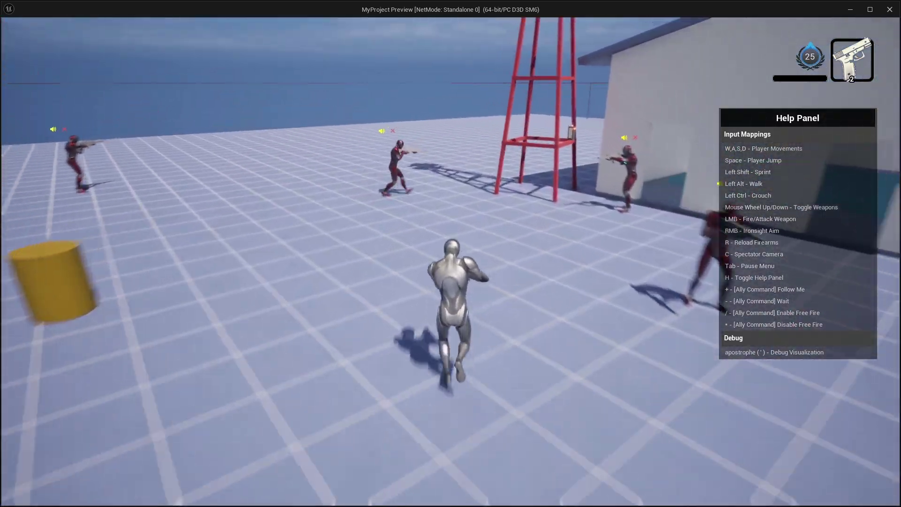
pyautogui.press('s')
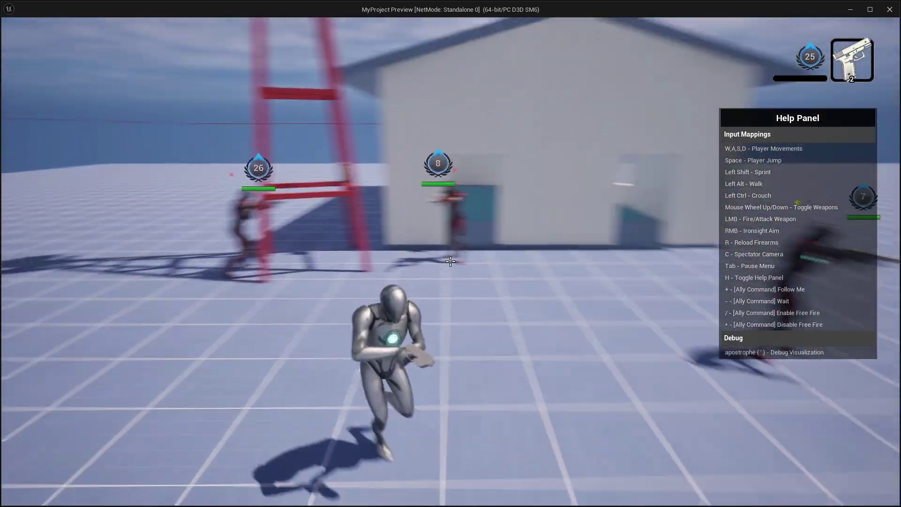
pyautogui.press('w')
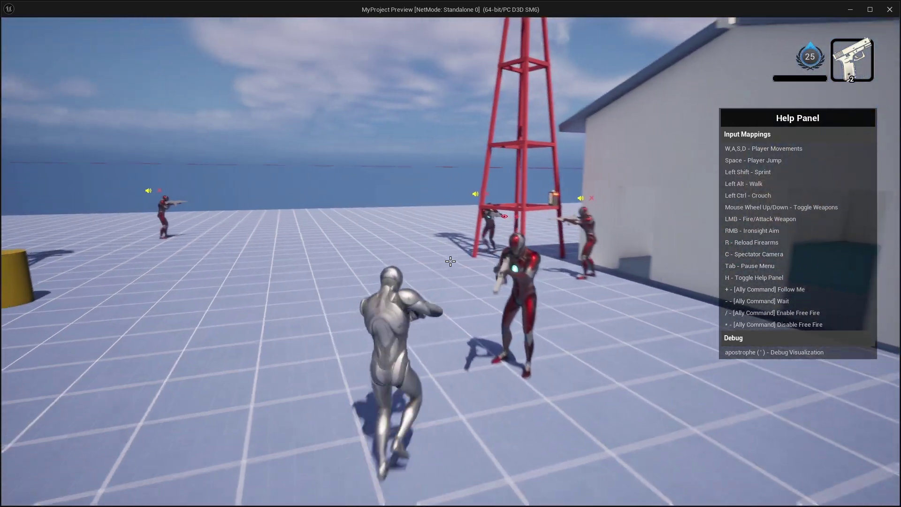
pyautogui.press('w')
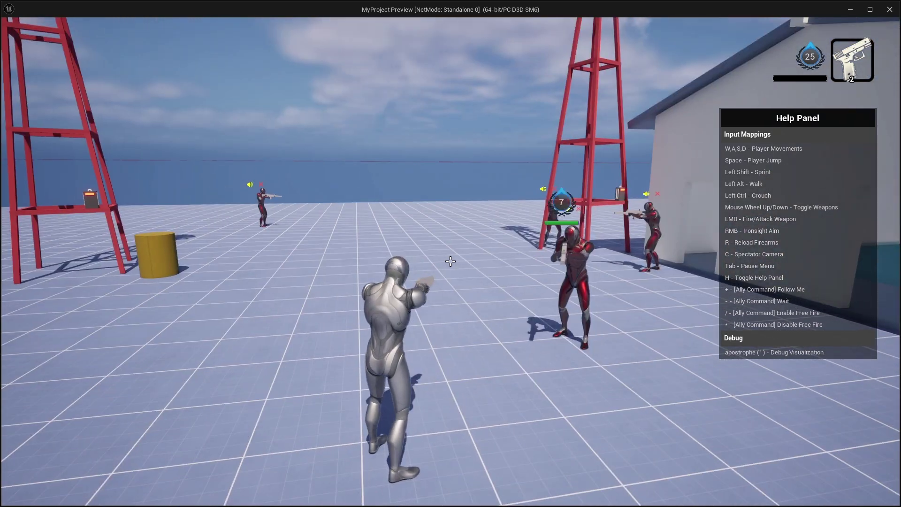
pyautogui.press('Escape')
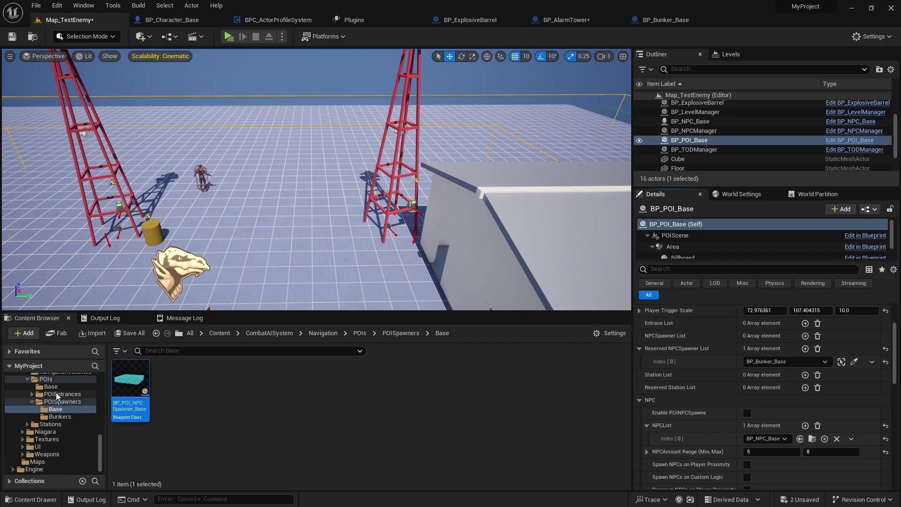
# Open BP_Player_Base from the Characters/Blueprints/Player folder and display the settings of its BPC_ActorProfileSystem component
pyautogui.scroll(3, 47, 398)
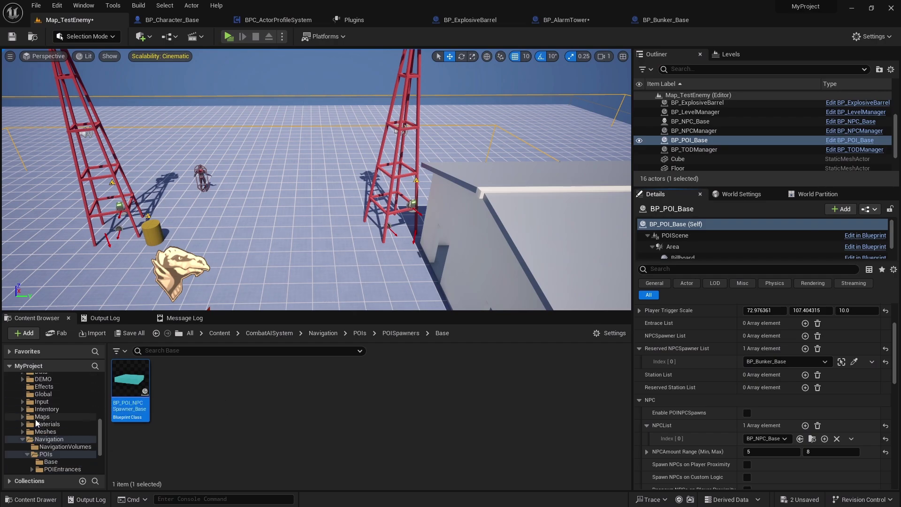
pyautogui.scroll(5, 36, 423)
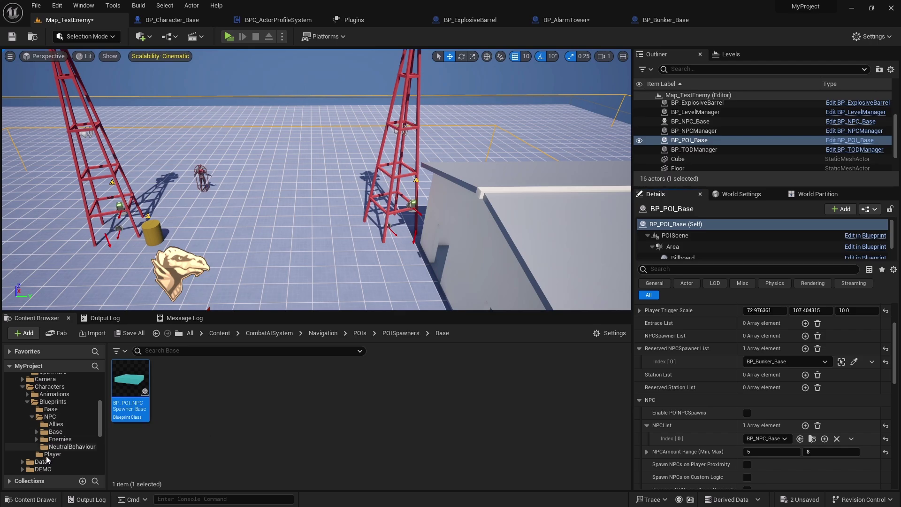
pyautogui.doubleClick(131, 392)
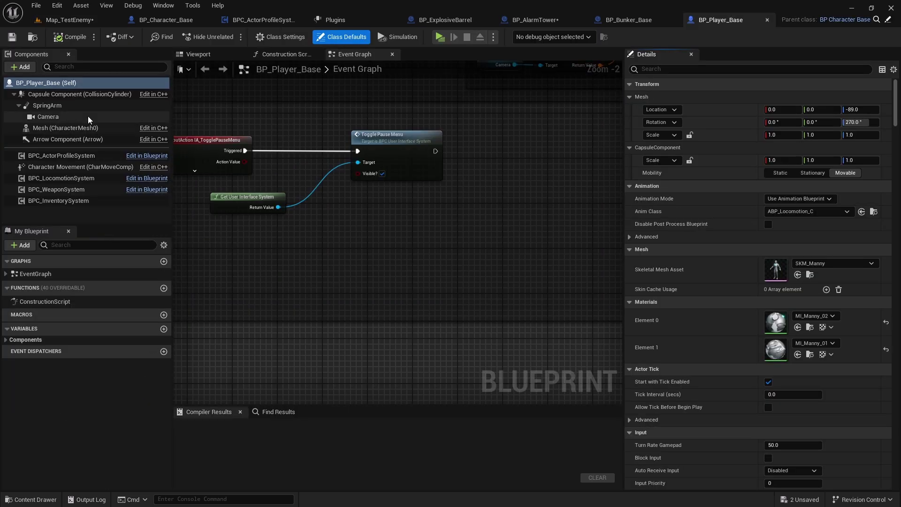
pyautogui.click(61, 156)
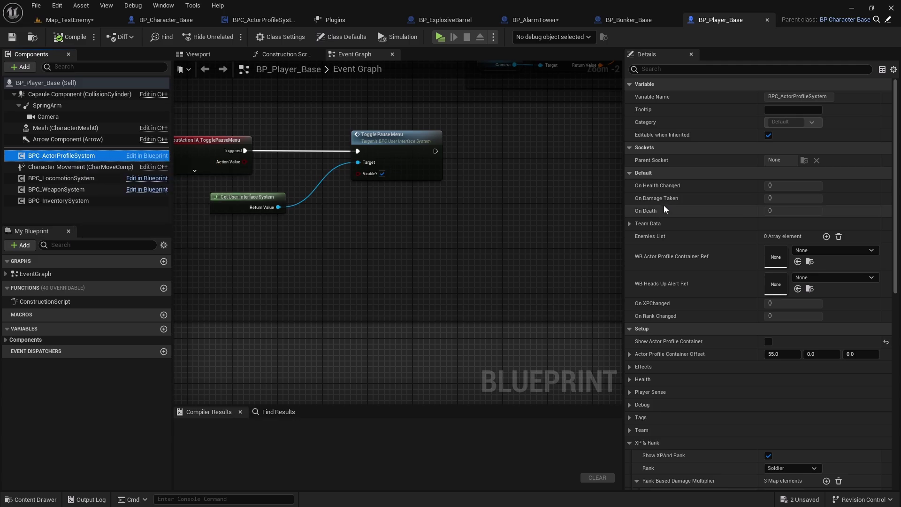
# Compare the Health settings of the BPC_ActorProfileSystem component in BP_Player_Base with those in BP_Character_Base
pyautogui.scroll(-5, 654, 243)
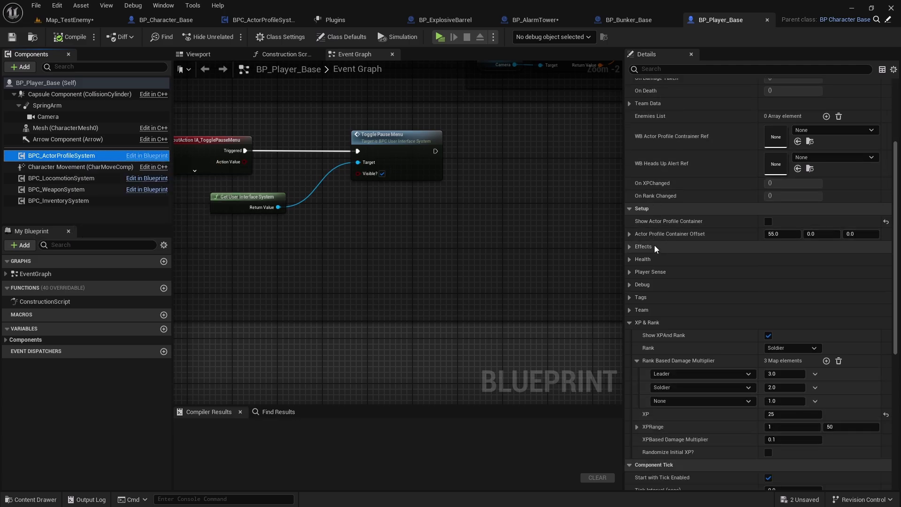
pyautogui.click(630, 259)
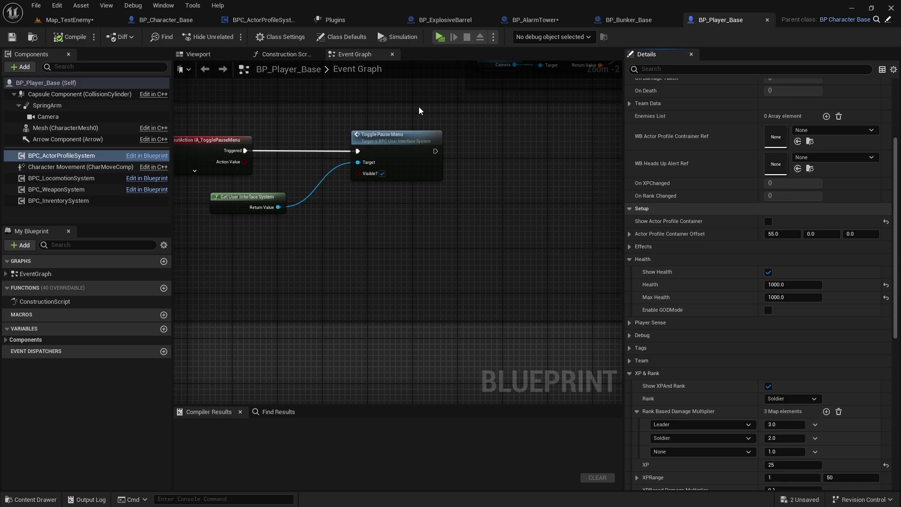
pyautogui.click(155, 21)
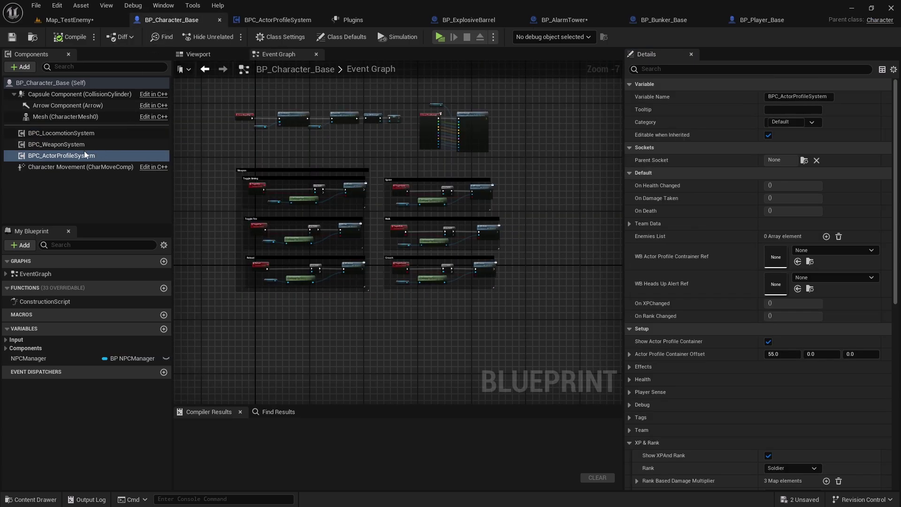
pyautogui.click(629, 378)
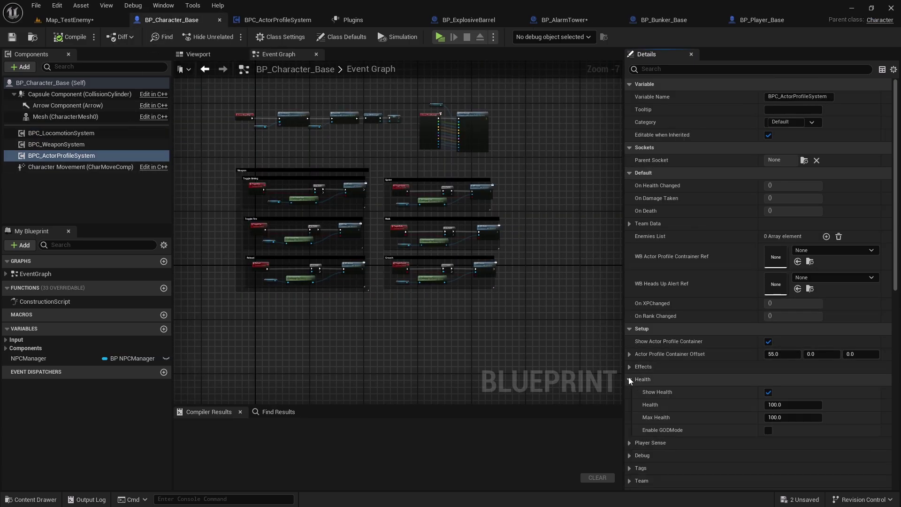
# Set both Health and Max Health to 100.0 in BP_Player_Base's actor profile component, then compile and save the blueprint
pyautogui.click(766, 21)
pyautogui.click(792, 285)
pyautogui.click(796, 296)
pyautogui.write('100.0')
pyautogui.click(71, 39)
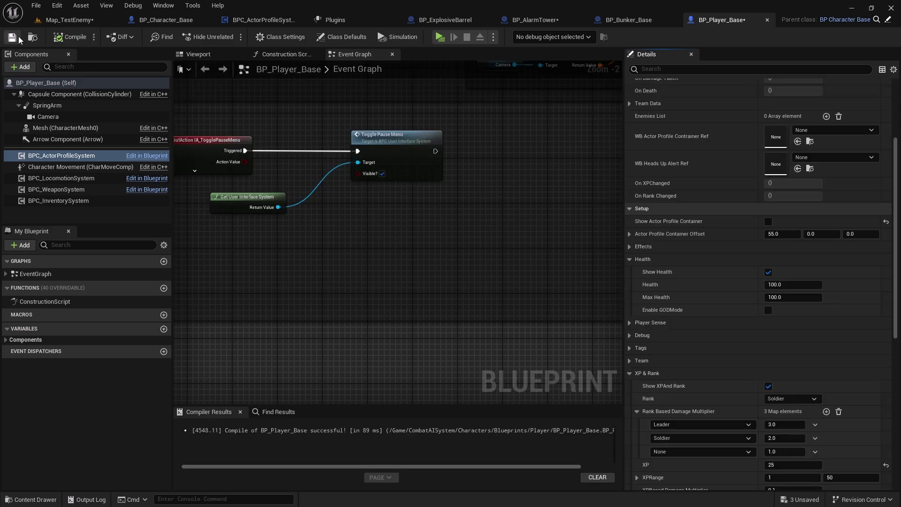
# Start a play test and run around the enemy NPC beside the alarm tower to trigger the alarm
pyautogui.click(440, 37)
pyautogui.press('w')
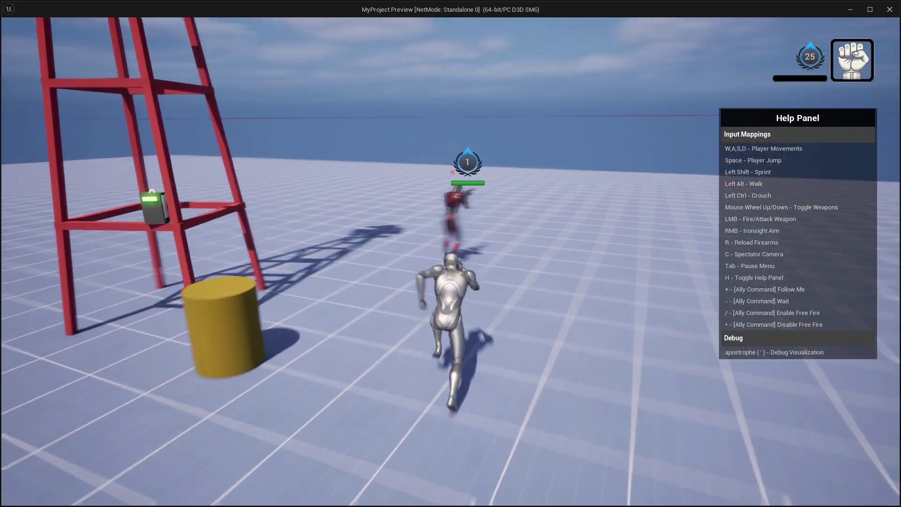
pyautogui.press('s')
pyautogui.press('d')
pyautogui.press('w')
pyautogui.press('s')
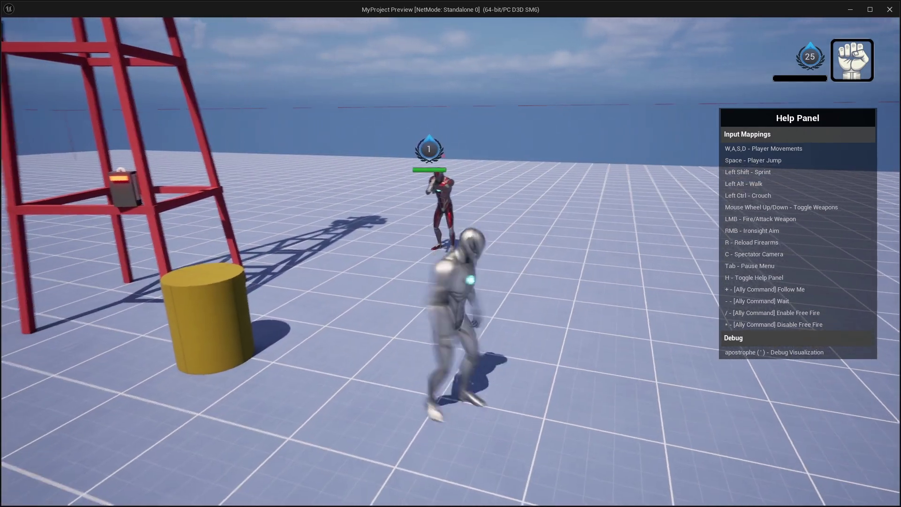
pyautogui.press('w')
pyautogui.press('d')
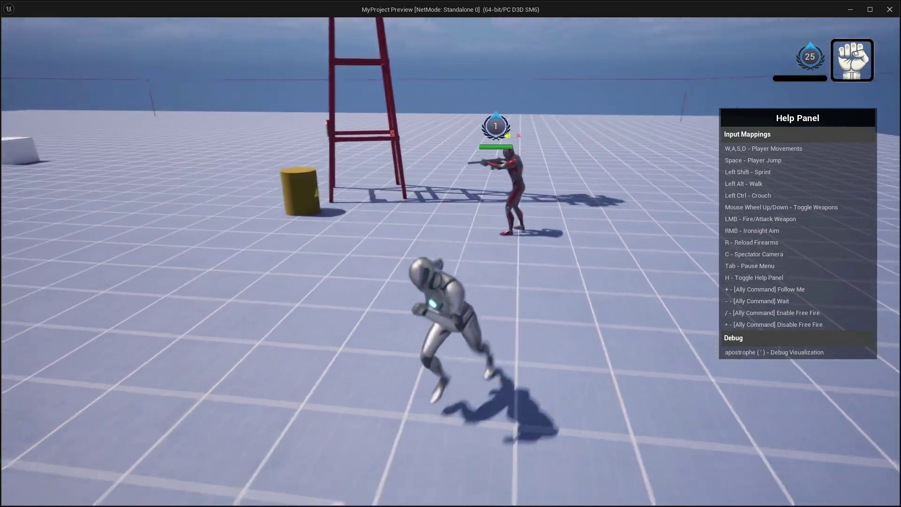
# Equip the pistol, fire a shot near the tower's enemy NPC, and watch the bunker side for reinforcements
pyautogui.scroll(-1, 451, 253)
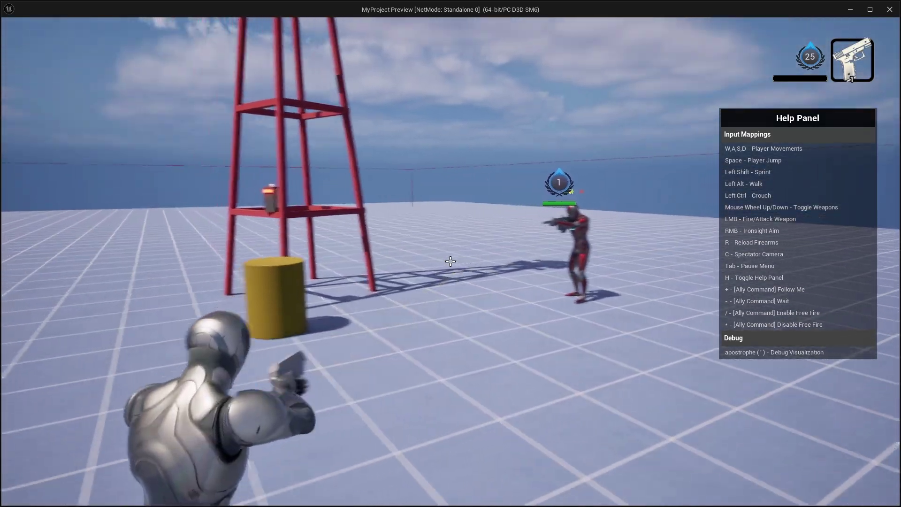
pyautogui.click(451, 261)
pyautogui.press('d')
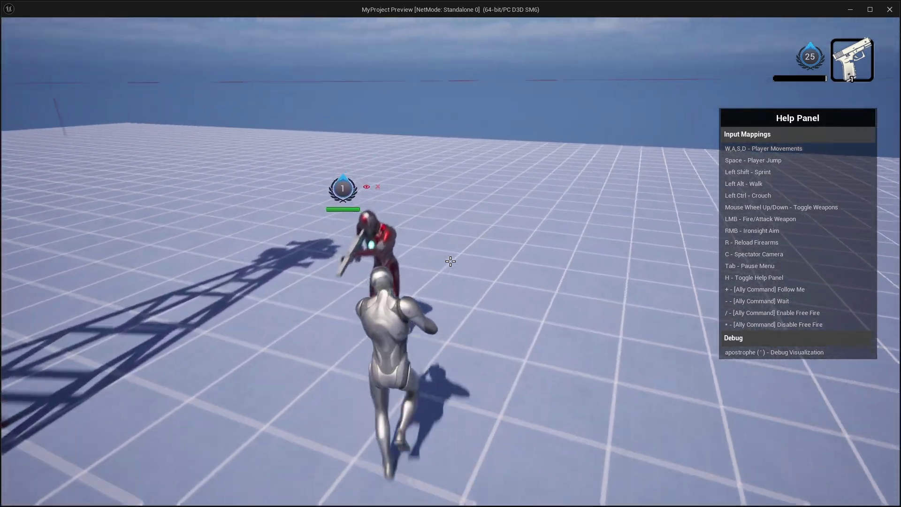
pyautogui.press('c')
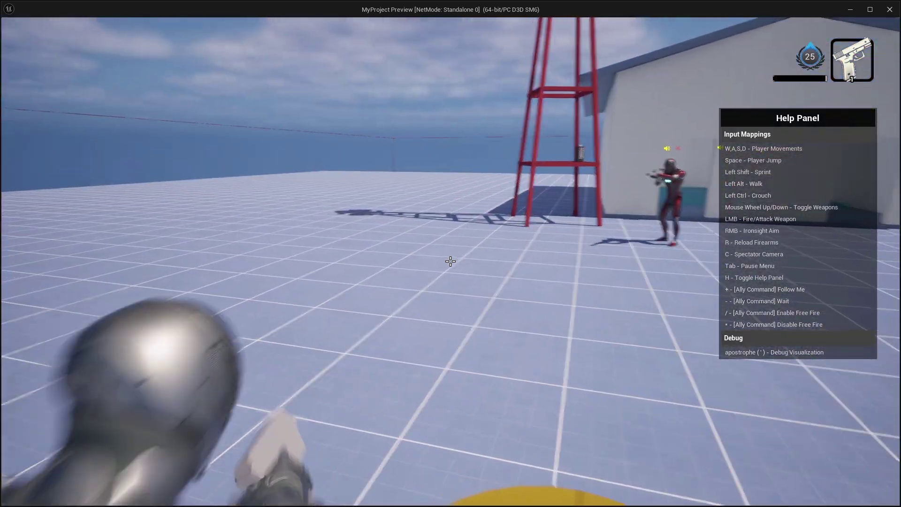
pyautogui.press('w')
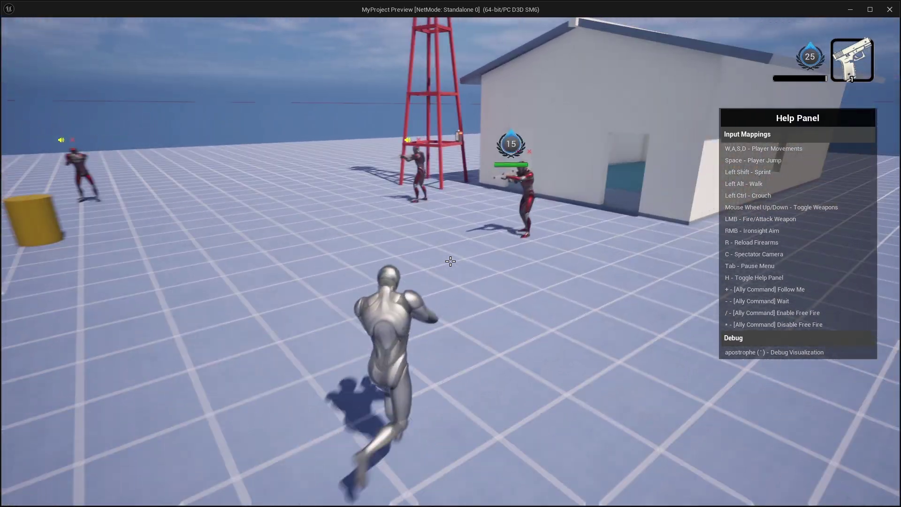
pyautogui.rightClick(450, 261)
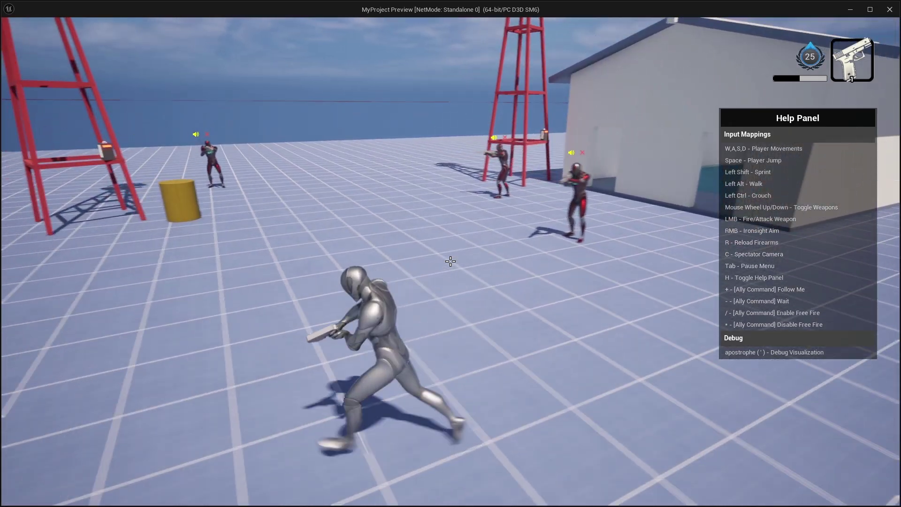
# Run back and forth in front of the reinforcement NPCs outside the bunker to observe their shooting behaviour
pyautogui.press('w')
pyautogui.press('d')
pyautogui.press('a')
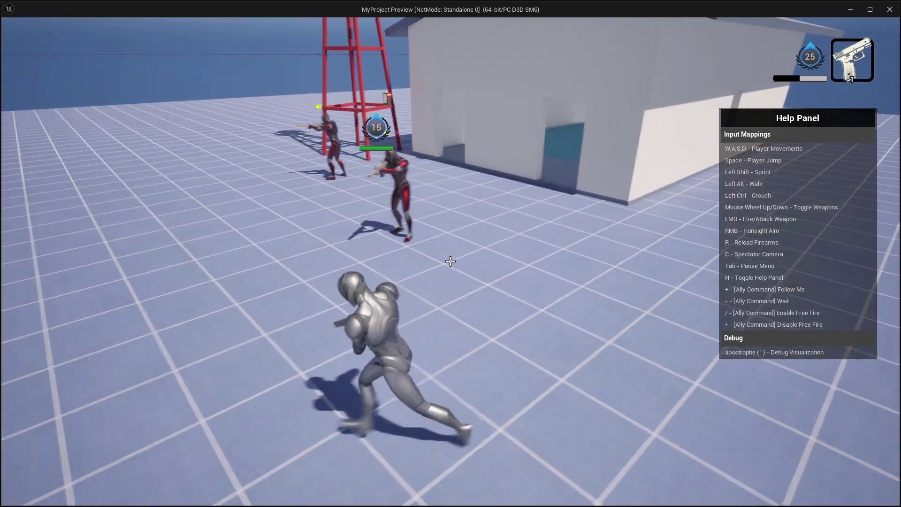
pyautogui.press('s')
pyautogui.press('d')
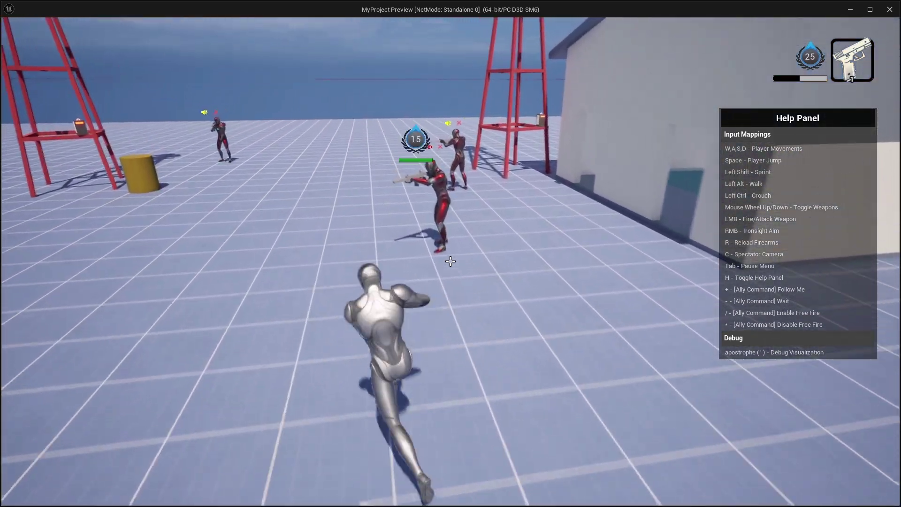
pyautogui.press('s')
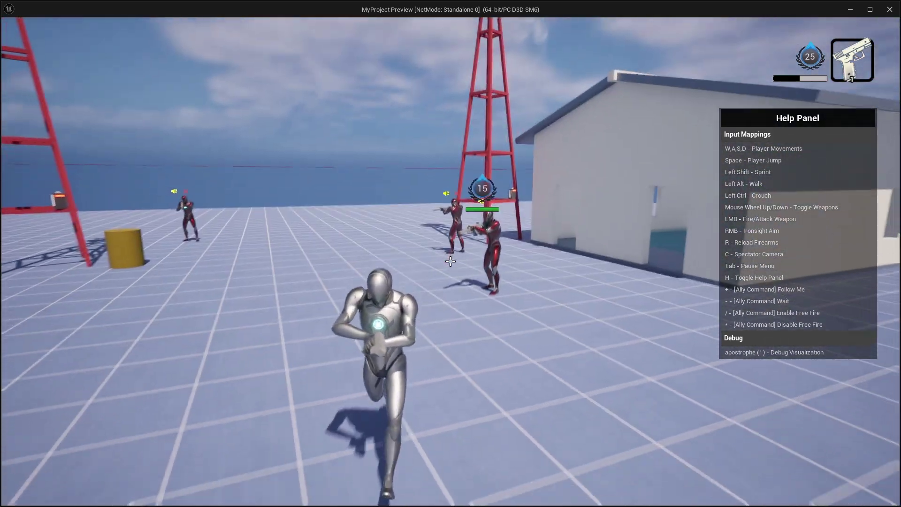
pyautogui.press('w')
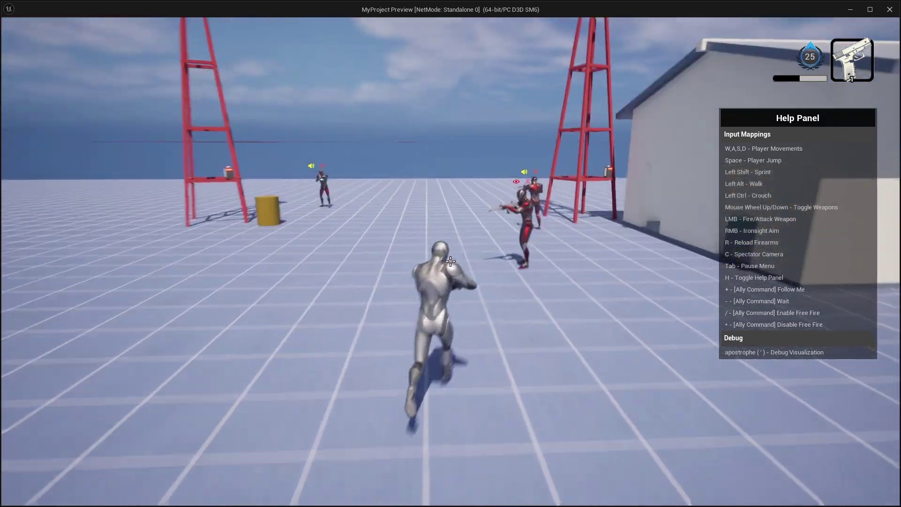
# Equip the rifle and shoot the yellow explosive barrel beside the enemy NPC at the tower
pyautogui.press('s')
pyautogui.press('w')
pyautogui.scroll(-1, 450, 261)
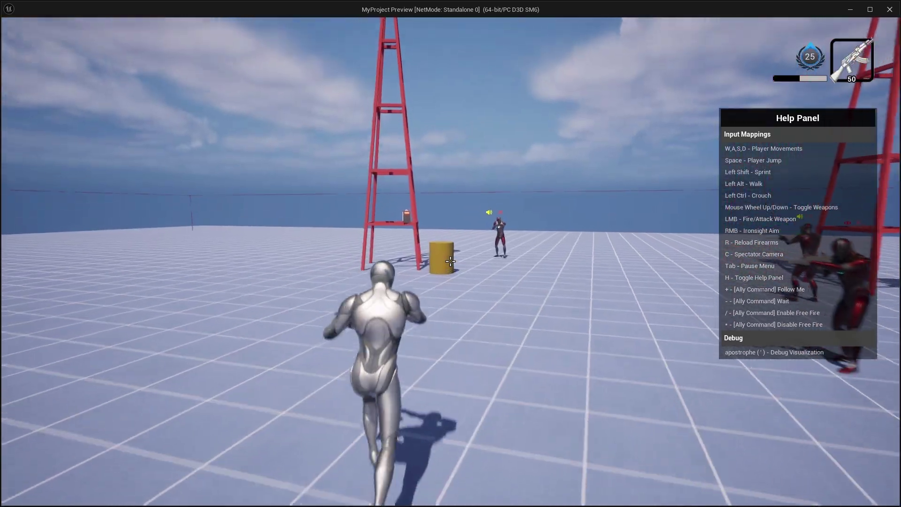
pyautogui.click(451, 261)
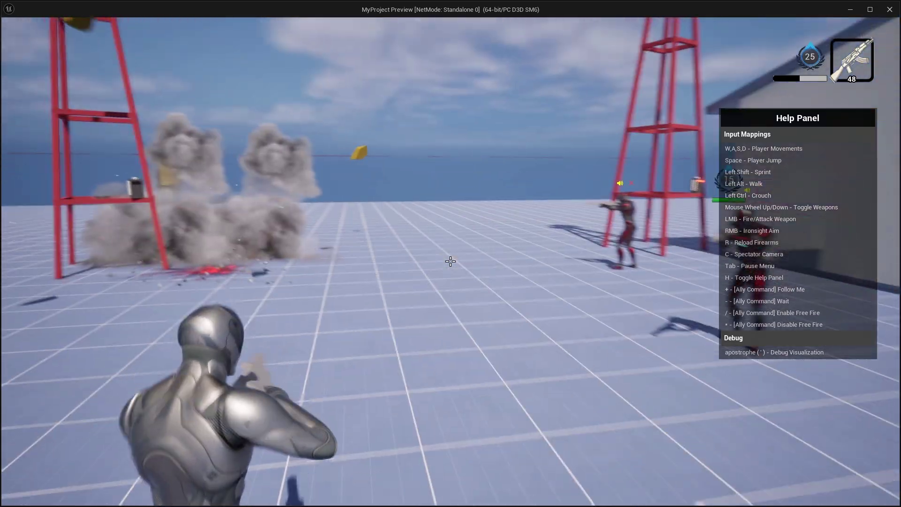
# Switch back to the pistol, aim at the remaining enemy NPCs near the bunker, and end the play test
pyautogui.scroll(-1, 451, 262)
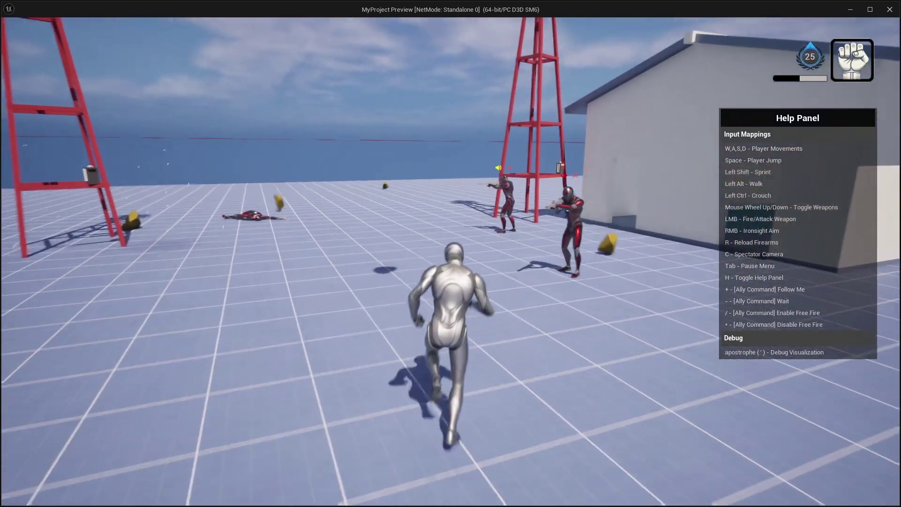
pyautogui.scroll(-1, 450, 261)
pyautogui.scroll(-1, 450, 261)
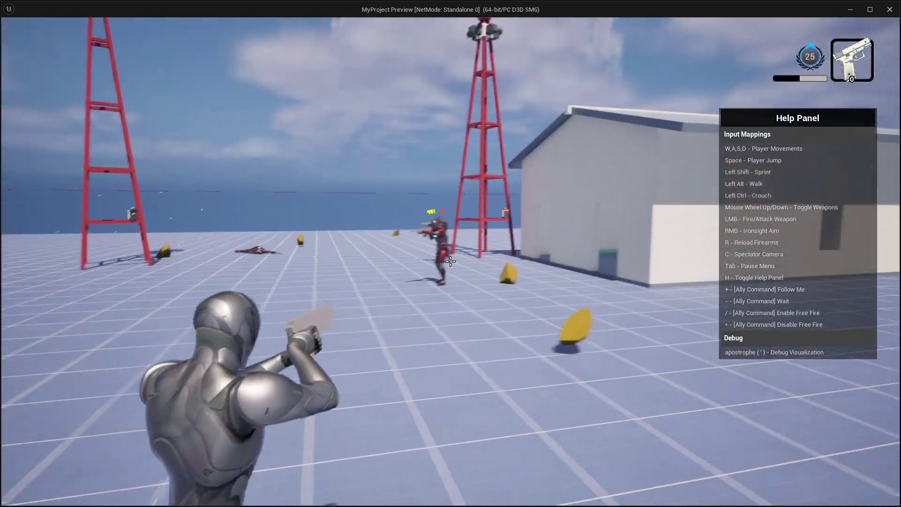
pyautogui.press('w')
pyautogui.press('r')
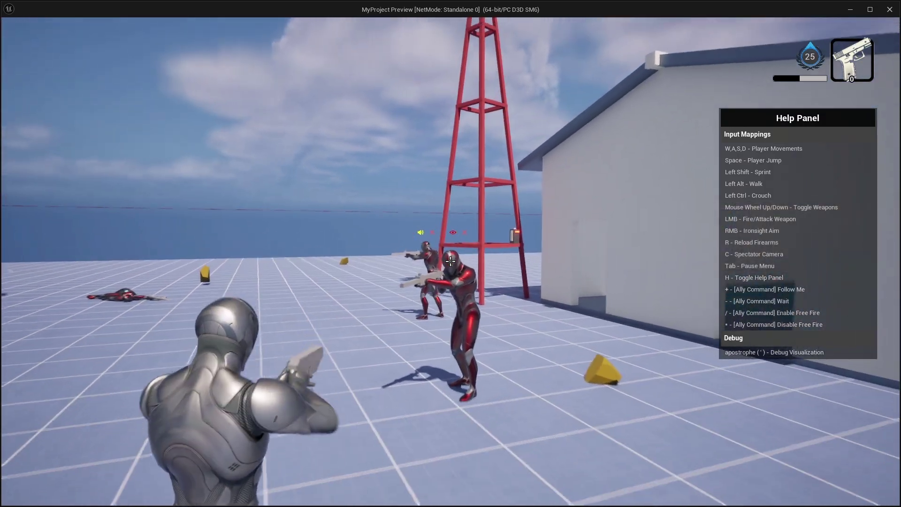
pyautogui.press('a')
pyautogui.press('d')
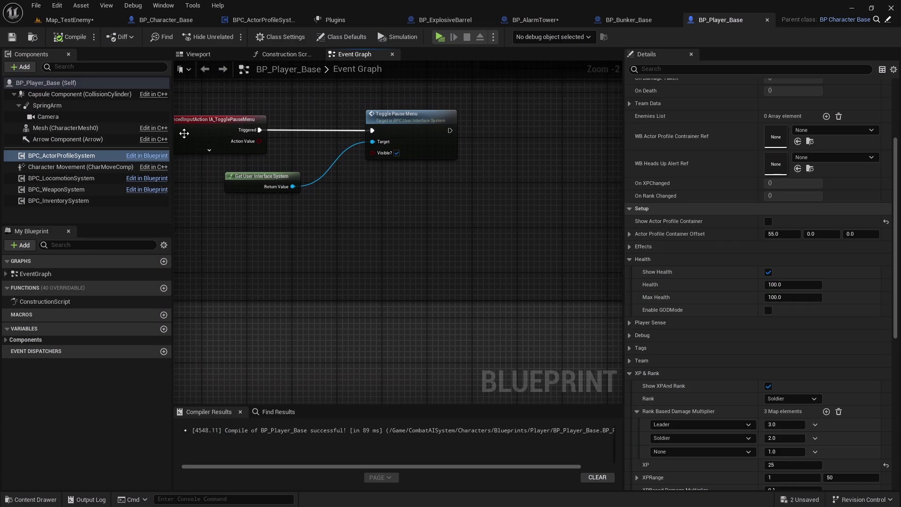
# Select BP_NPCManager in the Map_TestEnemy level and examine its Setup values, including Max Simultaneous Shooters
pyautogui.moveTo(410, 200); pyautogui.dragTo(456, 229, button='right')
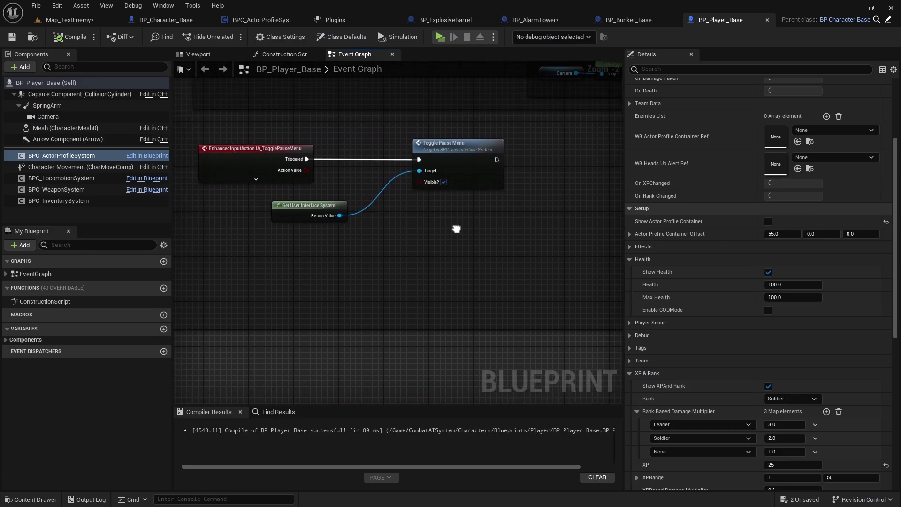
pyautogui.click(75, 20)
pyautogui.moveTo(146, 267); pyautogui.dragTo(81, 282, button='right')
pyautogui.moveTo(338, 199)
pyautogui.mouseDown(button='right')
pyautogui.moveTo(286, 185)
pyautogui.moveTo(337, 199)
pyautogui.mouseUp(button='right')
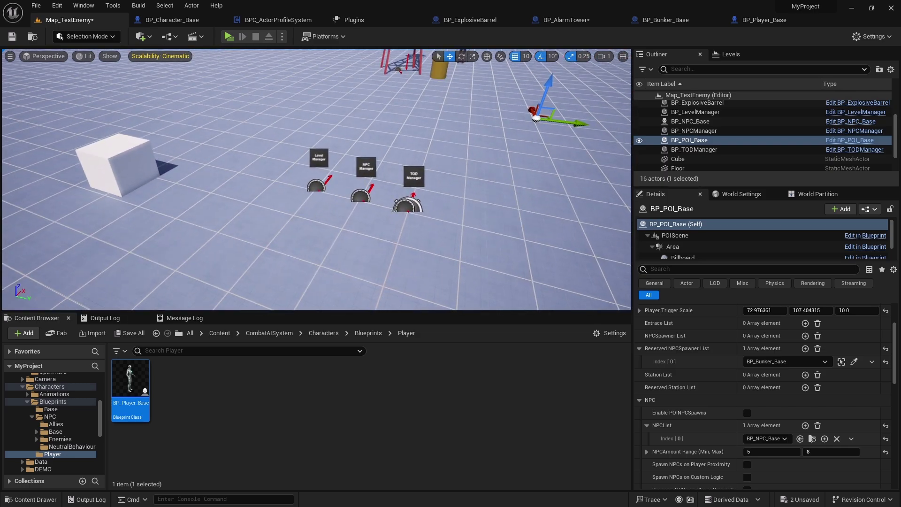
pyautogui.click(360, 195)
pyautogui.scroll(3, 720, 397)
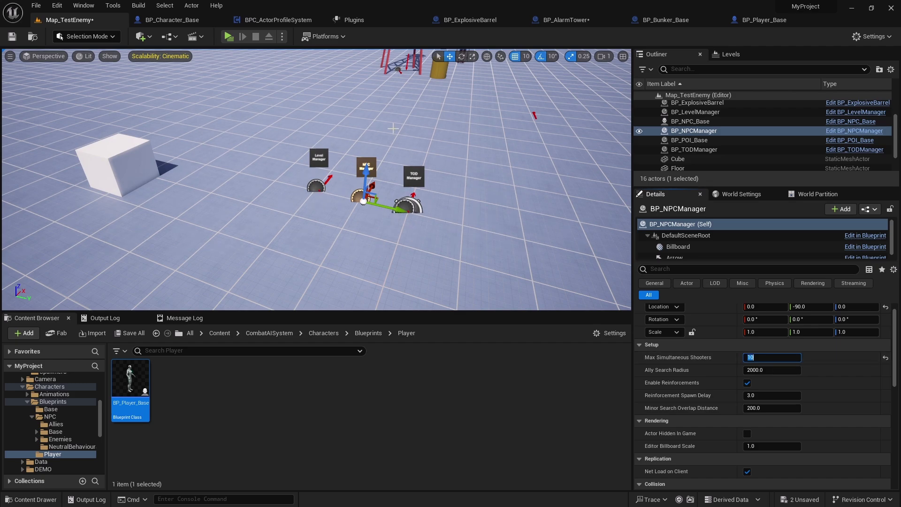
# Start another play test, approach the tower's enemy NPC to raise the alarm, and retreat from it
pyautogui.click(230, 37)
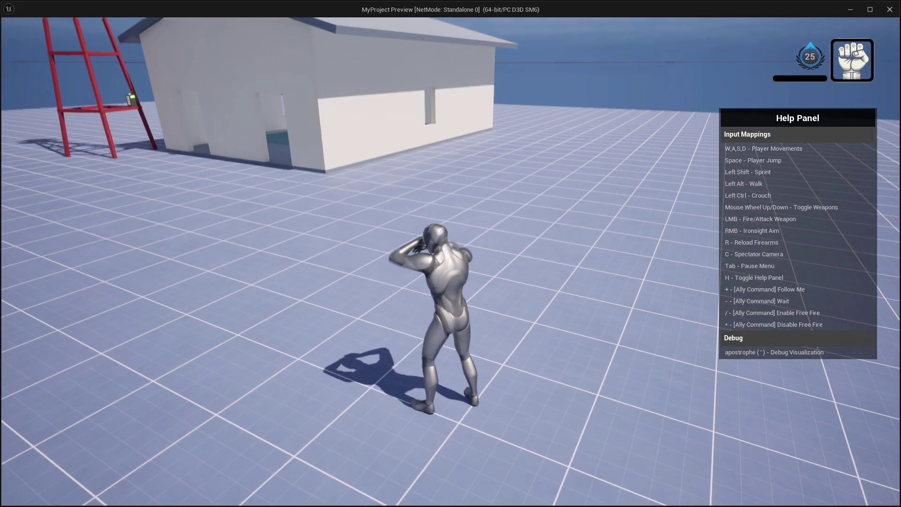
pyautogui.press('w')
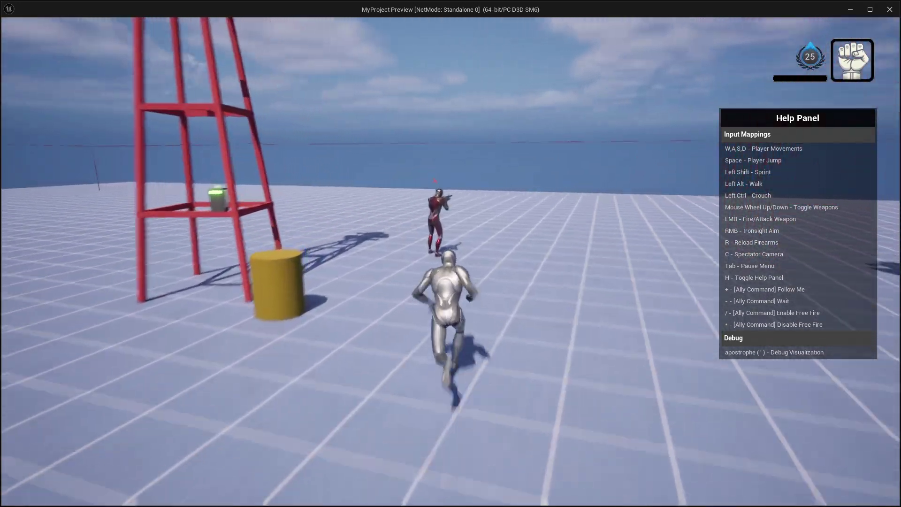
pyautogui.press('s')
pyautogui.press('w')
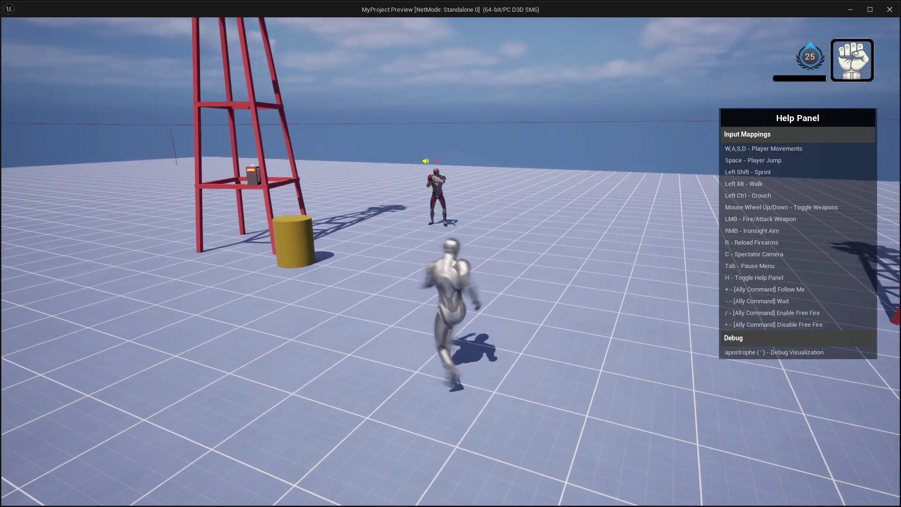
pyautogui.press('d')
pyautogui.press('s')
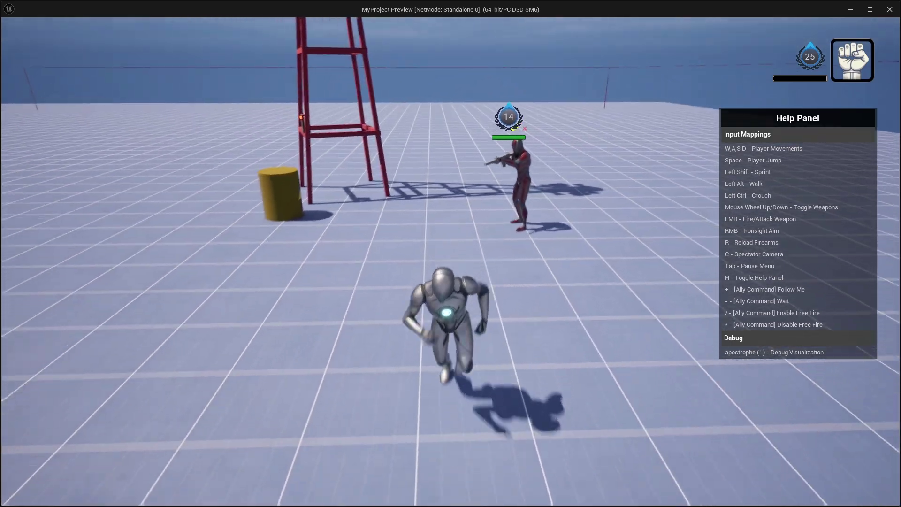
# Run toward the bunker's doorways to watch the reinforcement NPC spawning inside
pyautogui.press('a')
pyautogui.press('d')
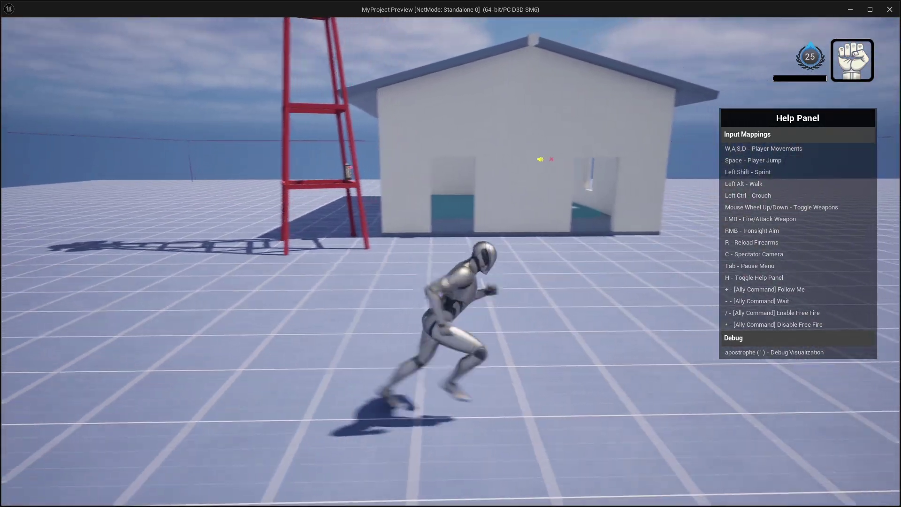
pyautogui.press('w')
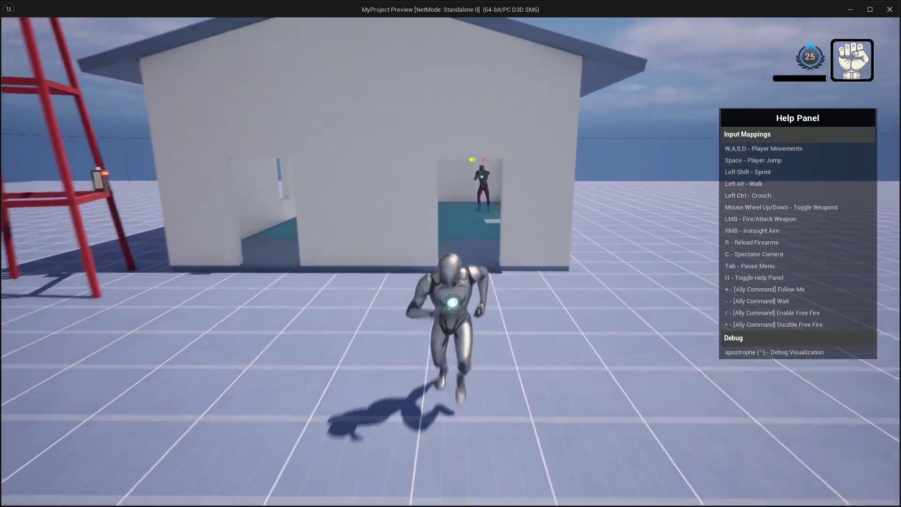
pyautogui.press('w')
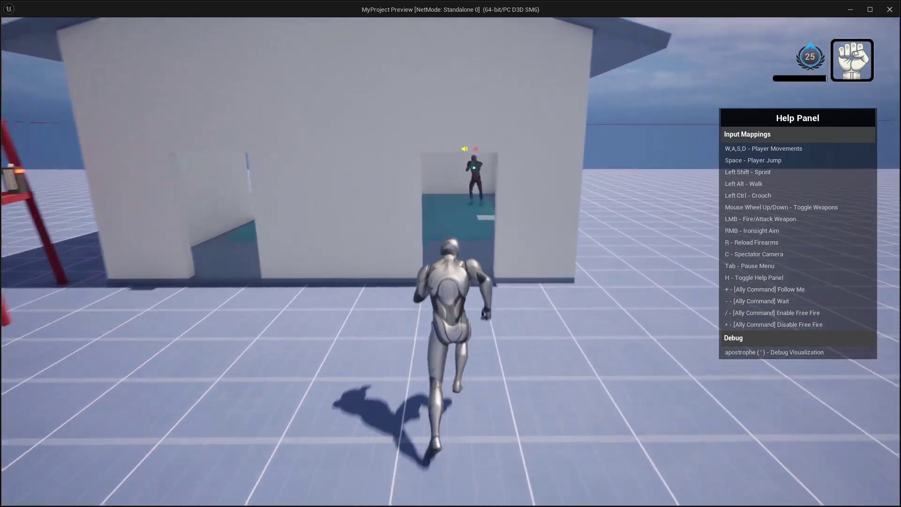
# Equip the pistol and circle around the enemy NPC standing near the tower and the yellow barrel
pyautogui.scroll(1, 451, 261)
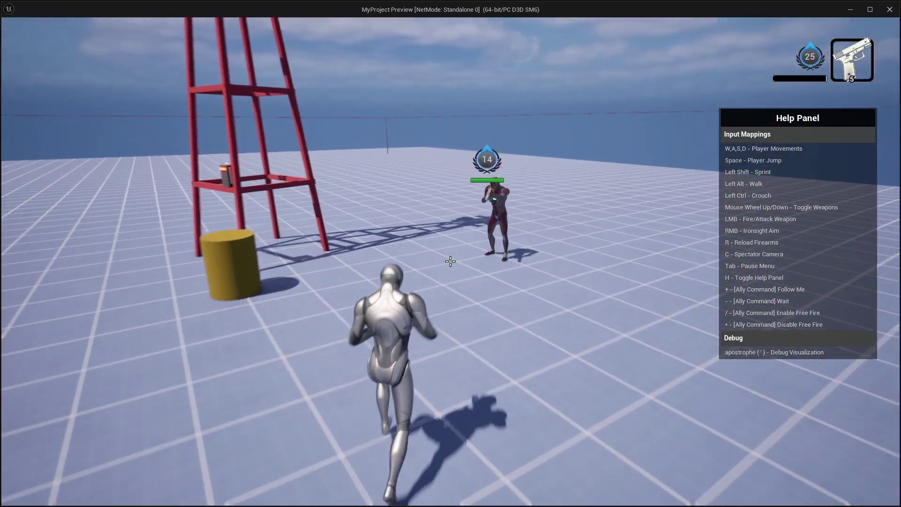
pyautogui.press('w')
pyautogui.press('d')
pyautogui.press('s')
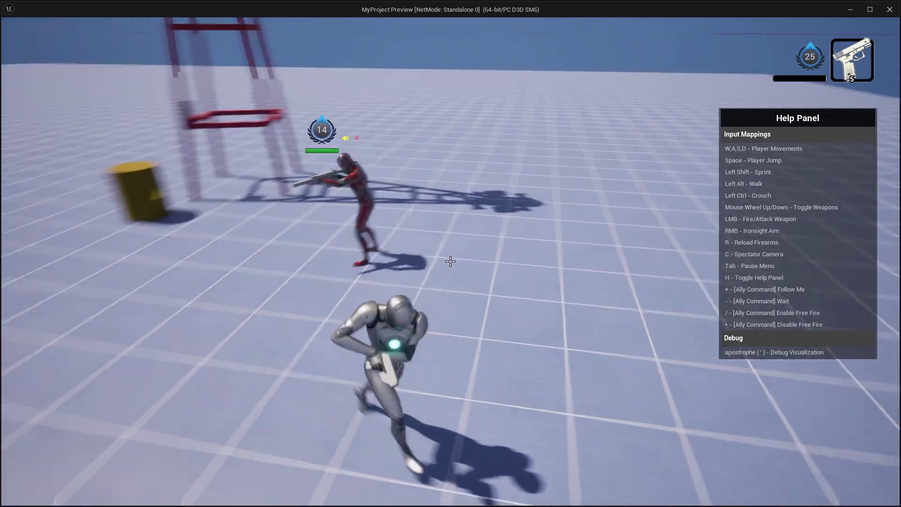
pyautogui.press('d')
pyautogui.press('w')
pyautogui.press('a')
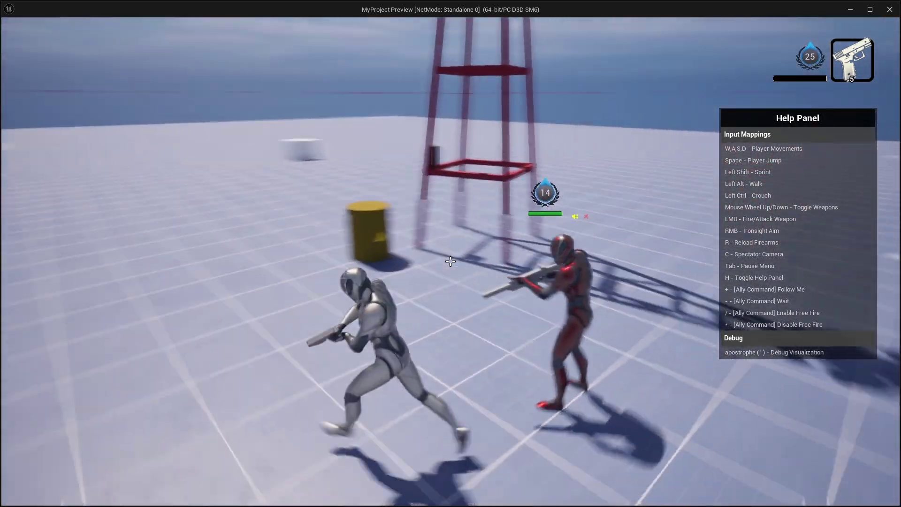
# Run between the bunker and the towers to observe the enemy NPCs, and end the play test
pyautogui.press('s')
pyautogui.press('d')
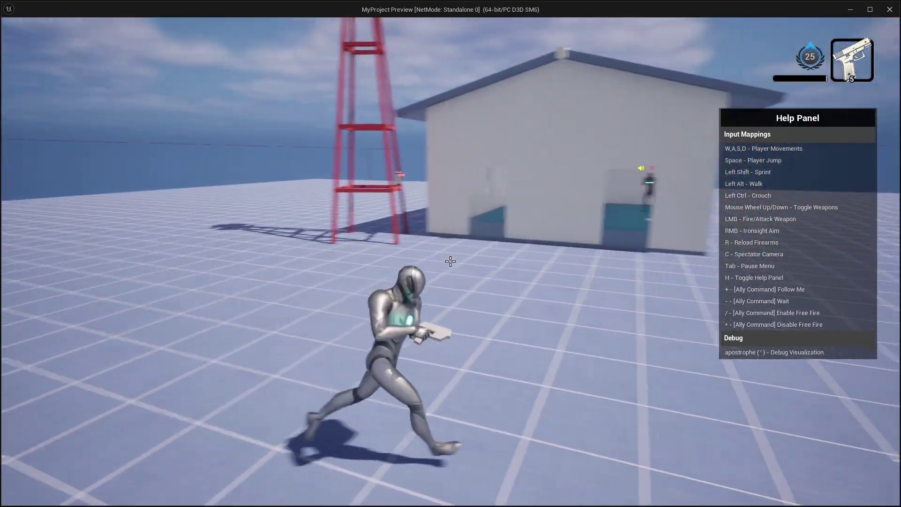
pyautogui.press('w')
pyautogui.press('d')
pyautogui.press('a')
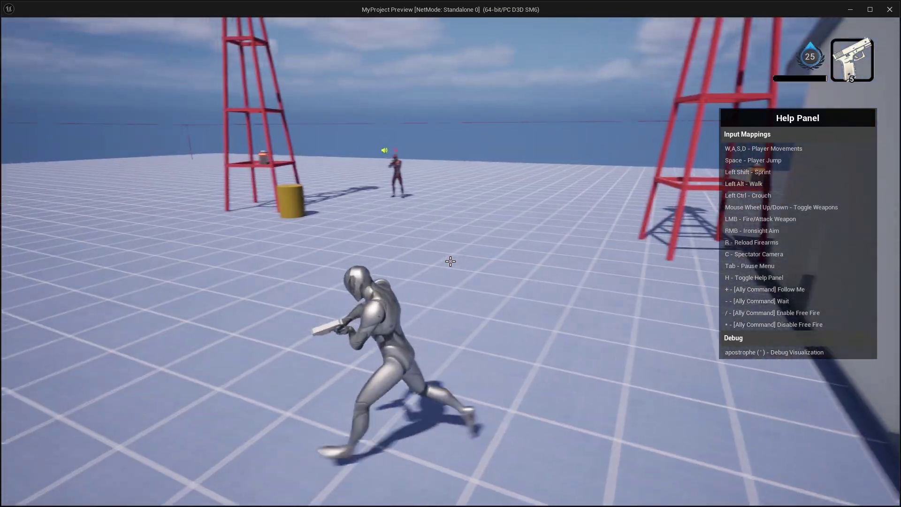
pyautogui.press('Escape')
# Start a new play test and fire all five pistol shots in the direction of the tower's enemy NPC
pyautogui.click(229, 37)
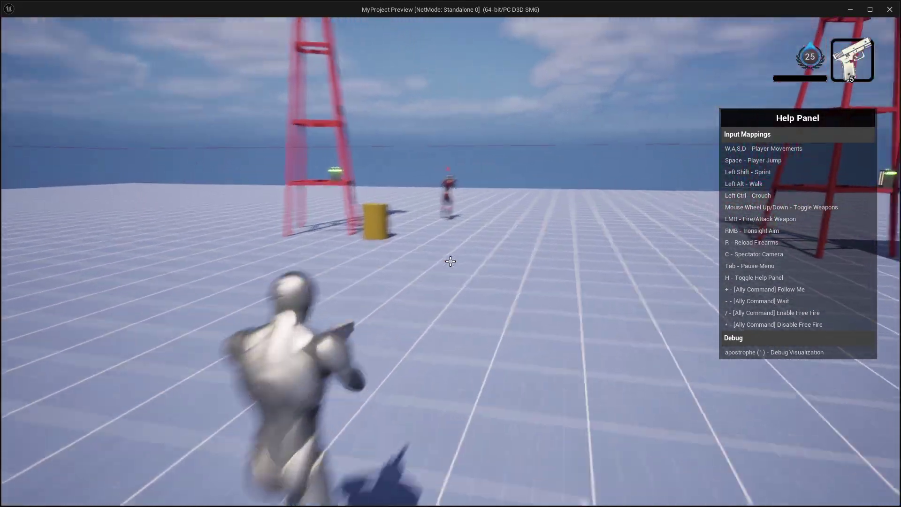
pyautogui.click(451, 262)
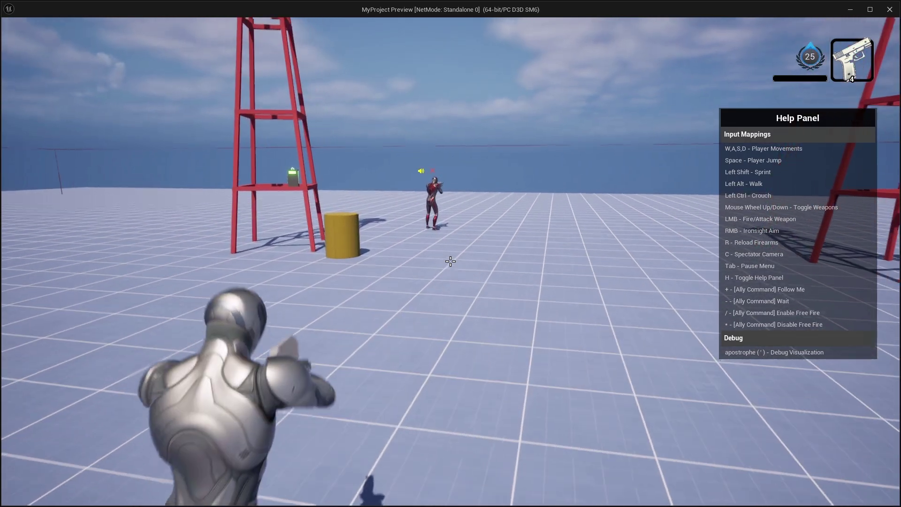
pyautogui.click(451, 261)
pyautogui.click(450, 261)
pyautogui.click(451, 261)
pyautogui.click(450, 261)
pyautogui.press('w')
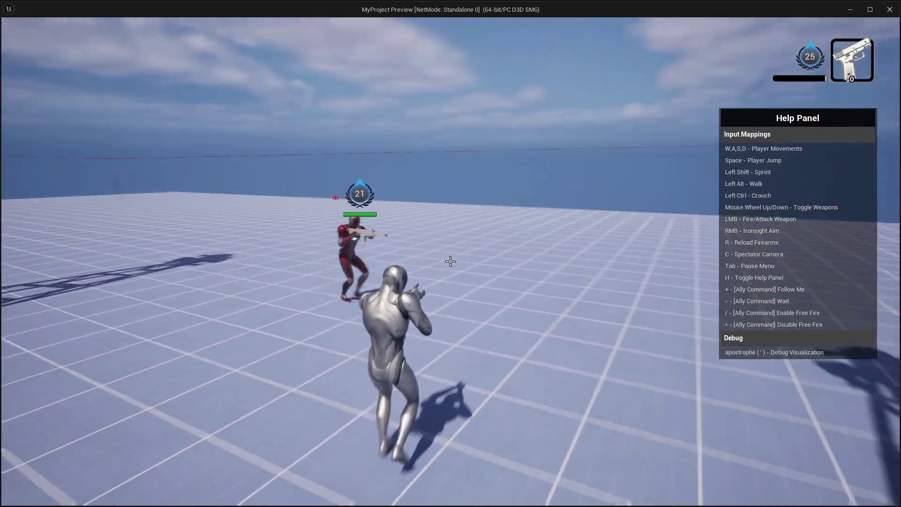
# Move among the enemy NPCs to watch how many of them shoot at the player, and end the play test
pyautogui.press('w')
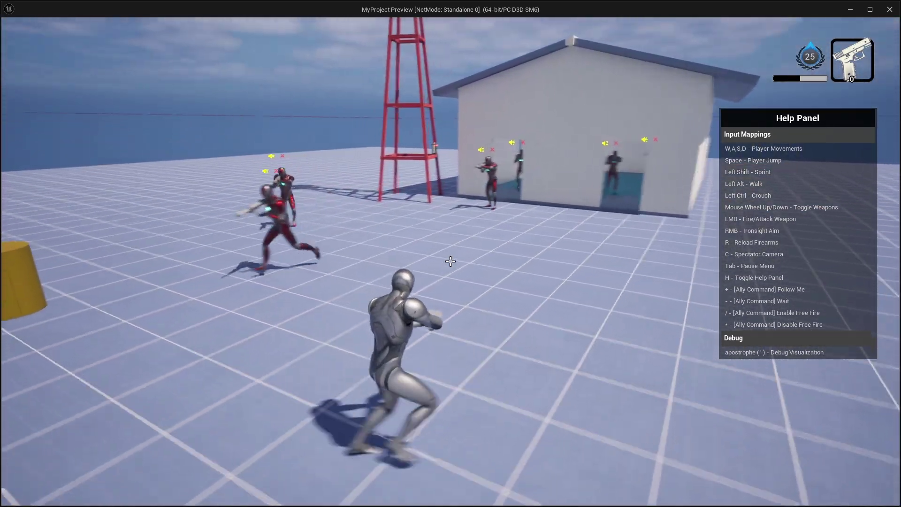
pyautogui.press('s')
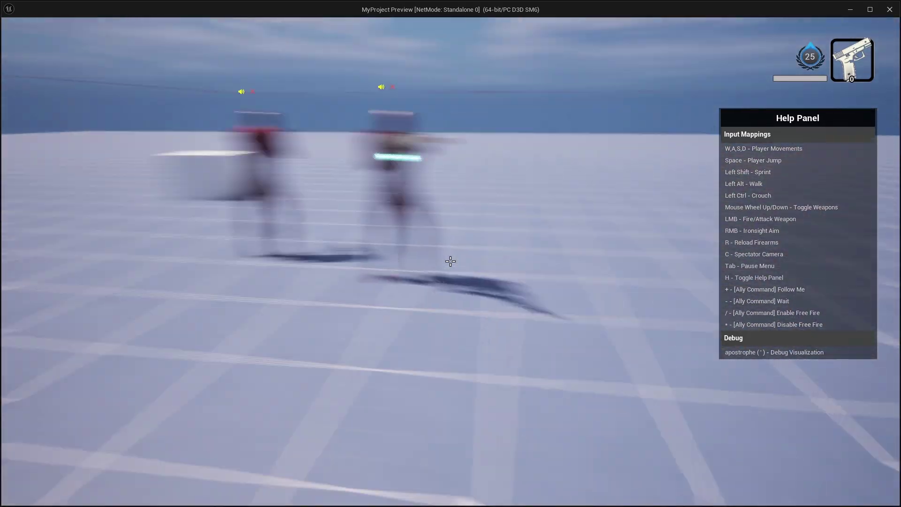
pyautogui.press('Escape')
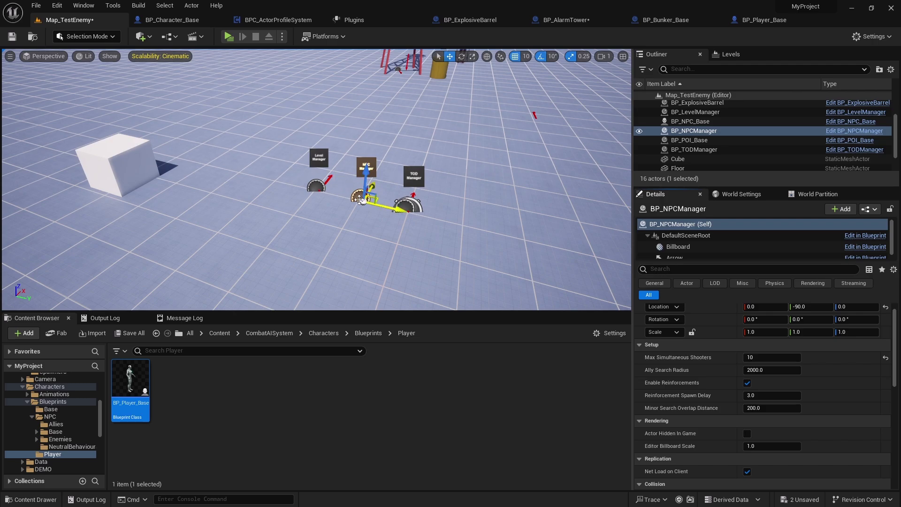
# Set Max Simultaneous Shooters of BP_NPCManager to 3
pyautogui.moveTo(410, 204); pyautogui.dragTo(425, 190, button='right')
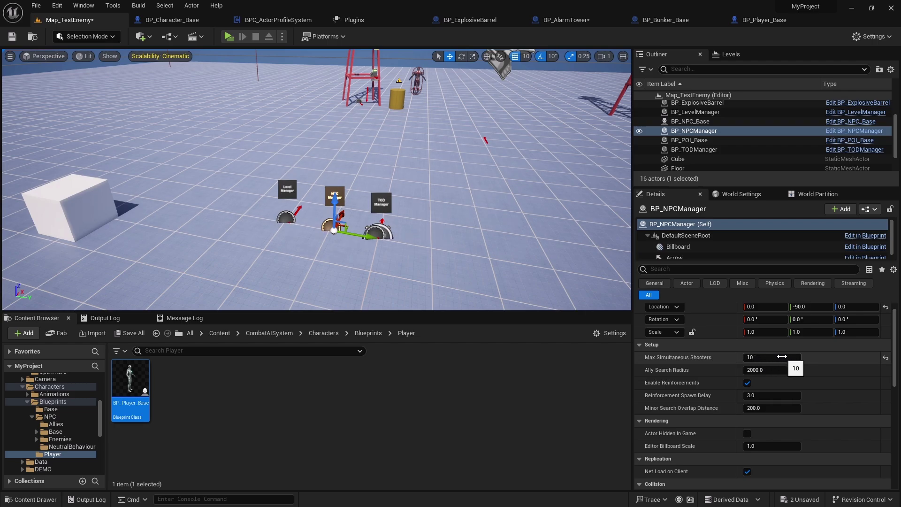
pyautogui.moveTo(410, 199); pyautogui.dragTo(427, 185, button='right')
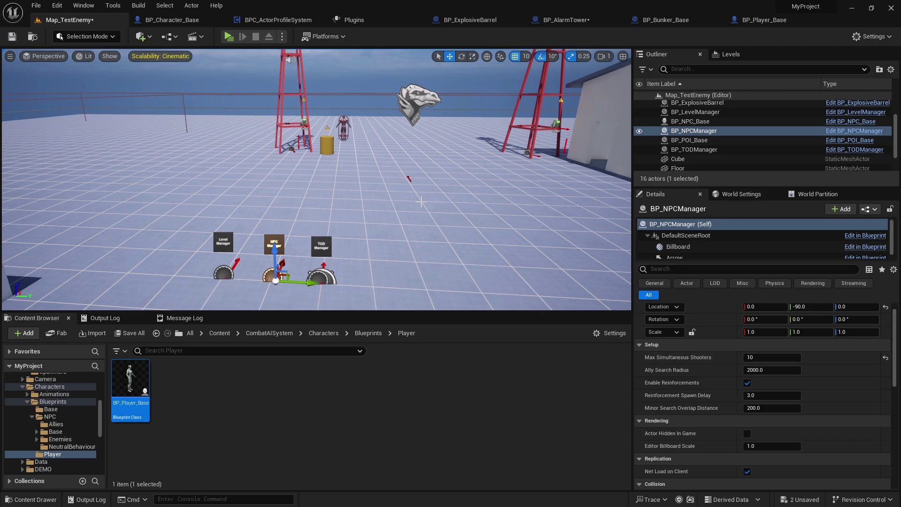
pyautogui.moveTo(425, 197)
pyautogui.mouseDown(button='right')
pyautogui.moveTo(450, 197)
pyautogui.moveTo(413, 196)
pyautogui.mouseUp(button='right')
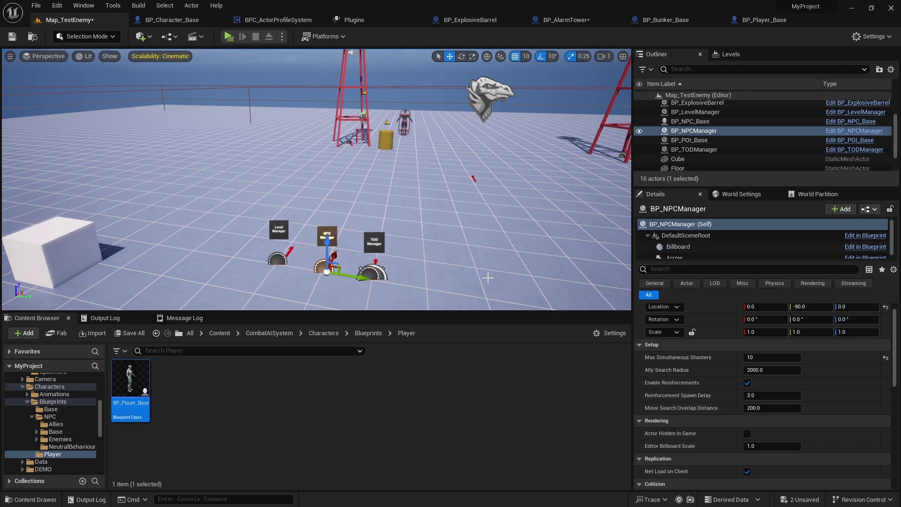
pyautogui.click(797, 362)
pyautogui.write('3')
# Start a play test with the new shooter limit, equip the pistol, and run about in front of the towers
pyautogui.click(228, 36)
pyautogui.press('w')
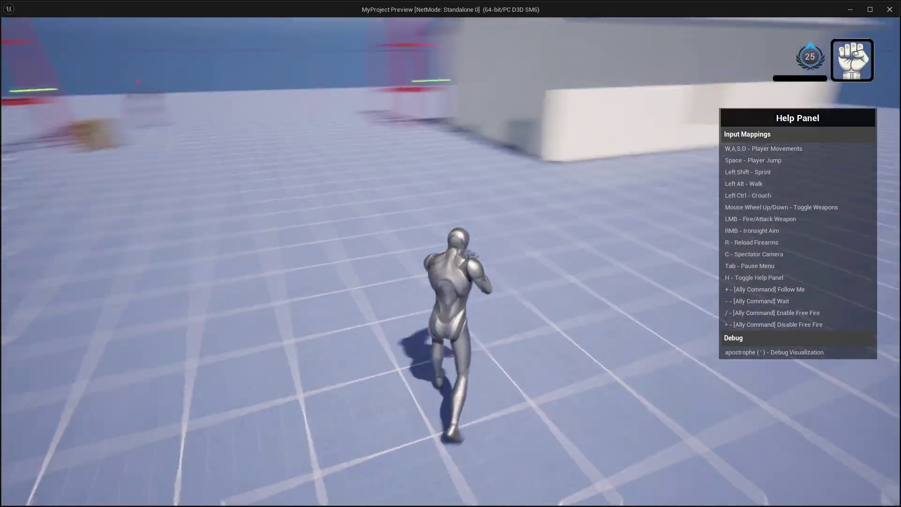
pyautogui.press('s')
pyautogui.scroll(1, 451, 253)
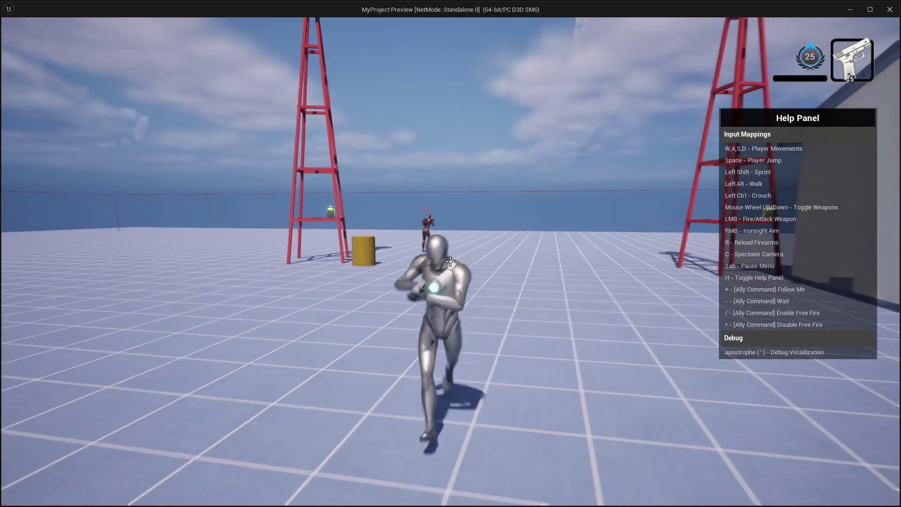
pyautogui.press('w')
pyautogui.press('s')
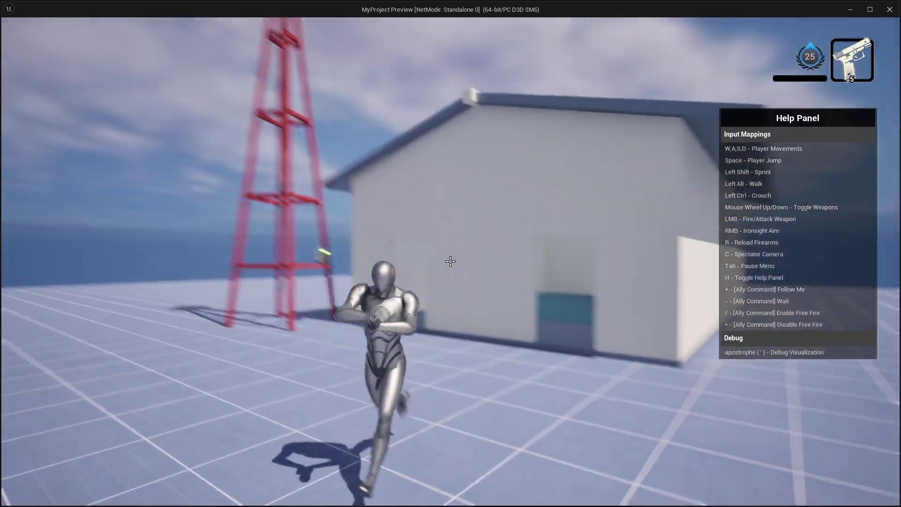
# Draw the tower NPC's attention near the bunker and retreat while the alarm brings out the reinforcements
pyautogui.rightClick(451, 261)
pyautogui.press('w')
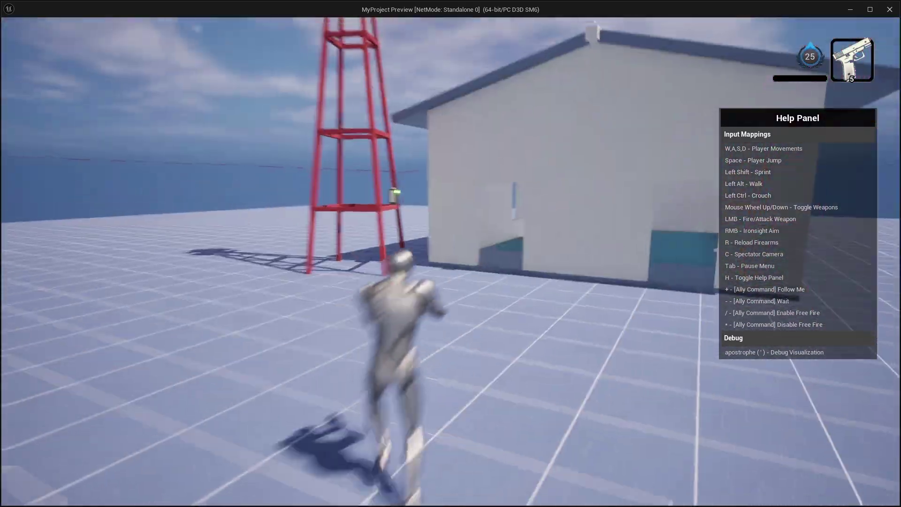
pyautogui.press('s')
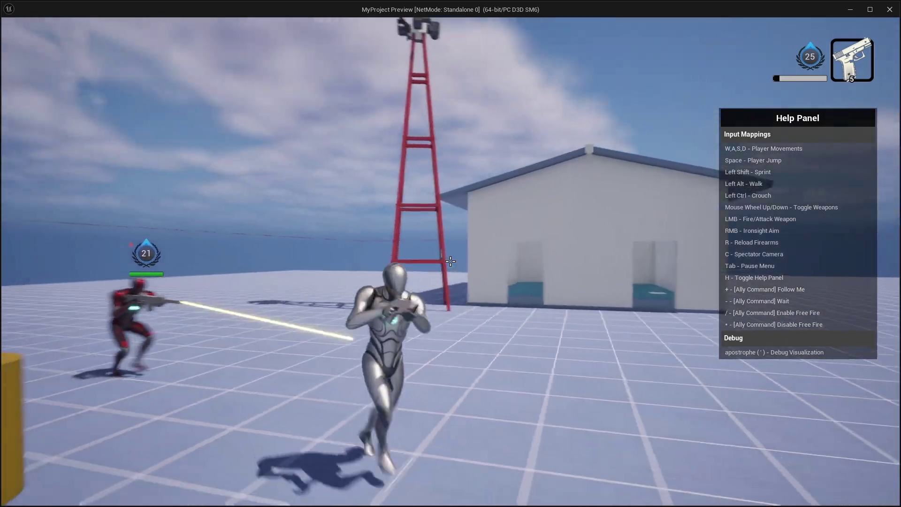
pyautogui.press('d')
pyautogui.press('s')
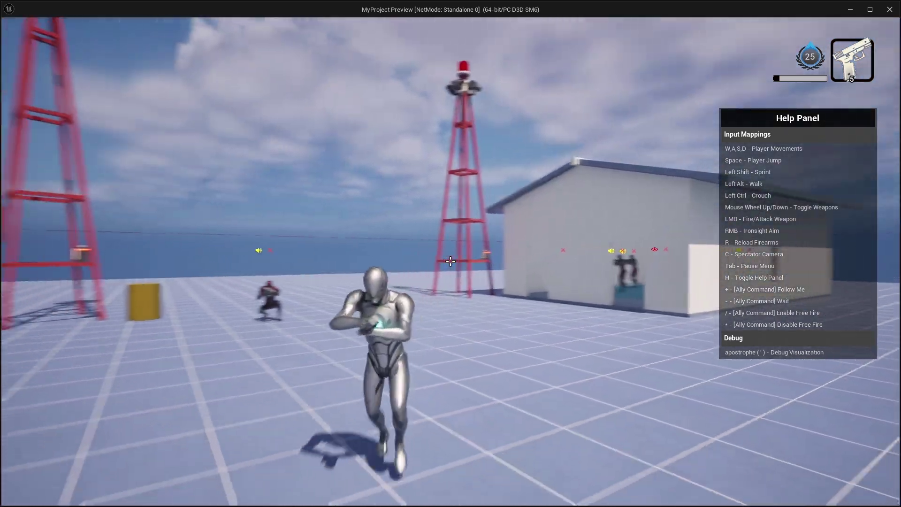
pyautogui.press('a')
pyautogui.press('w')
pyautogui.press('s')
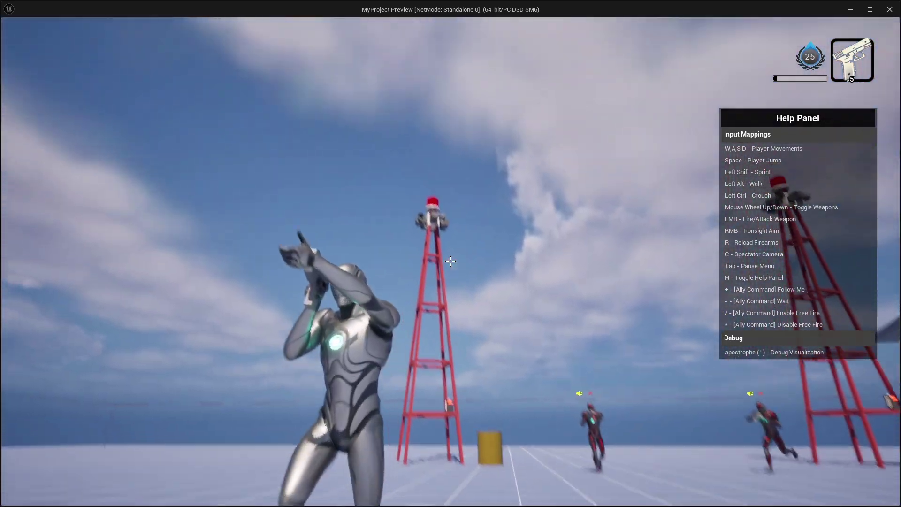
# Switch to the rifle, shoot toward the enemy NPCs and the explosive barrel, and end the play test
pyautogui.press('w')
pyautogui.scroll(-1, 450, 261)
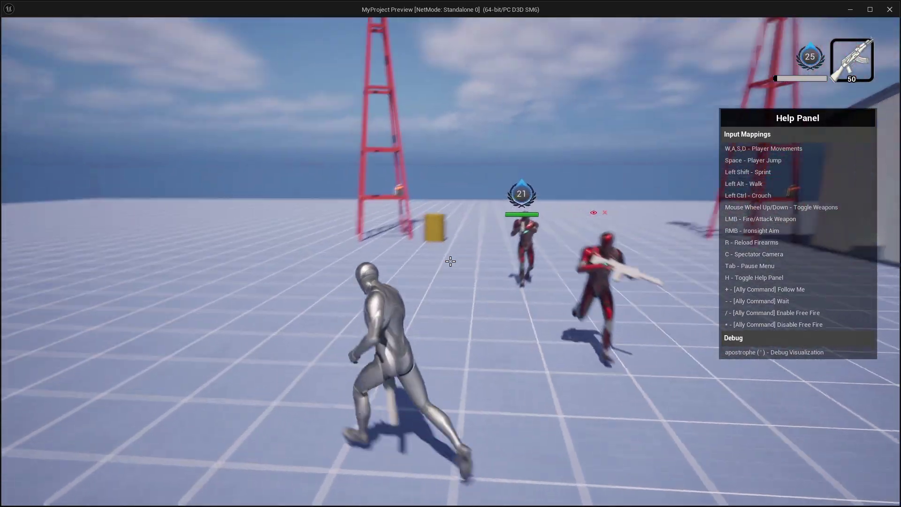
pyautogui.rightClick(450, 262)
pyautogui.click(450, 261)
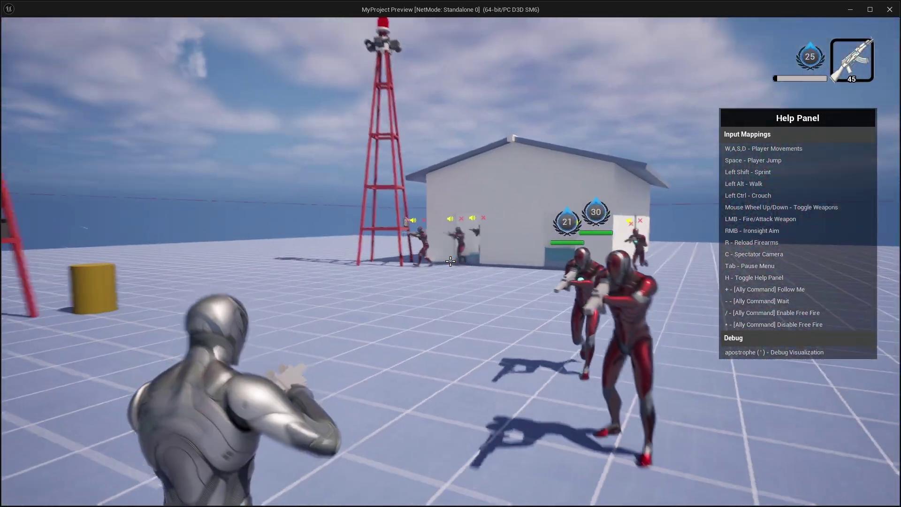
pyautogui.click(450, 261)
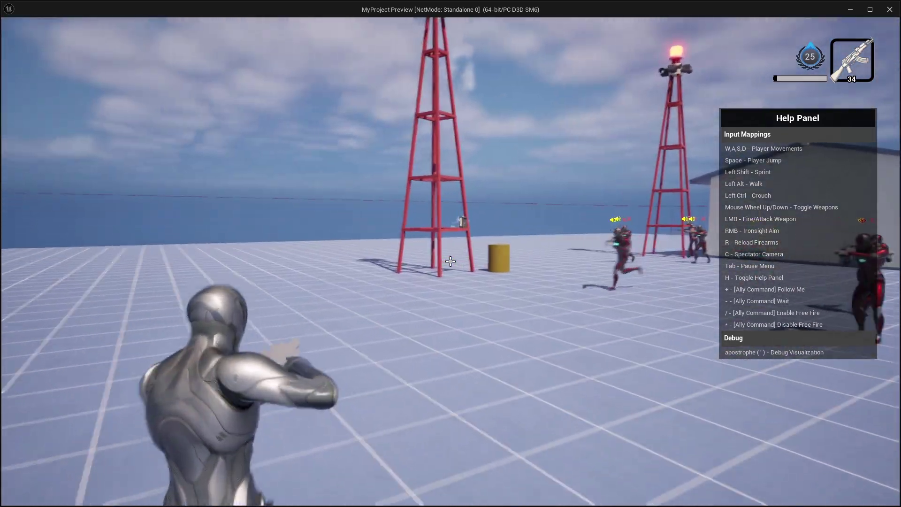
pyautogui.click(450, 262)
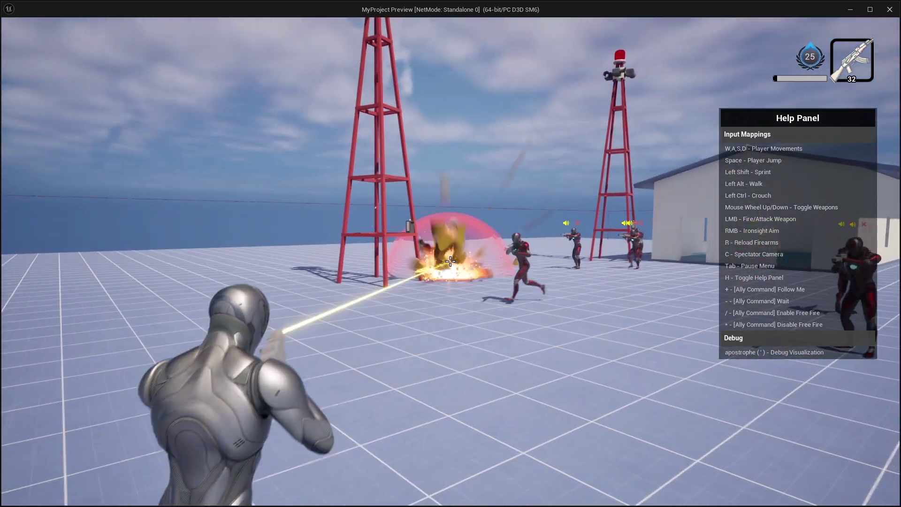
pyautogui.press('d')
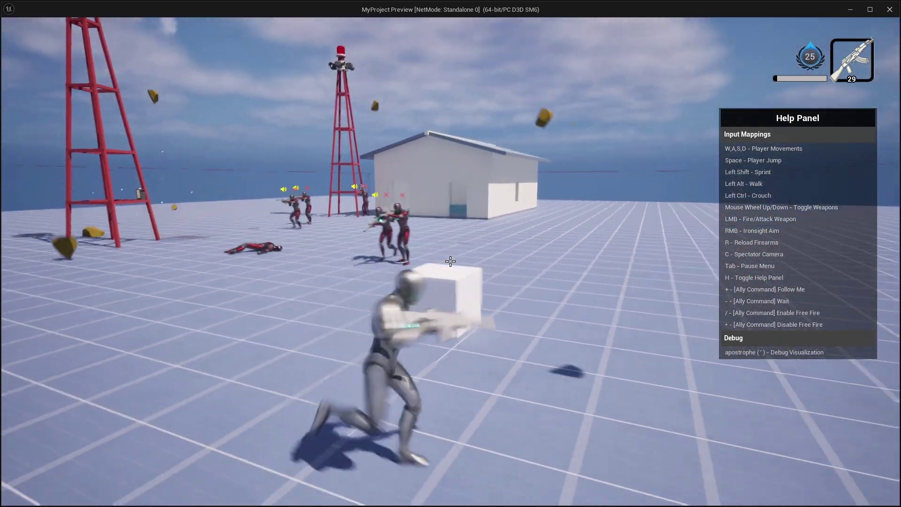
pyautogui.press('Escape')
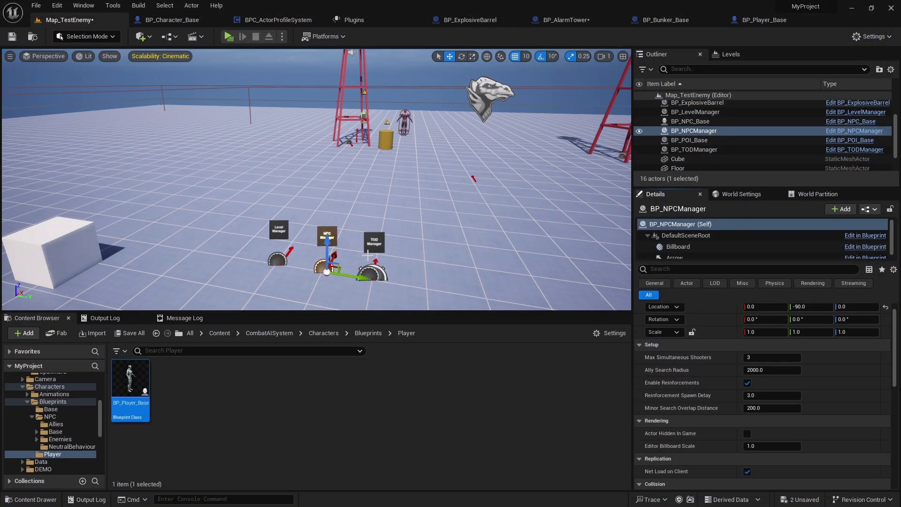
pyautogui.moveTo(357, 192)
pyautogui.mouseDown(button='right')
pyautogui.moveTo(423, 178)
pyautogui.moveTo(390, 213)
pyautogui.moveTo(392, 164)
pyautogui.moveTo(340, 178)
pyautogui.moveTo(404, 190)
pyautogui.moveTo(374, 190)
pyautogui.mouseUp(button='right')
pyautogui.press('s')
pyautogui.press('w')
pyautogui.press('s')
pyautogui.press('a')
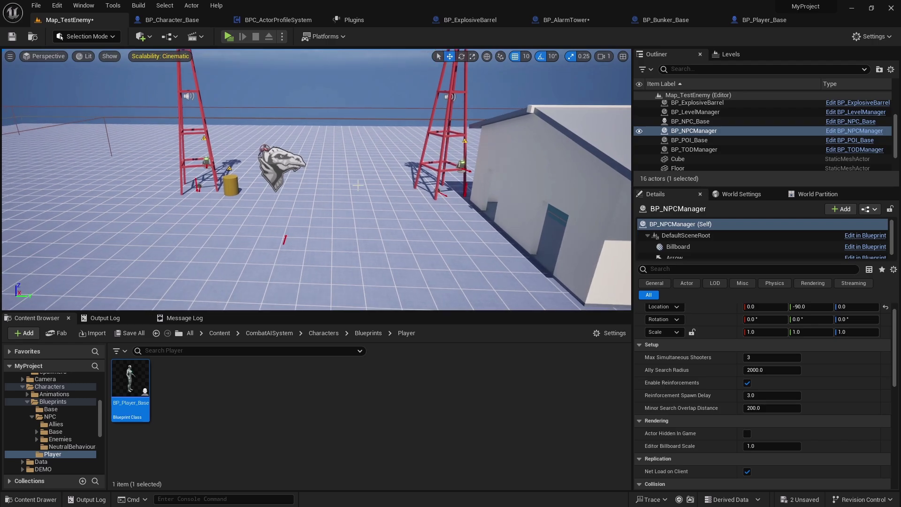